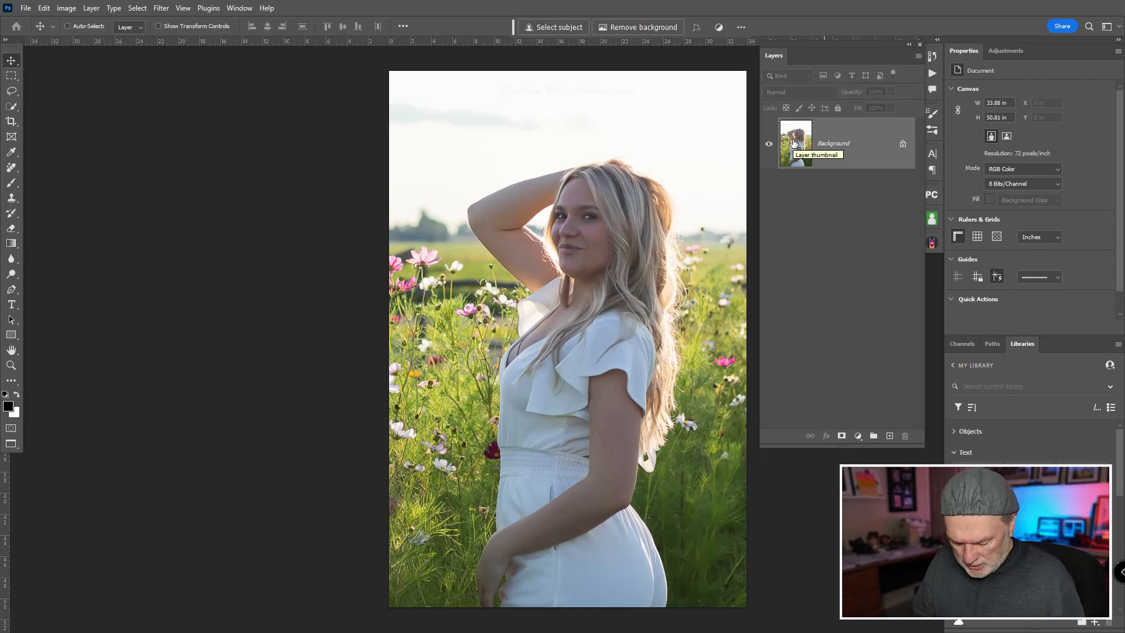
# Step: Duplicate the Background layer and select the woman on the copy with Select Subject
pyautogui.hotkey('ctrl', 'j')
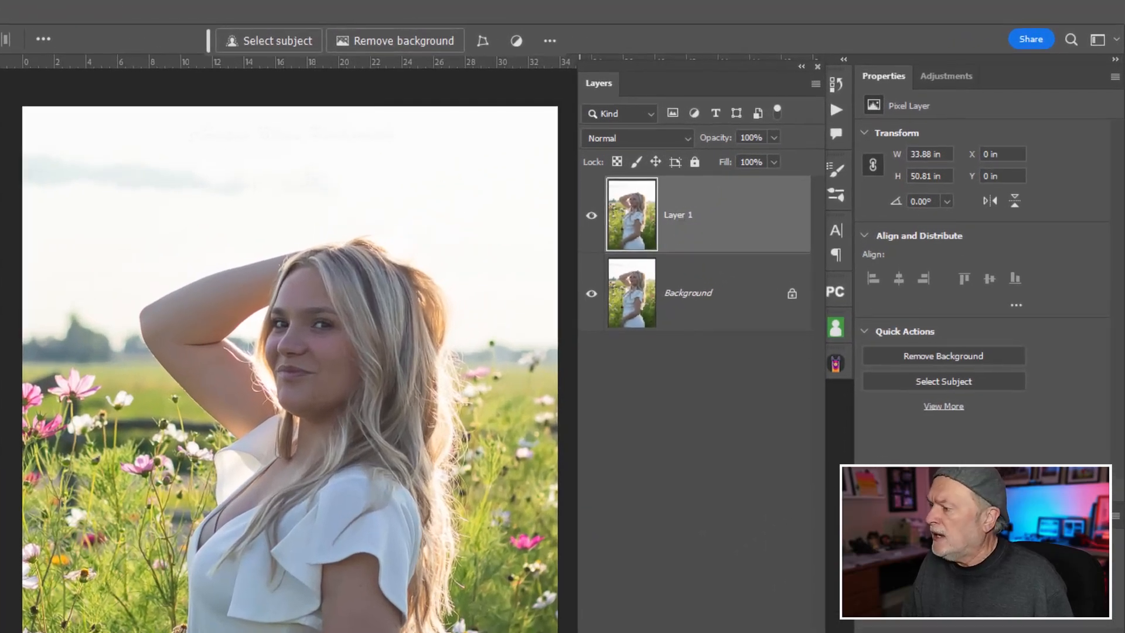
pyautogui.click(945, 382)
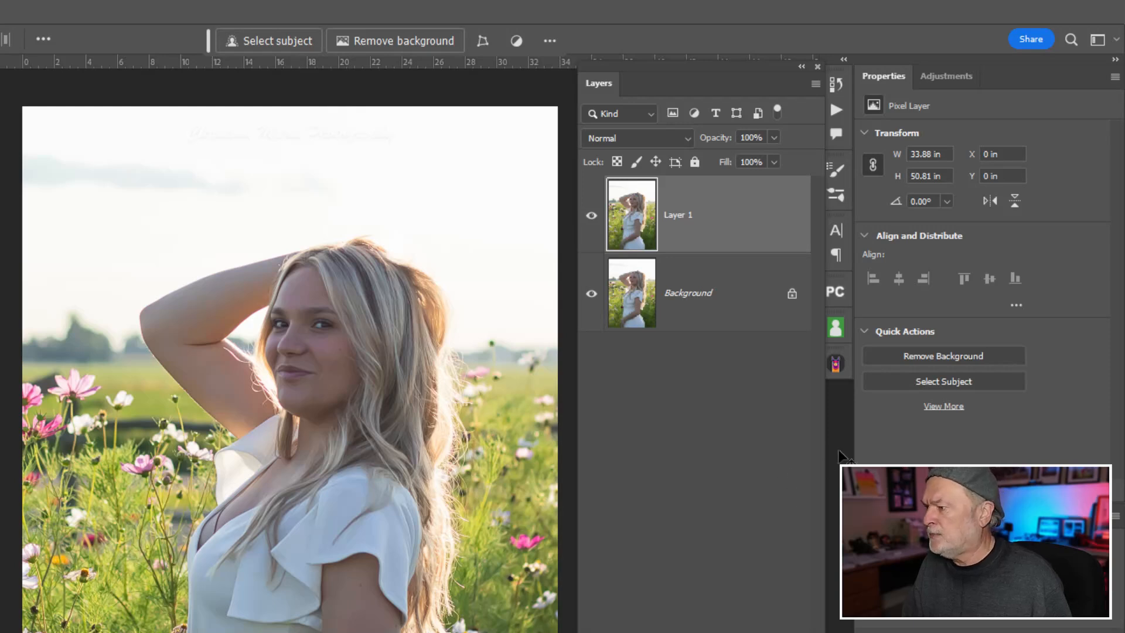
pyautogui.click(939, 382)
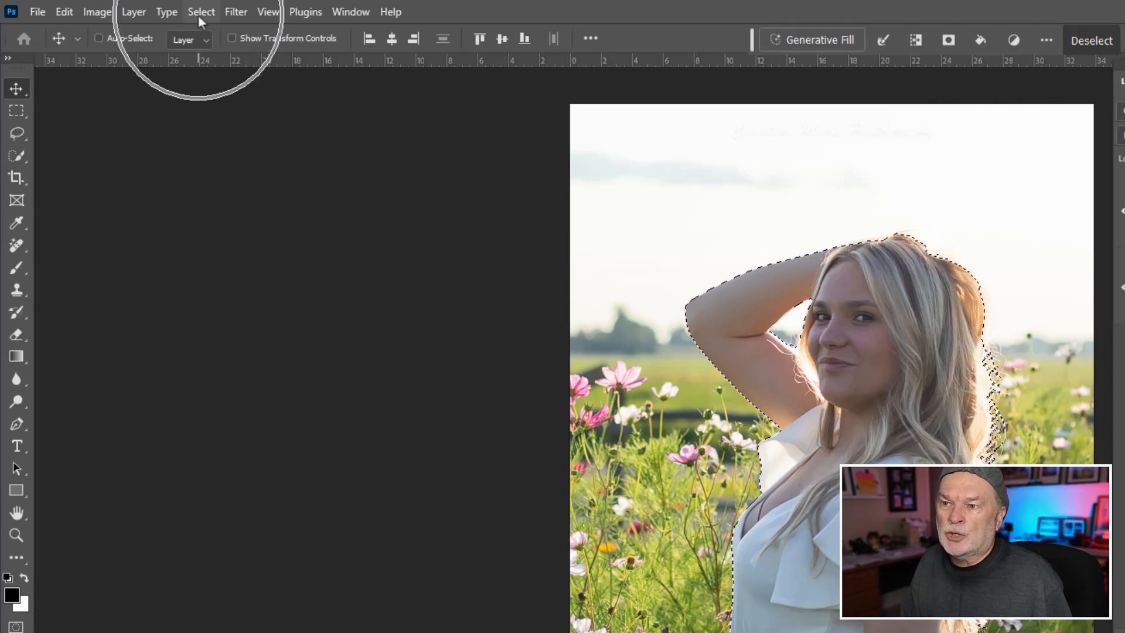
# Step: Save the selection of the woman as a new channel named "Subject" and clear the selection
pyautogui.click(200, 12)
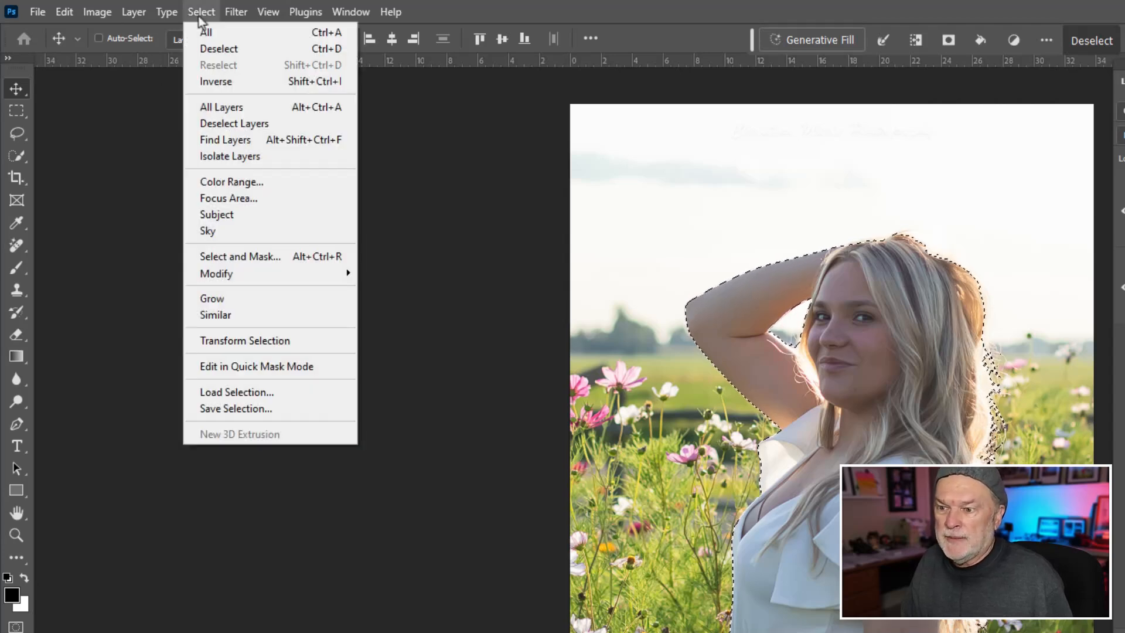
pyautogui.click(254, 410)
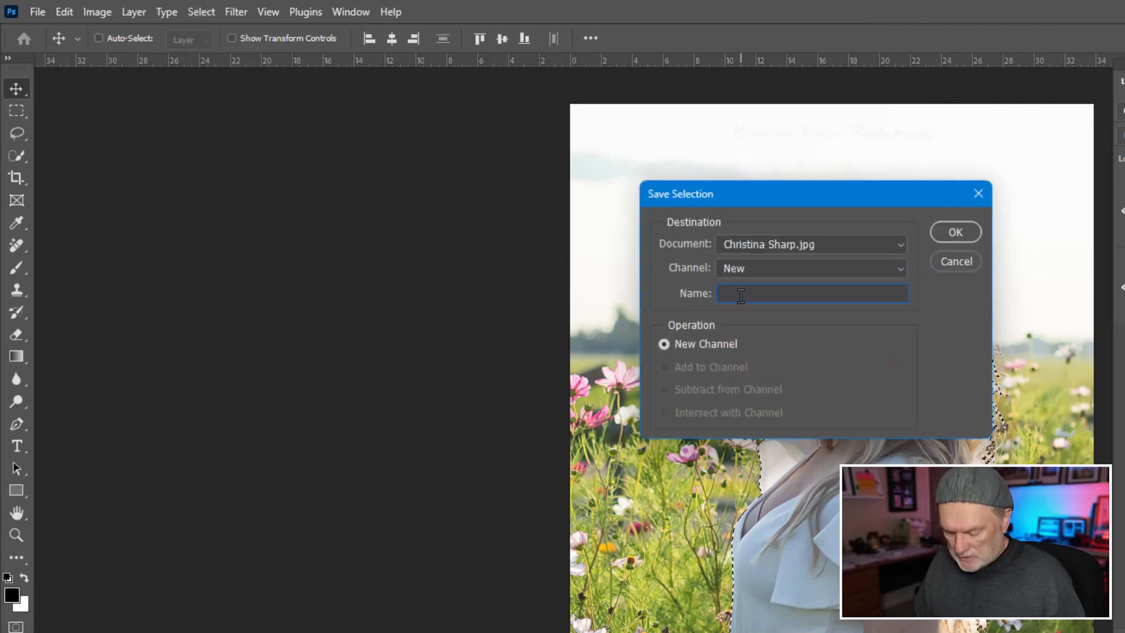
pyautogui.write('Subject')
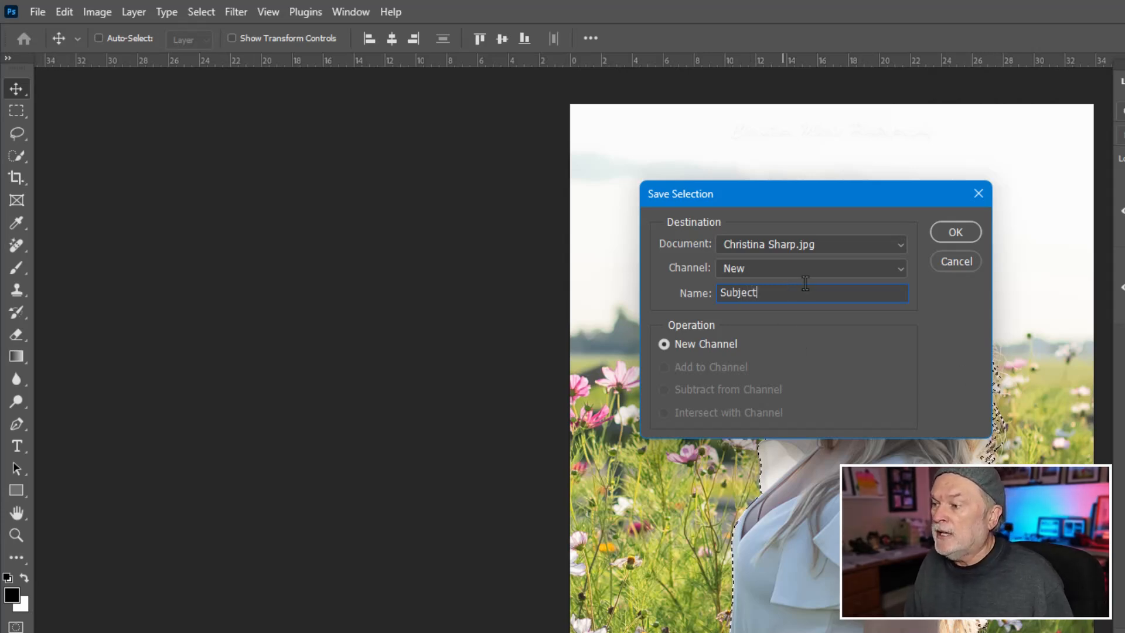
pyautogui.click(955, 233)
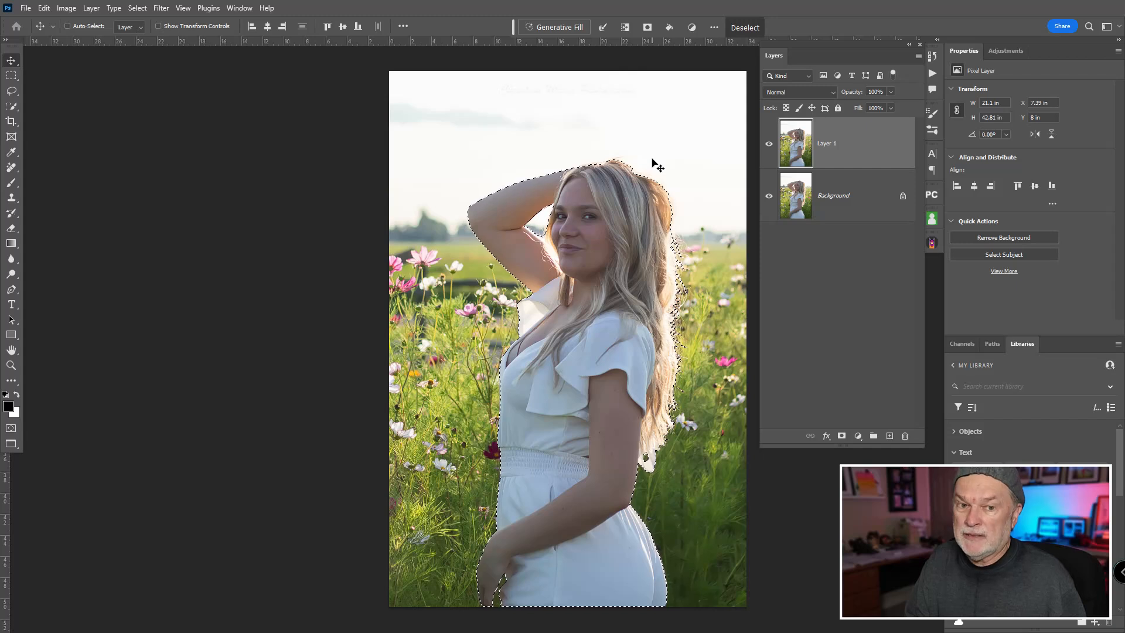
pyautogui.hotkey('ctrl', 'd')
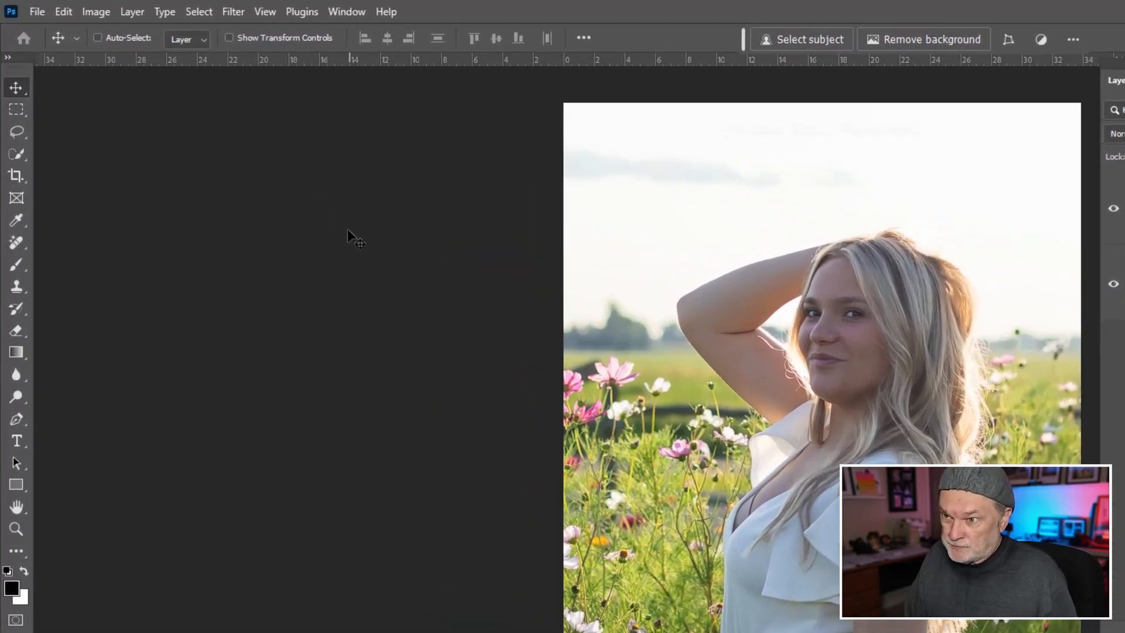
# Step: Load the saved Subject channel as a new selection
pyautogui.click(199, 11)
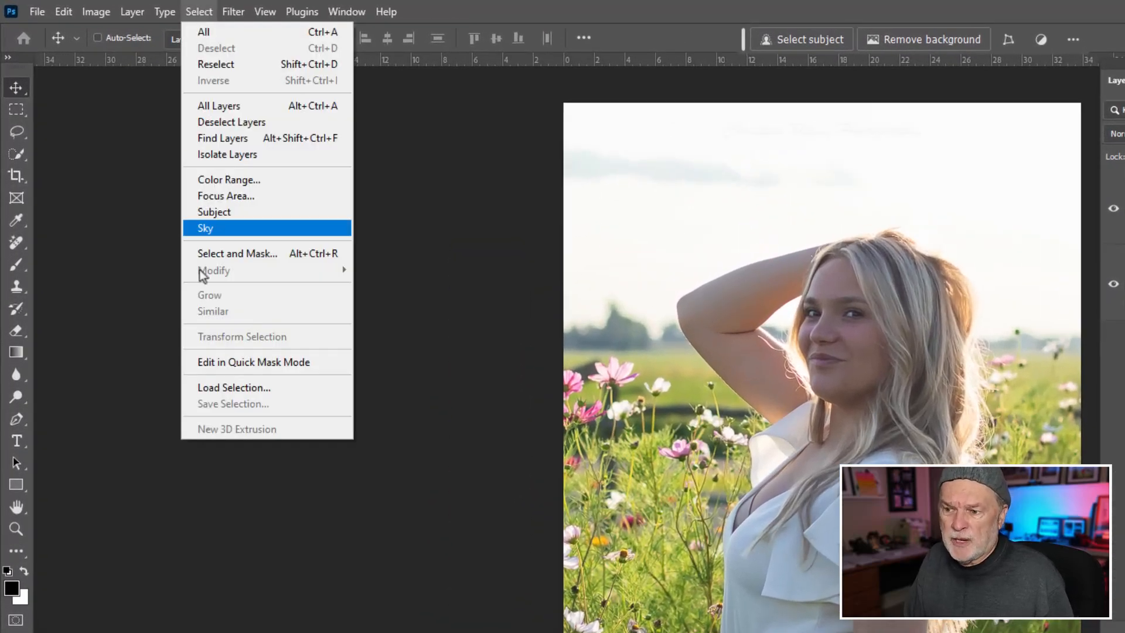
pyautogui.click(302, 388)
pyautogui.click(807, 271)
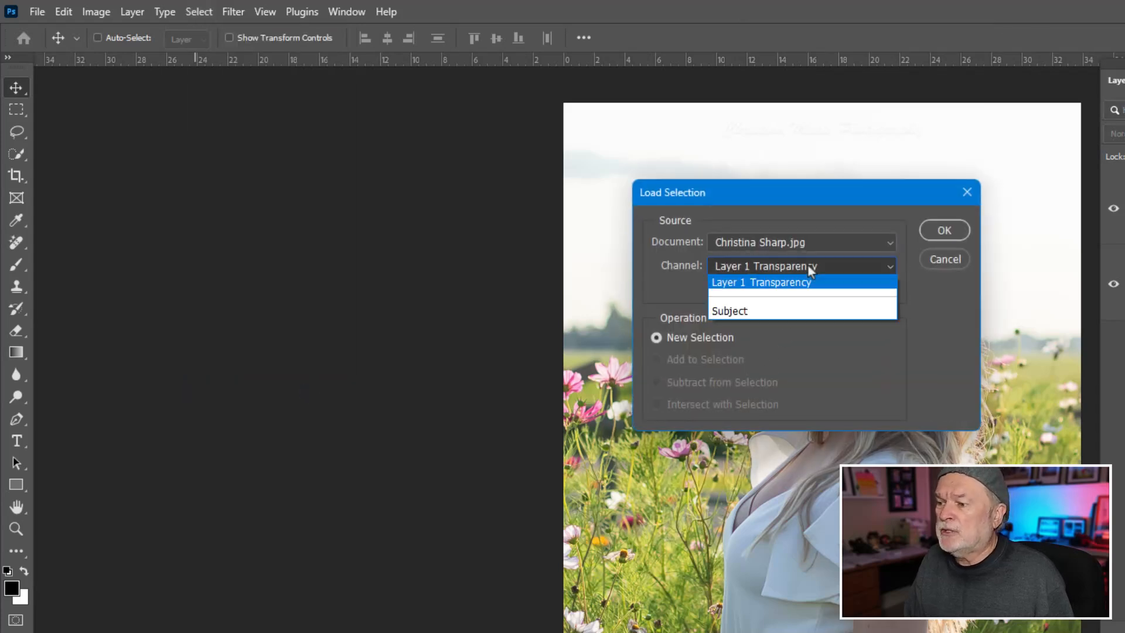
pyautogui.click(760, 312)
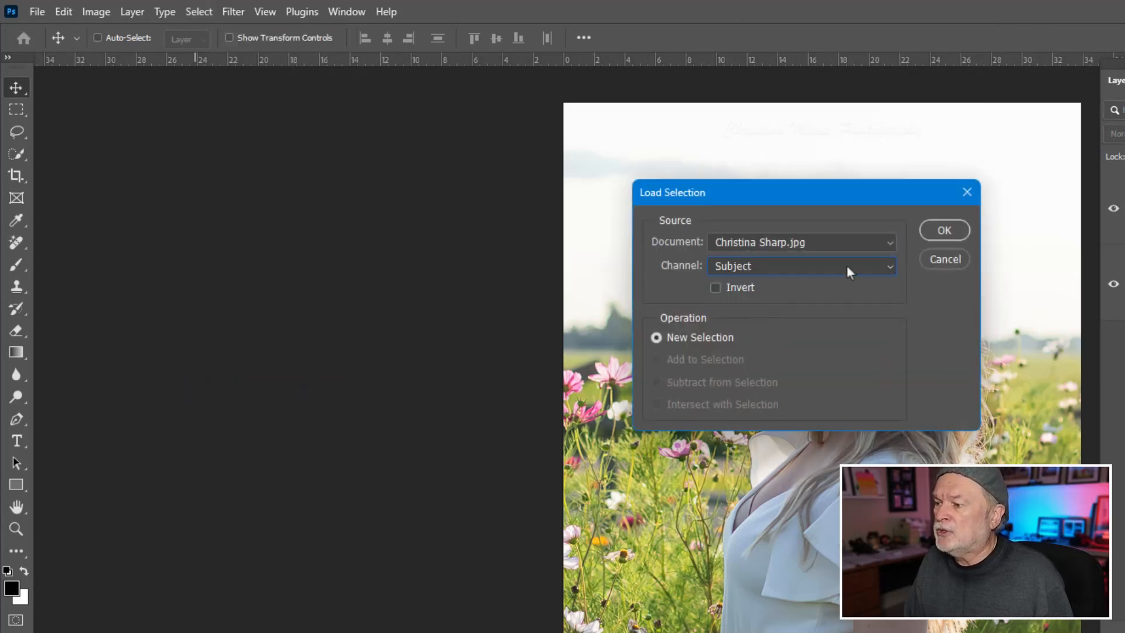
pyautogui.click(937, 230)
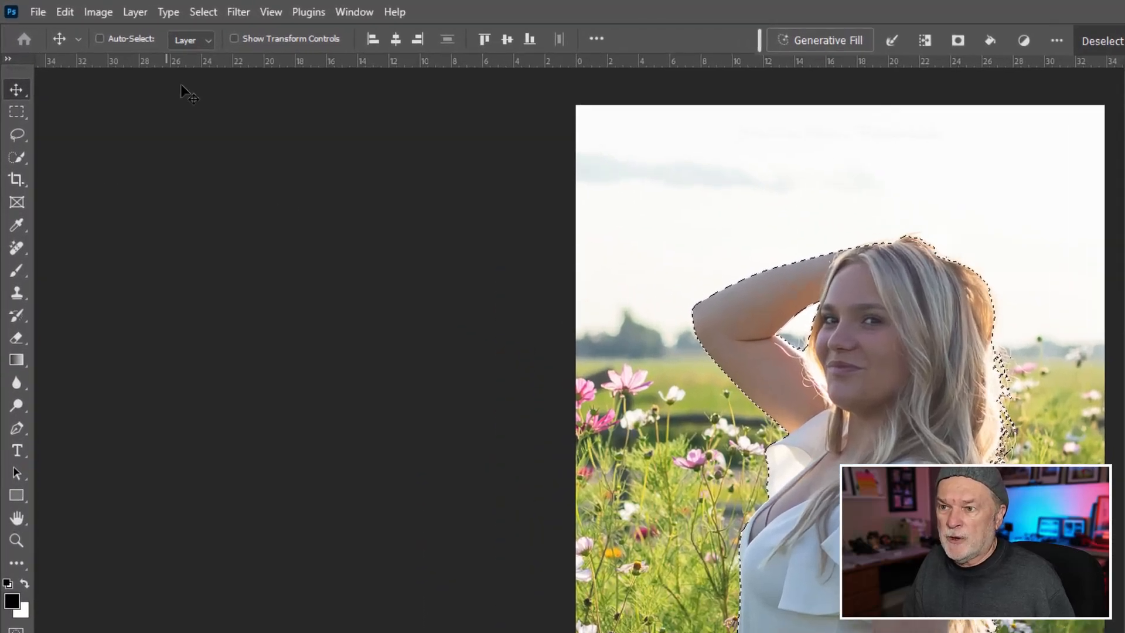
# Step: In the Camera Raw Filter, set the selected subject's Exposure to +0.80, Contrast to +24, Highlights to -31 and Shadows to +45
pyautogui.click(241, 12)
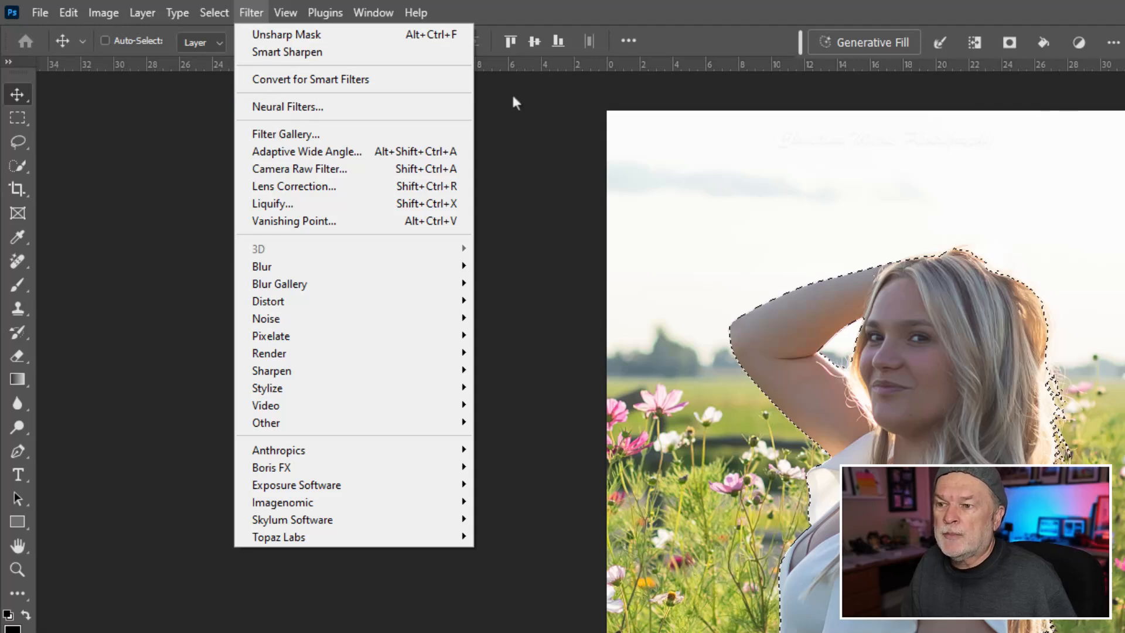
pyautogui.click(334, 170)
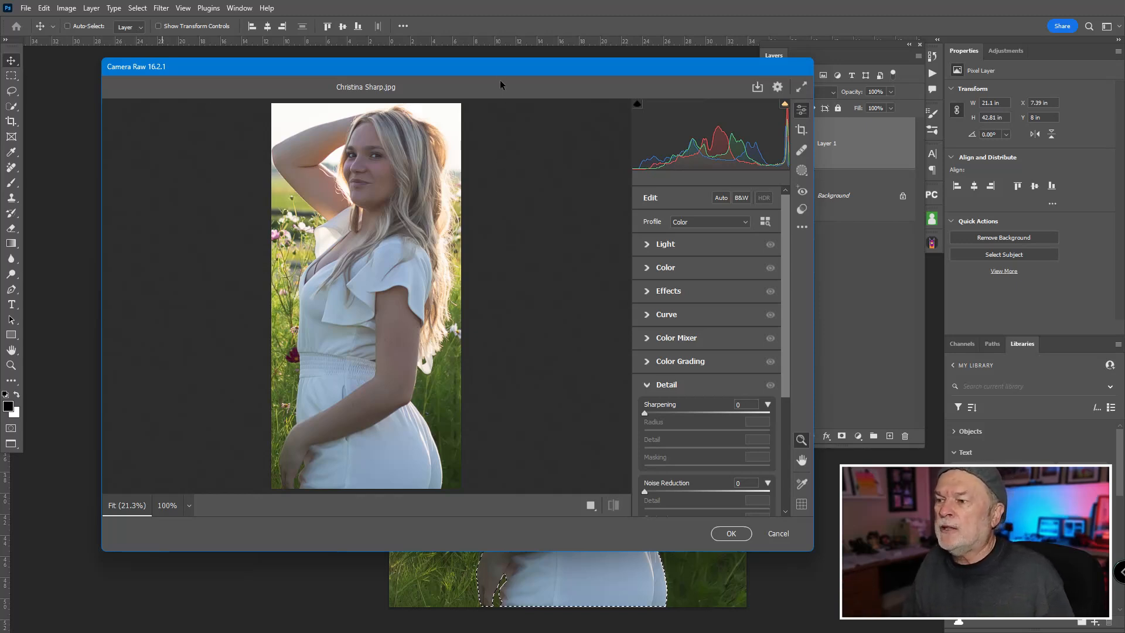
pyautogui.moveTo(498, 68); pyautogui.dragTo(909, 474)
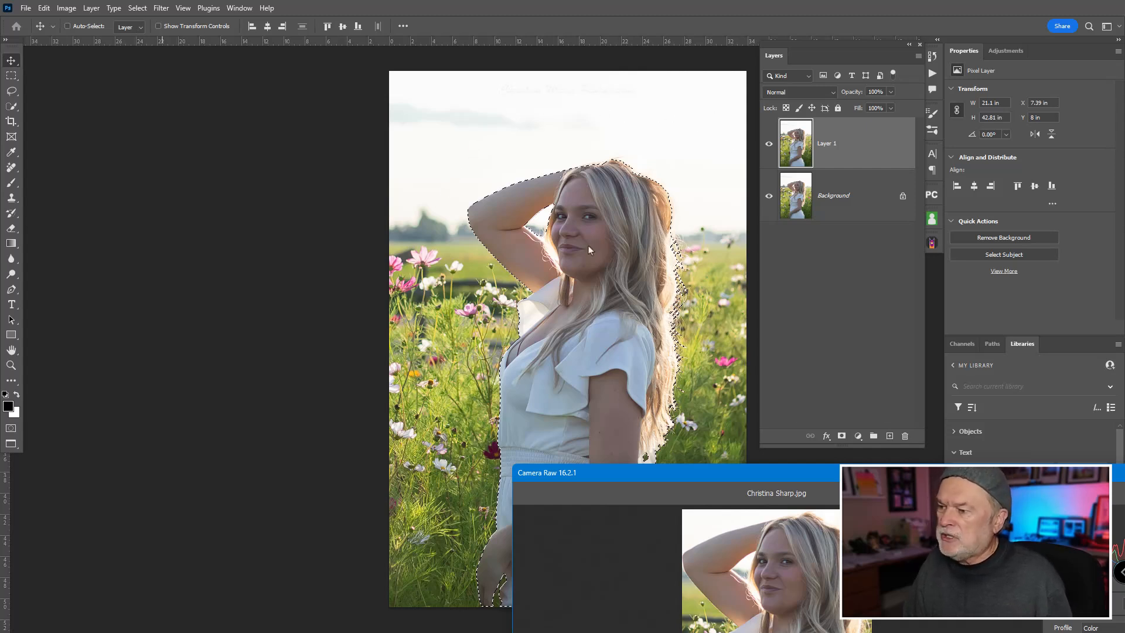
pyautogui.moveTo(812, 475); pyautogui.dragTo(378, 69)
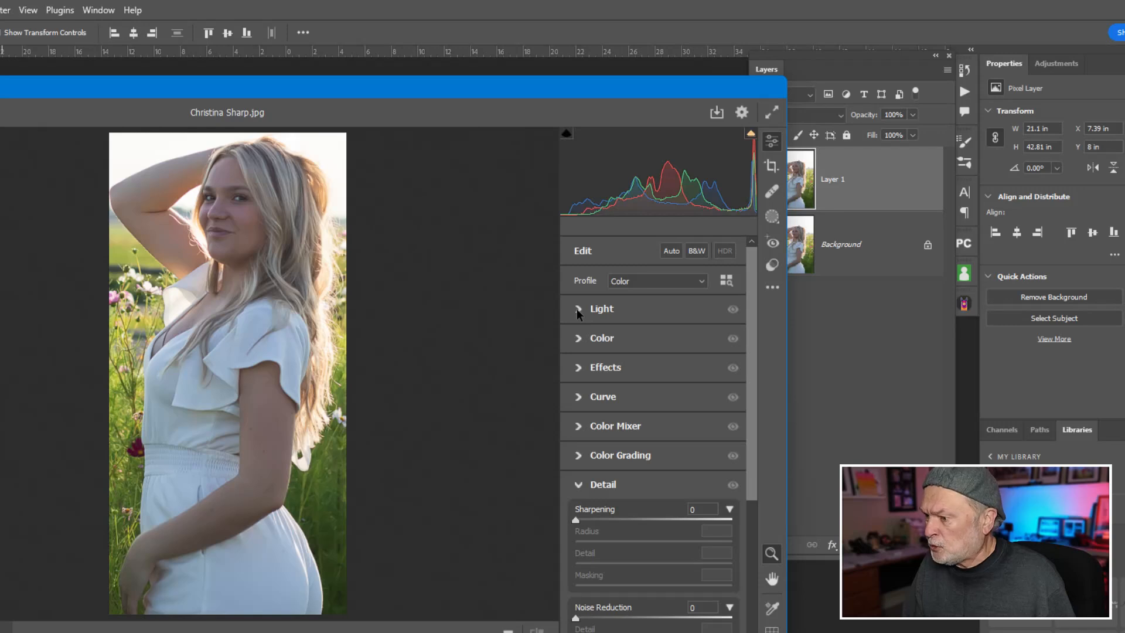
pyautogui.click(577, 309)
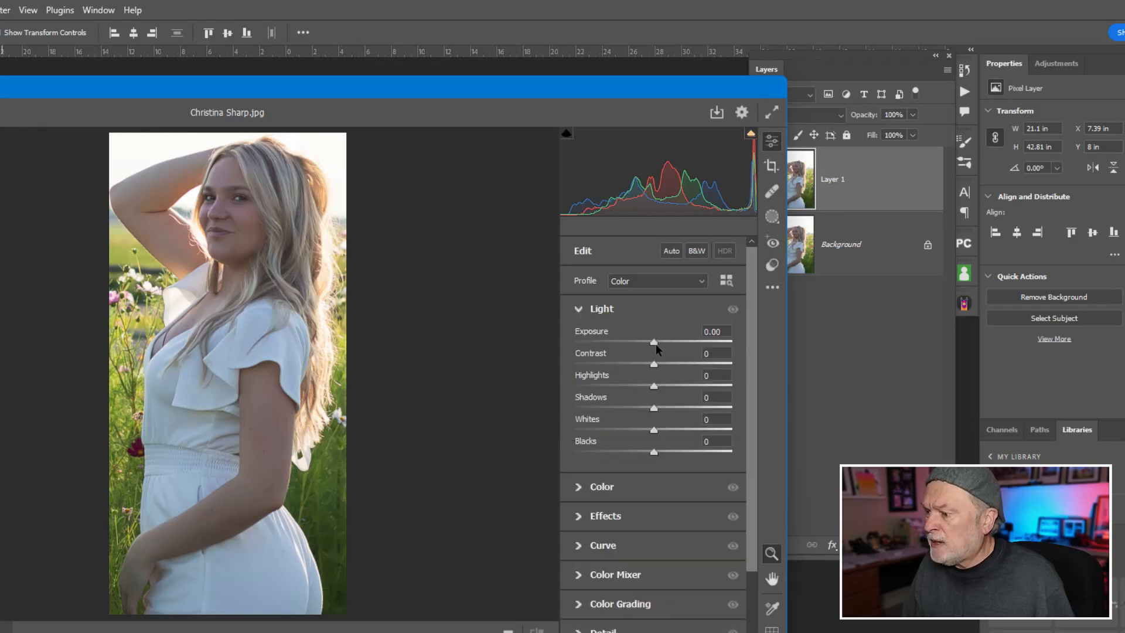
pyautogui.moveTo(655, 344); pyautogui.dragTo(673, 367)
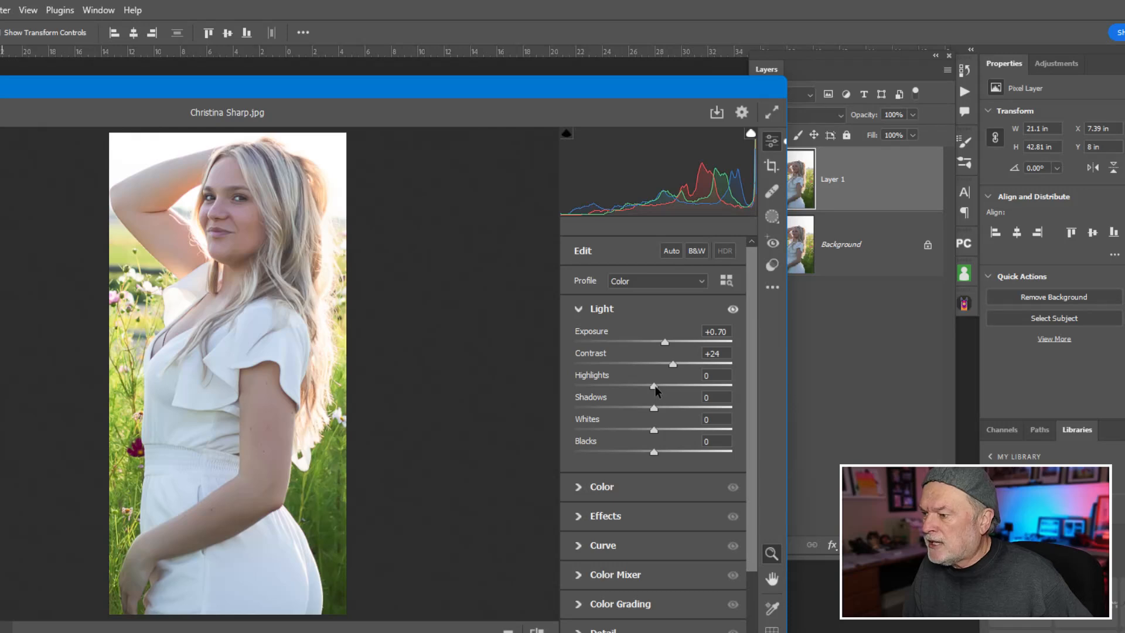
pyautogui.moveTo(655, 391); pyautogui.dragTo(628, 392)
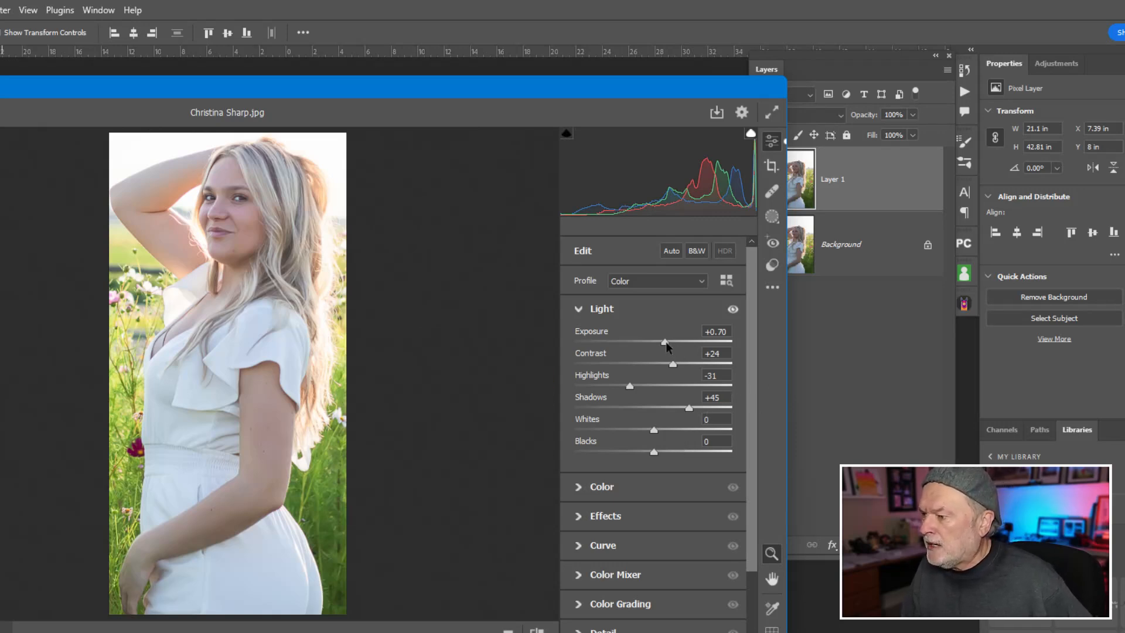
pyautogui.moveTo(666, 343); pyautogui.dragTo(668, 343)
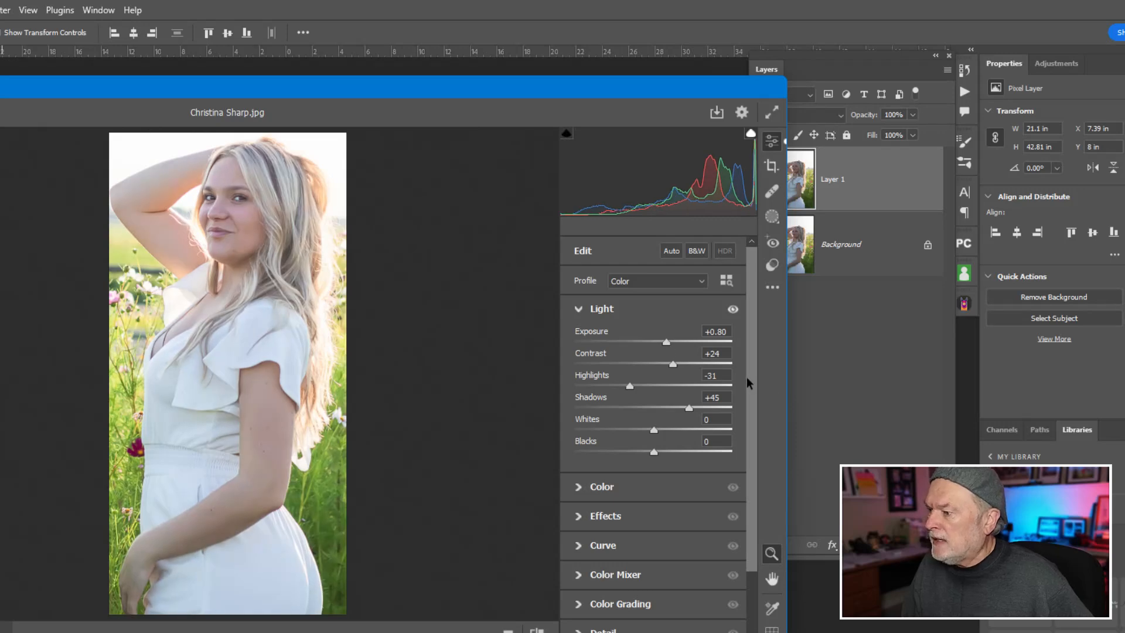
# Step: Set Sharpening to 90, Masking to 75 and Noise Reduction to 21, apply the Camera Raw edits and deselect the subject
pyautogui.moveTo(753, 383); pyautogui.dragTo(756, 491)
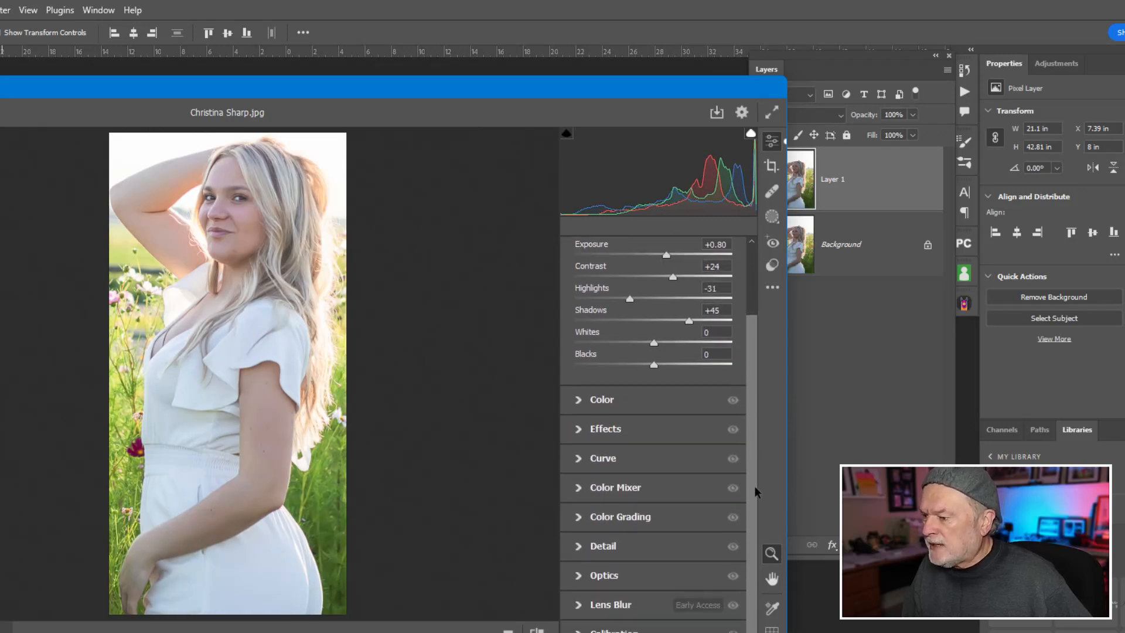
pyautogui.click(584, 547)
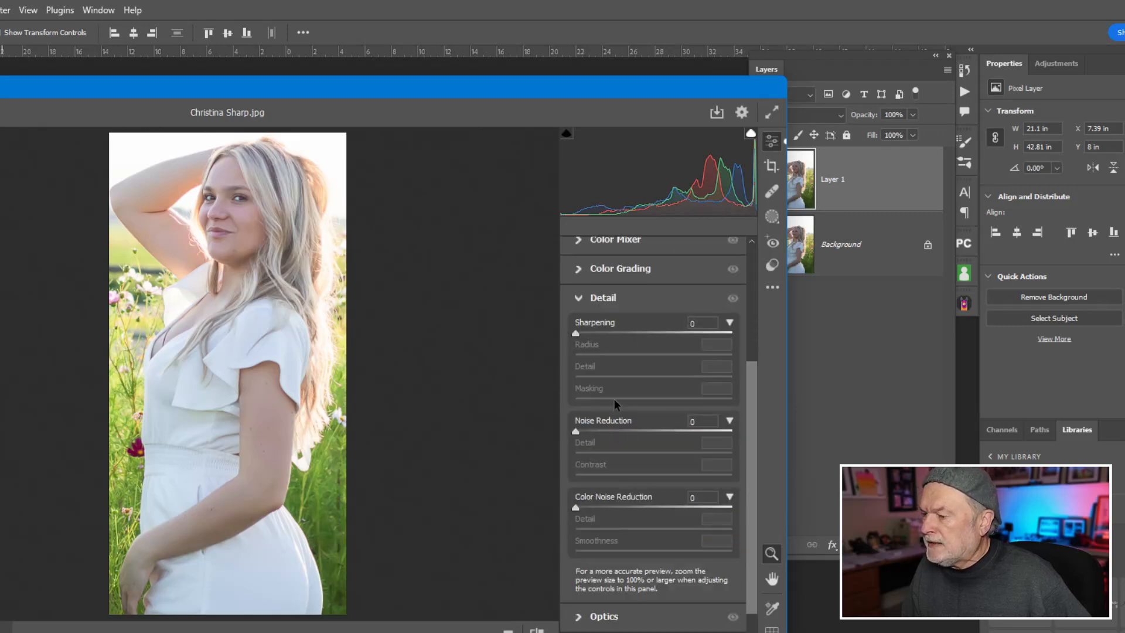
pyautogui.moveTo(577, 336); pyautogui.dragTo(669, 336)
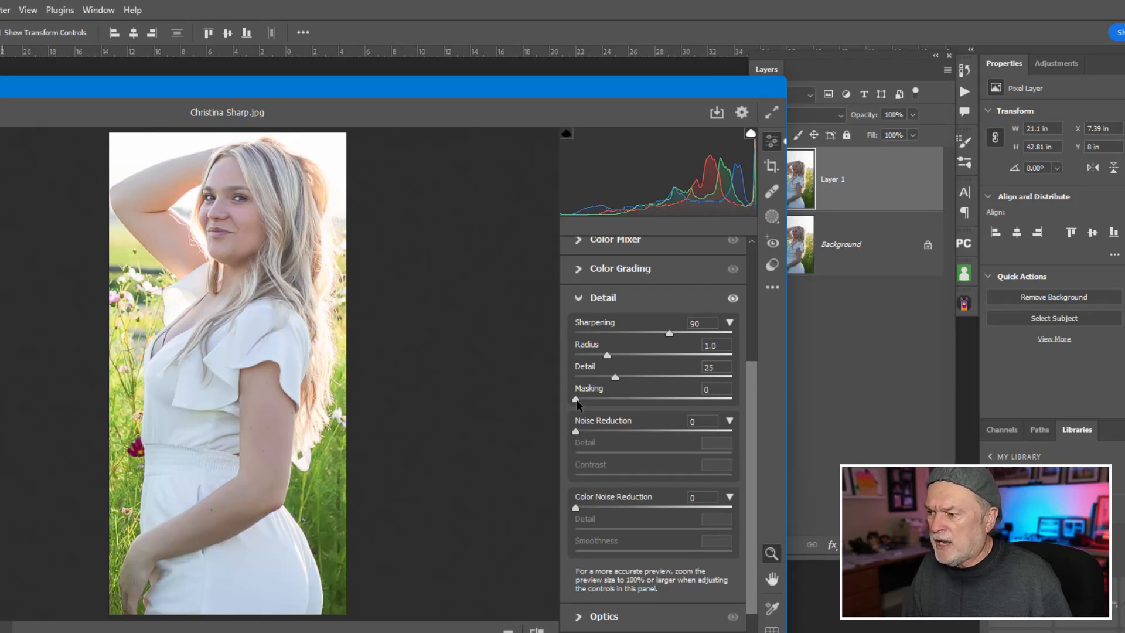
pyautogui.press('alt')
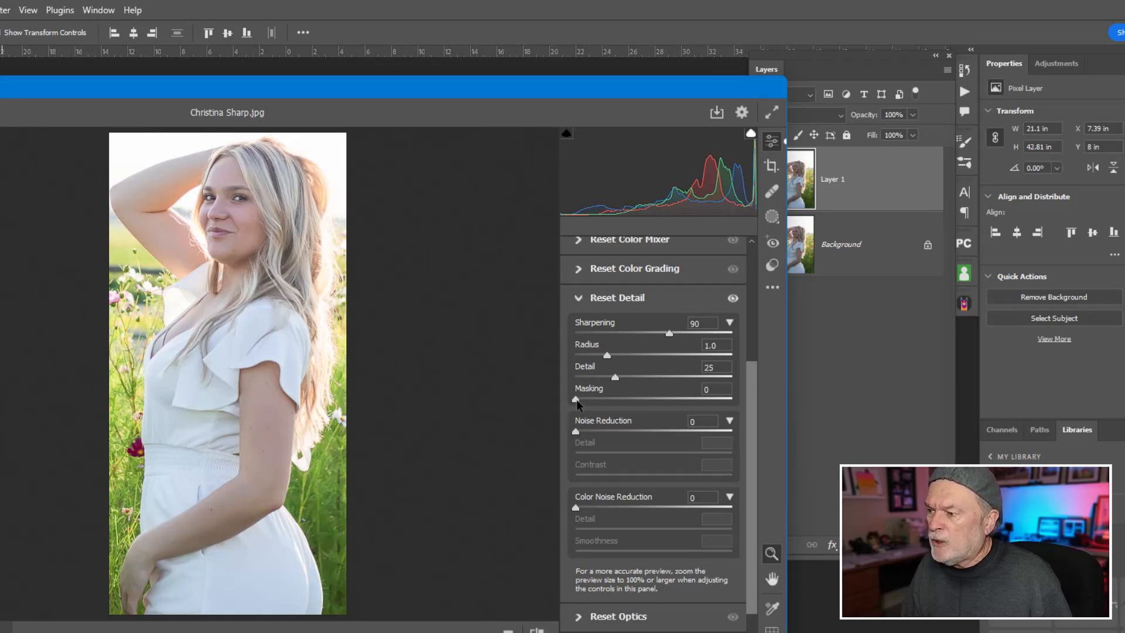
pyautogui.moveTo(578, 404); pyautogui.dragTo(694, 402)
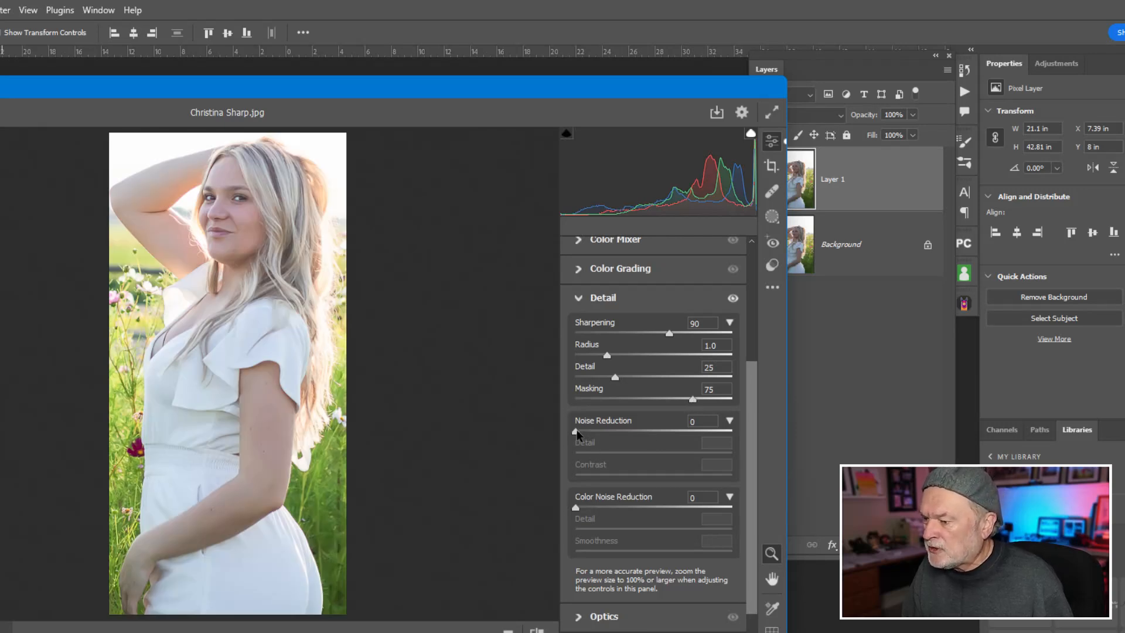
pyautogui.moveTo(577, 432); pyautogui.dragTo(611, 435)
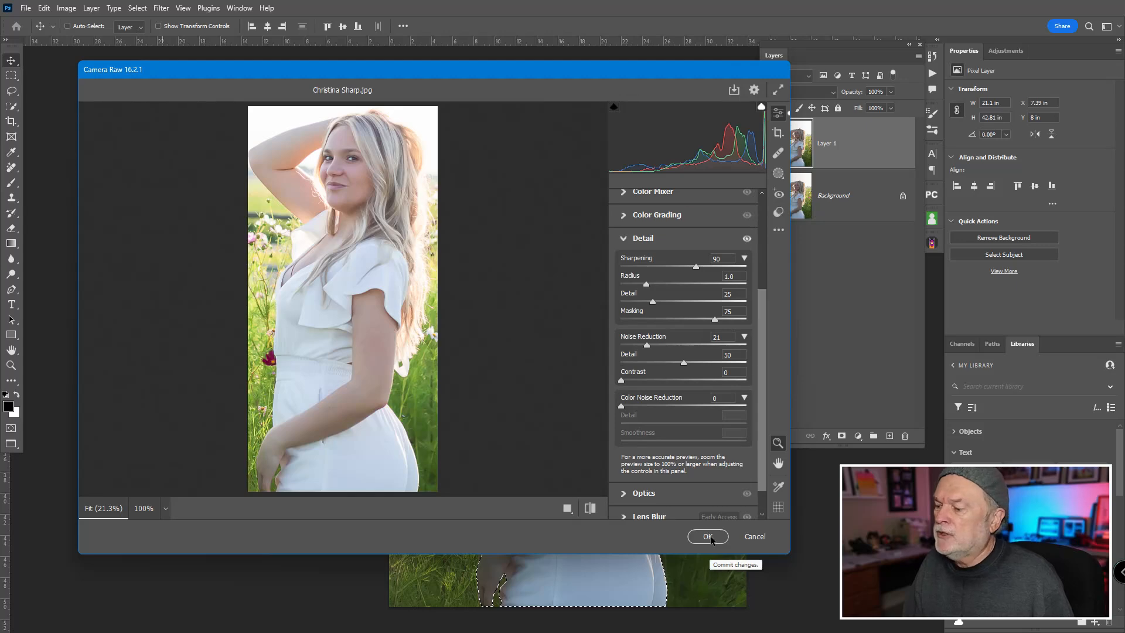
pyautogui.click(708, 536)
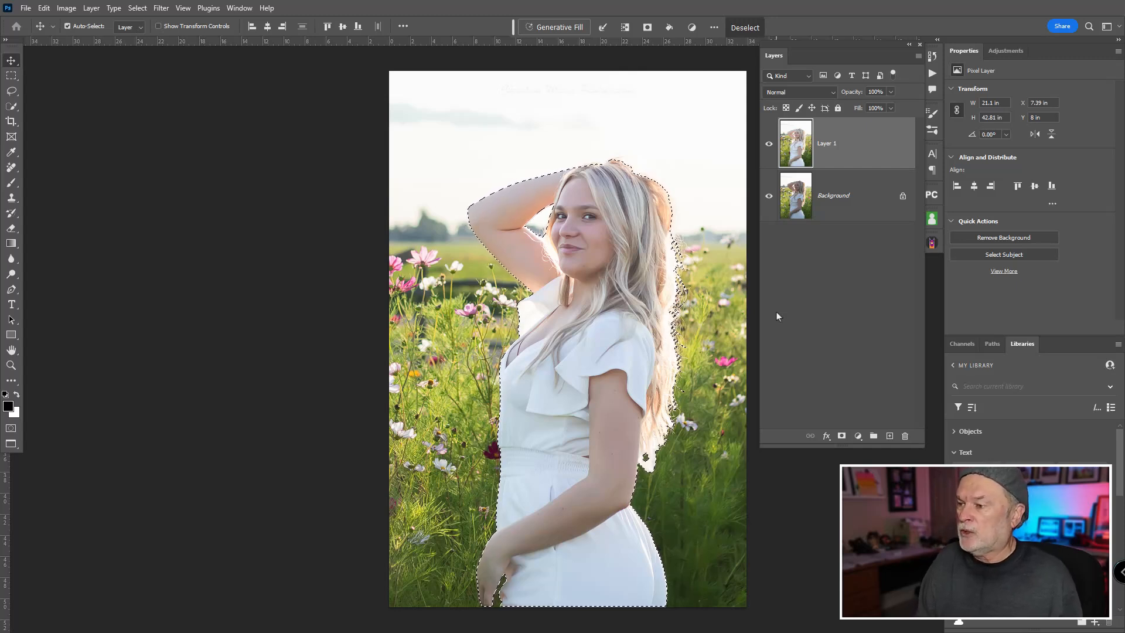
pyautogui.hotkey('ctrl', 'd')
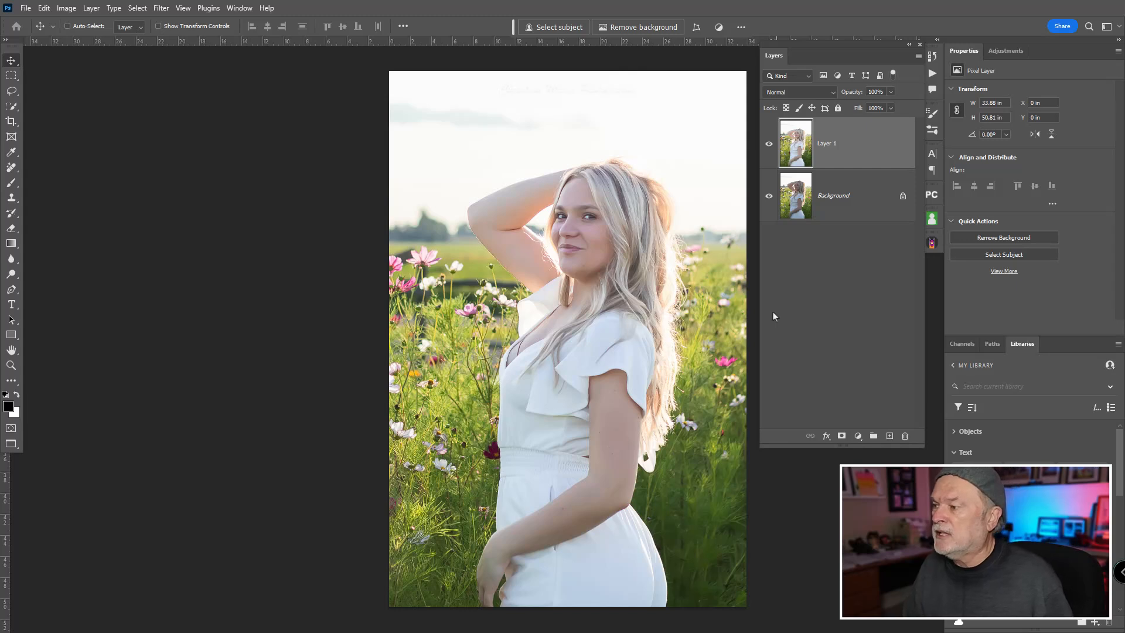
# Step: Toggle the visibility of Layer 1 to compare the portrait before and after the Camera Raw edits
pyautogui.click(770, 145)
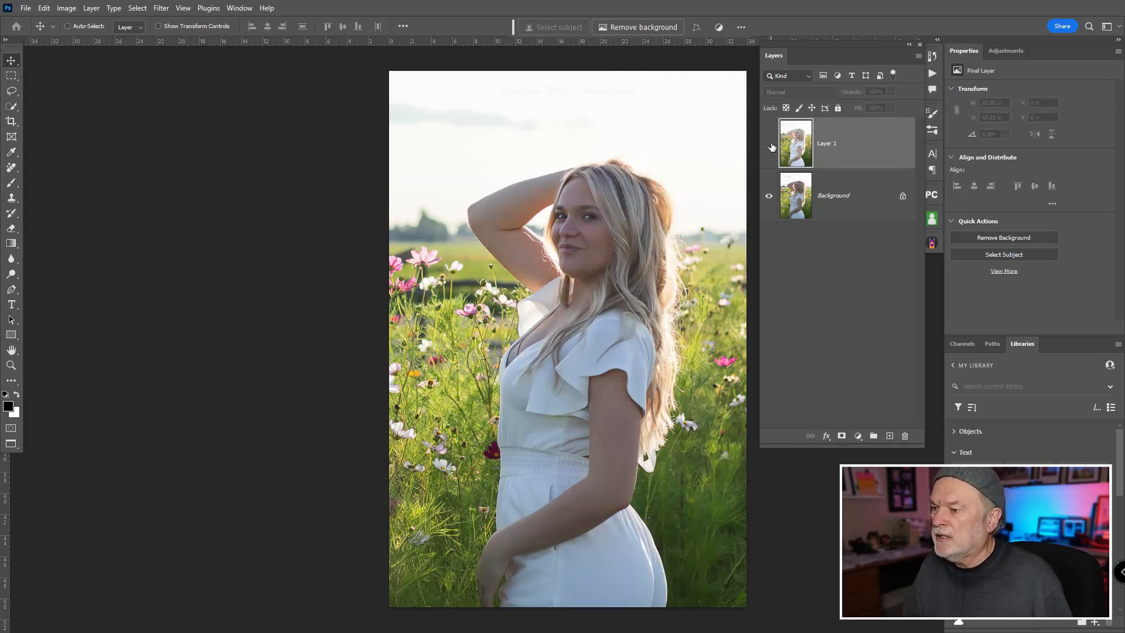
pyautogui.click(770, 145)
pyautogui.click(770, 144)
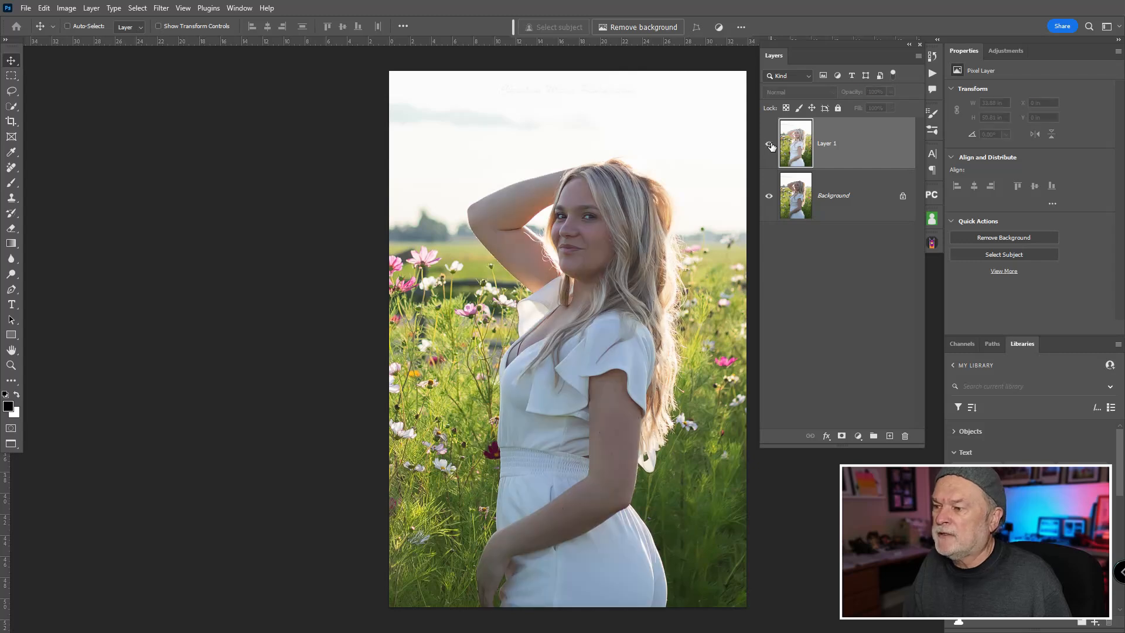
pyautogui.click(770, 145)
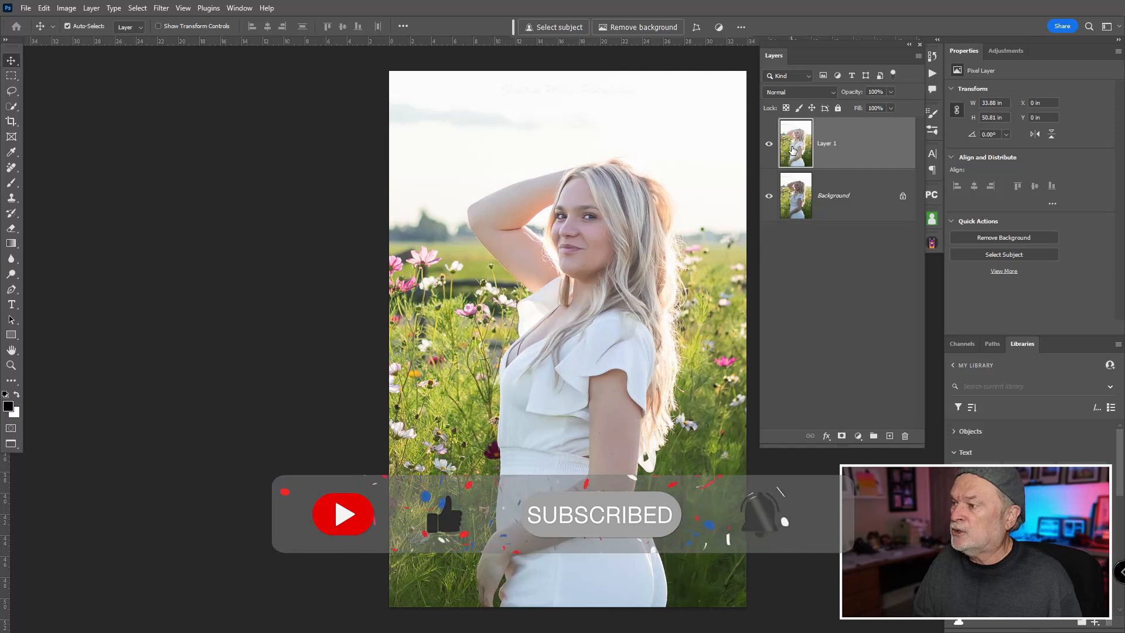
# Step: Duplicate Layer 1 and start Unsharp Mask on the copy, with the preview framed on the hair over the dress
pyautogui.hotkey('ctrl', 'j')
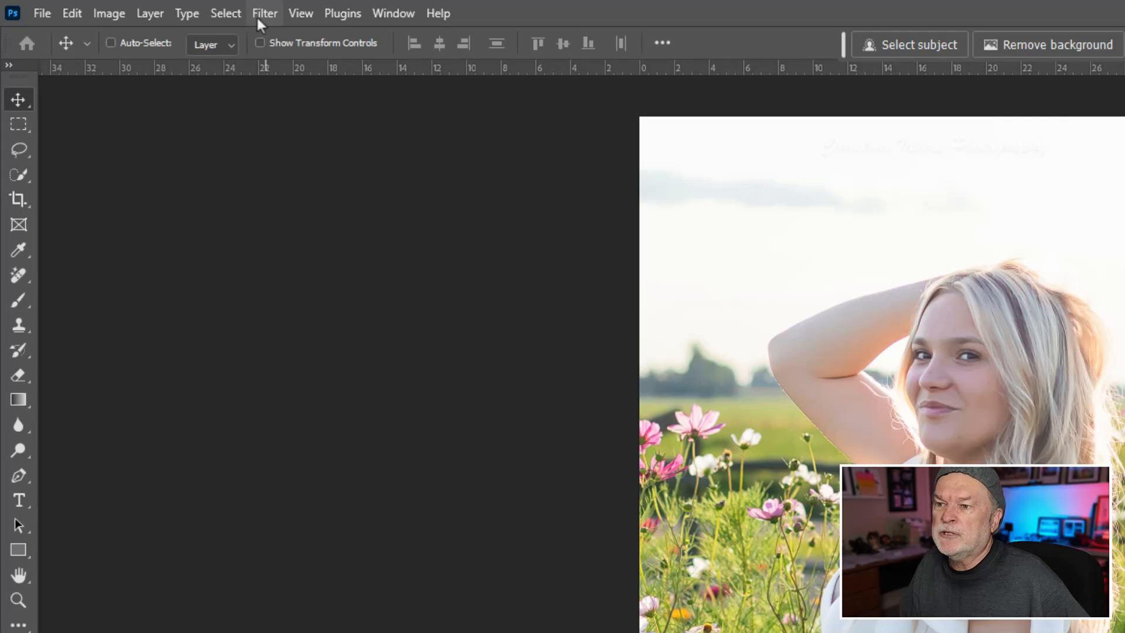
pyautogui.click(158, 9)
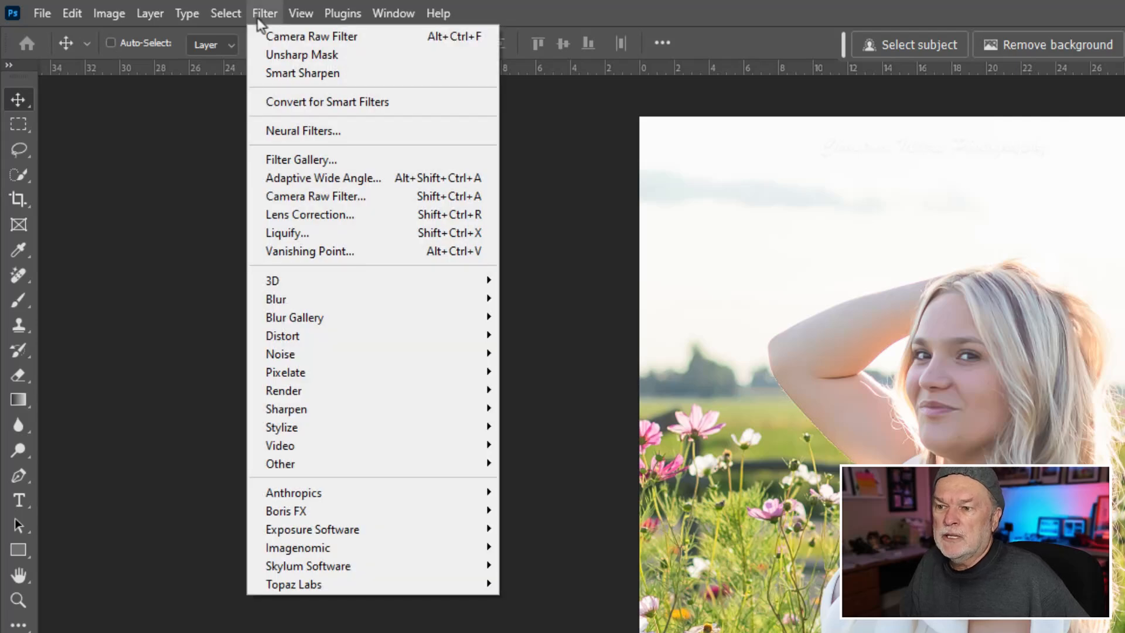
pyautogui.moveTo(367, 415)
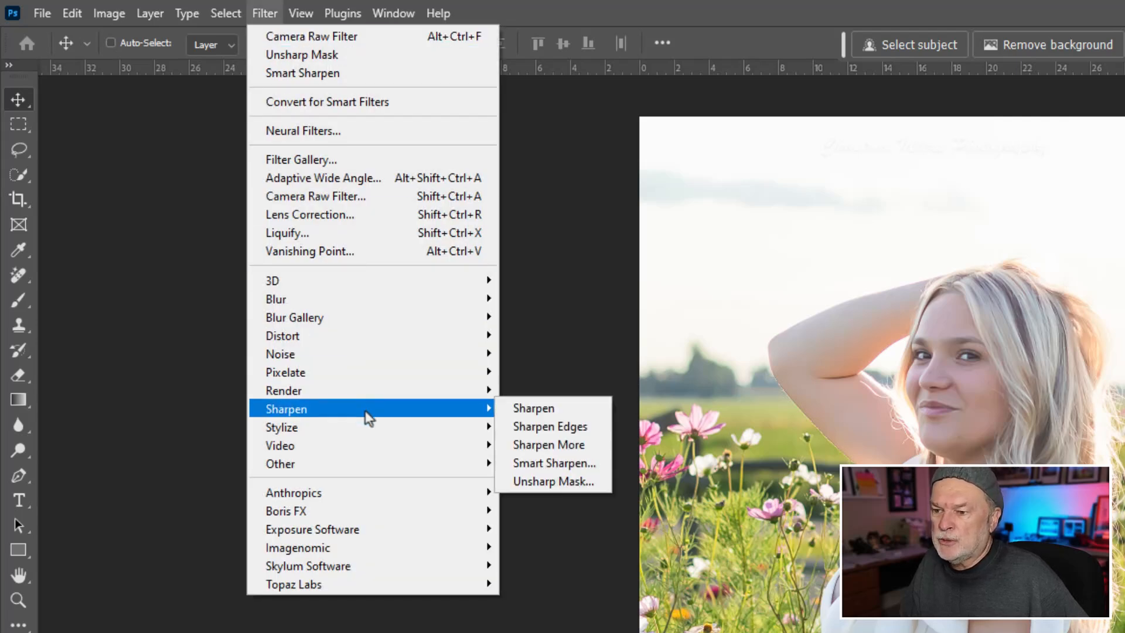
pyautogui.click(590, 480)
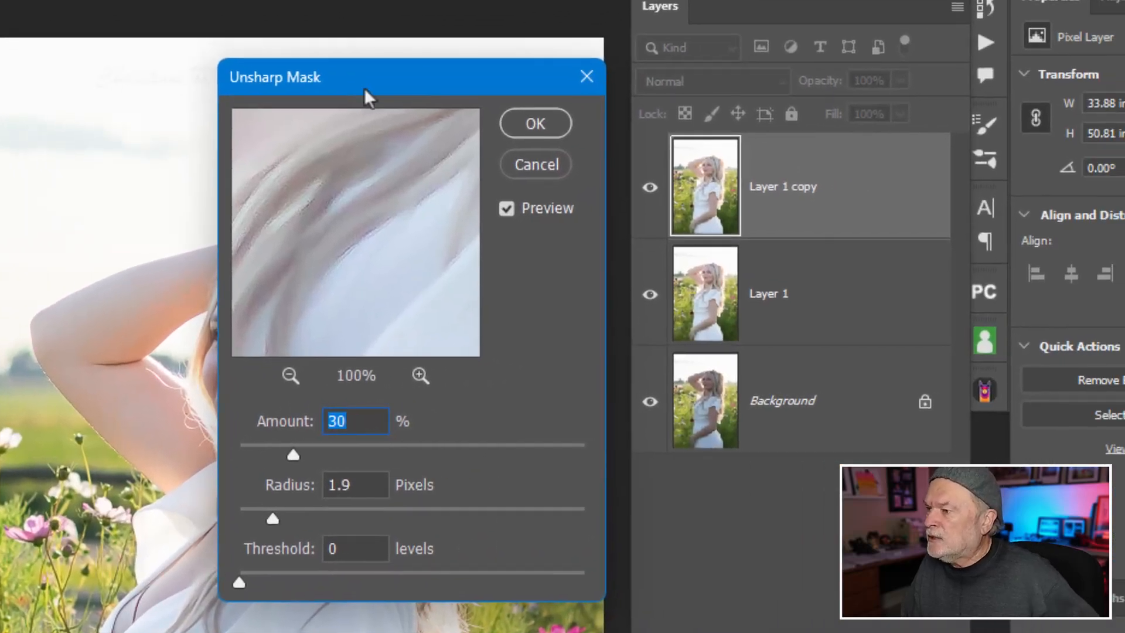
pyautogui.moveTo(379, 100); pyautogui.dragTo(539, 105)
pyautogui.moveTo(490, 294); pyautogui.dragTo(771, 234)
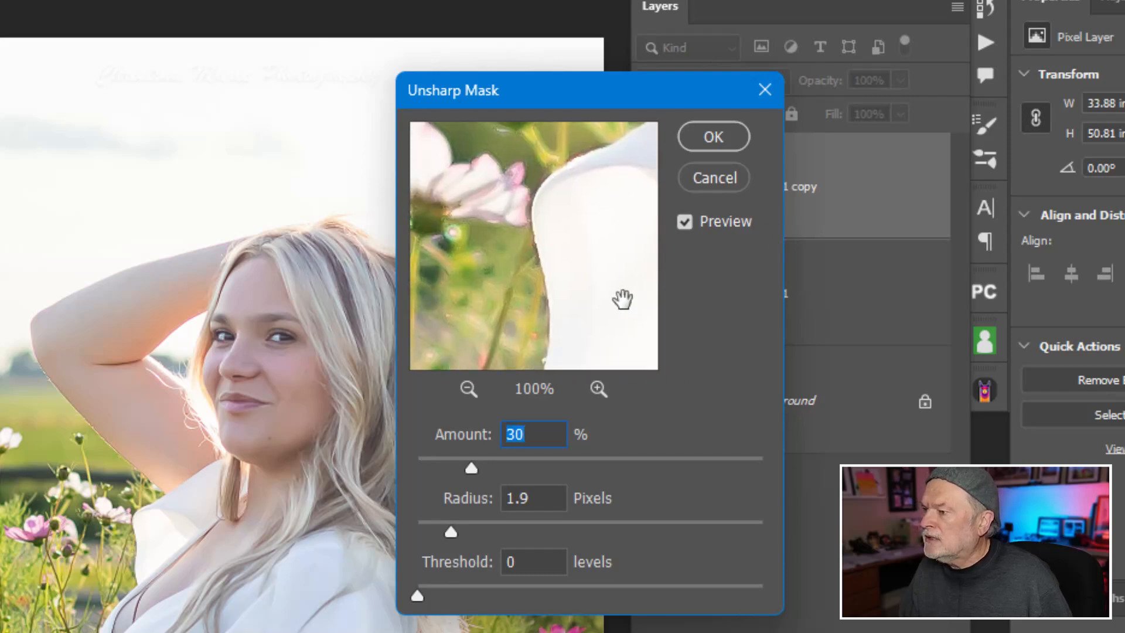
pyautogui.moveTo(623, 299); pyautogui.dragTo(531, 234)
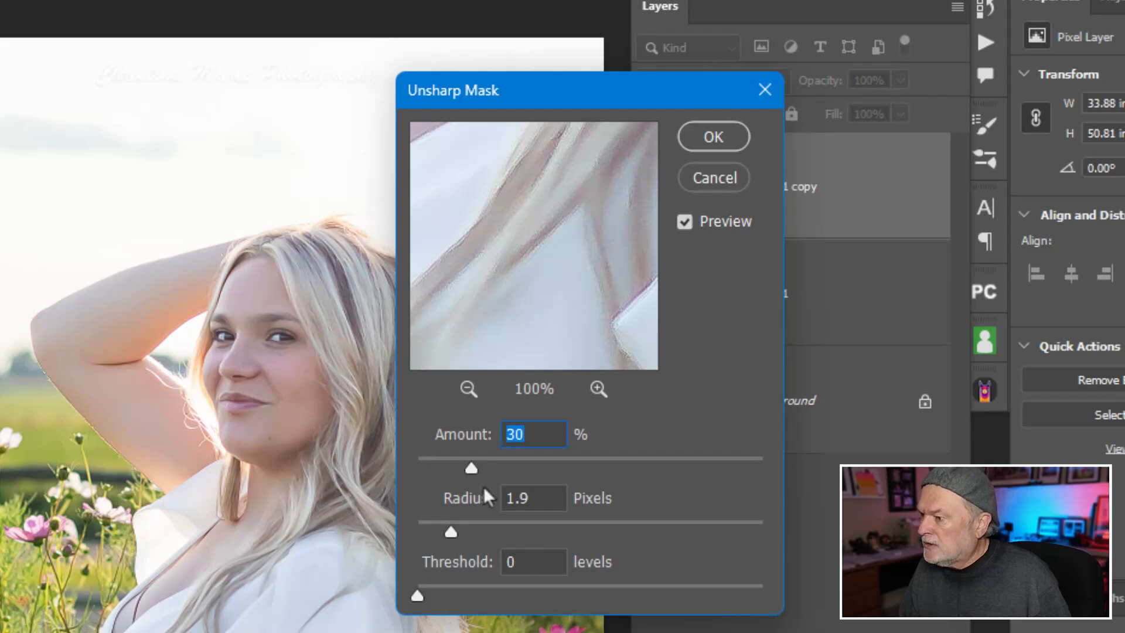
# Step: Raise the Unsharp Mask Amount to 500% and the Radius to 4.4 pixels
pyautogui.moveTo(476, 471); pyautogui.dragTo(643, 468)
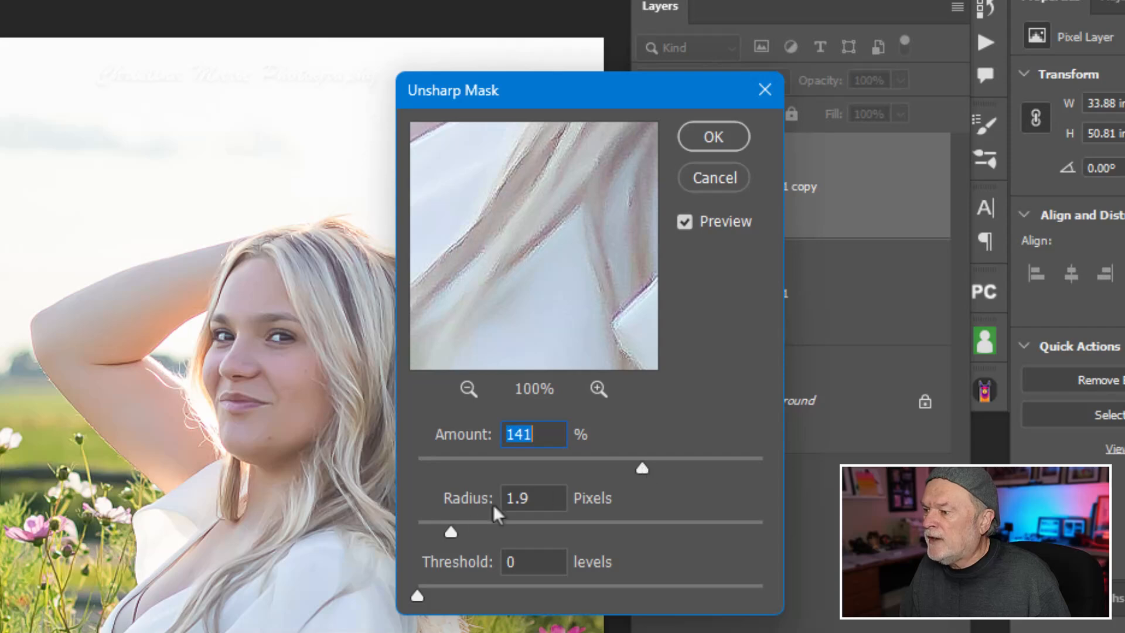
pyautogui.moveTo(450, 532); pyautogui.dragTo(490, 527)
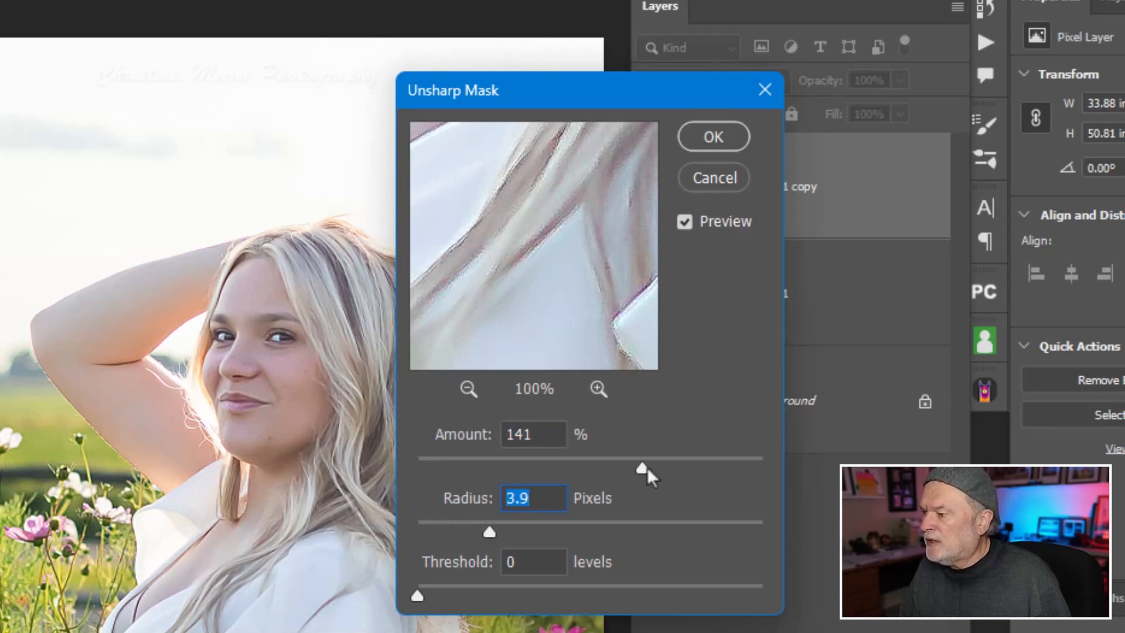
pyautogui.click(757, 479)
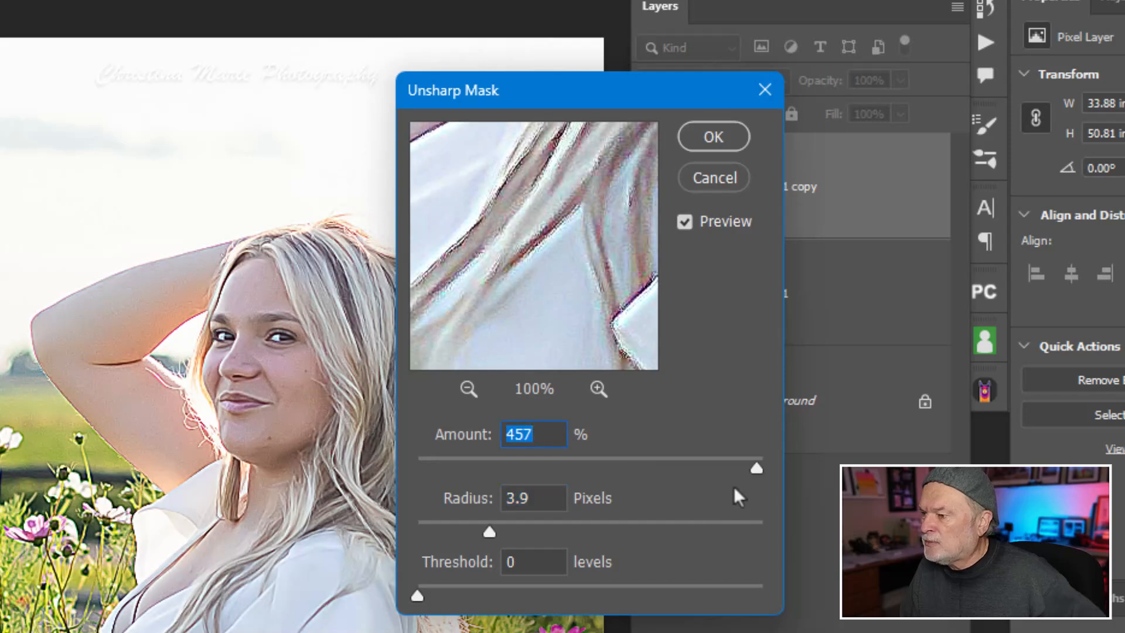
pyautogui.moveTo(754, 466)
pyautogui.mouseDown()
pyautogui.moveTo(729, 467)
pyautogui.moveTo(762, 466)
pyautogui.mouseUp()
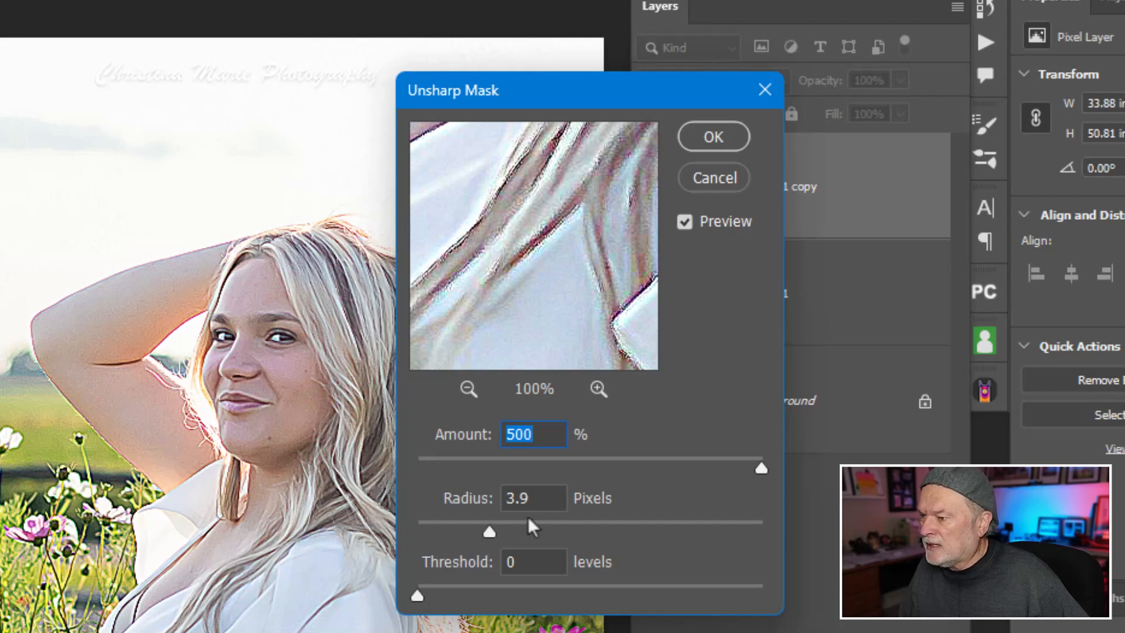
pyautogui.moveTo(490, 532); pyautogui.dragTo(500, 533)
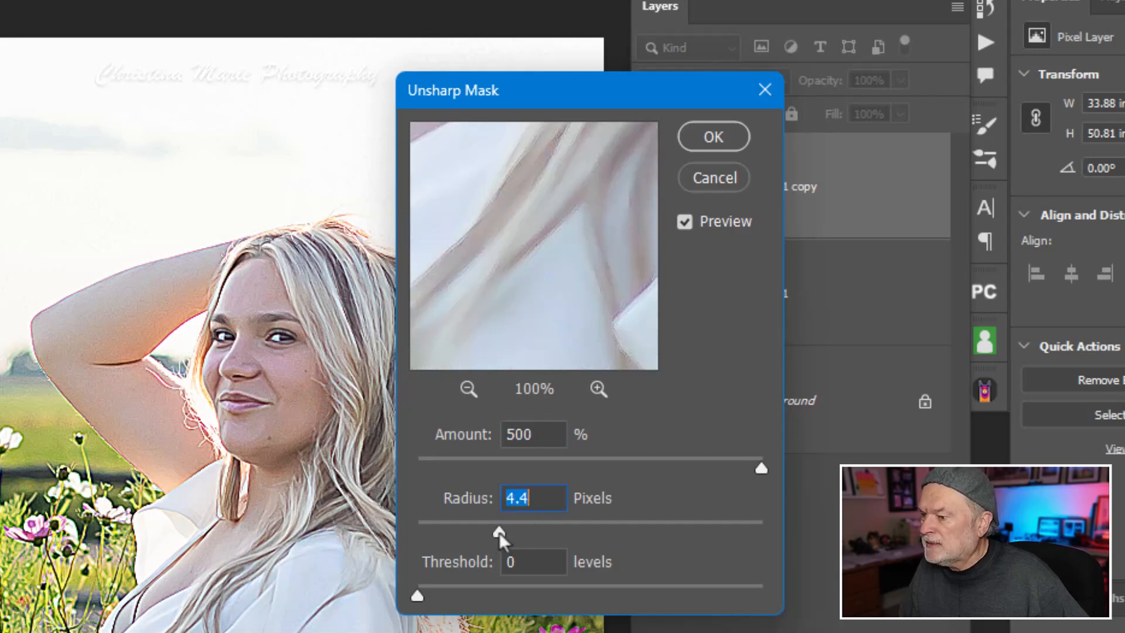
# Step: Compare the image with and without the sharpening preview, reduce the Amount to 338% and apply Unsharp Mask
pyautogui.click(684, 222)
pyautogui.click(683, 222)
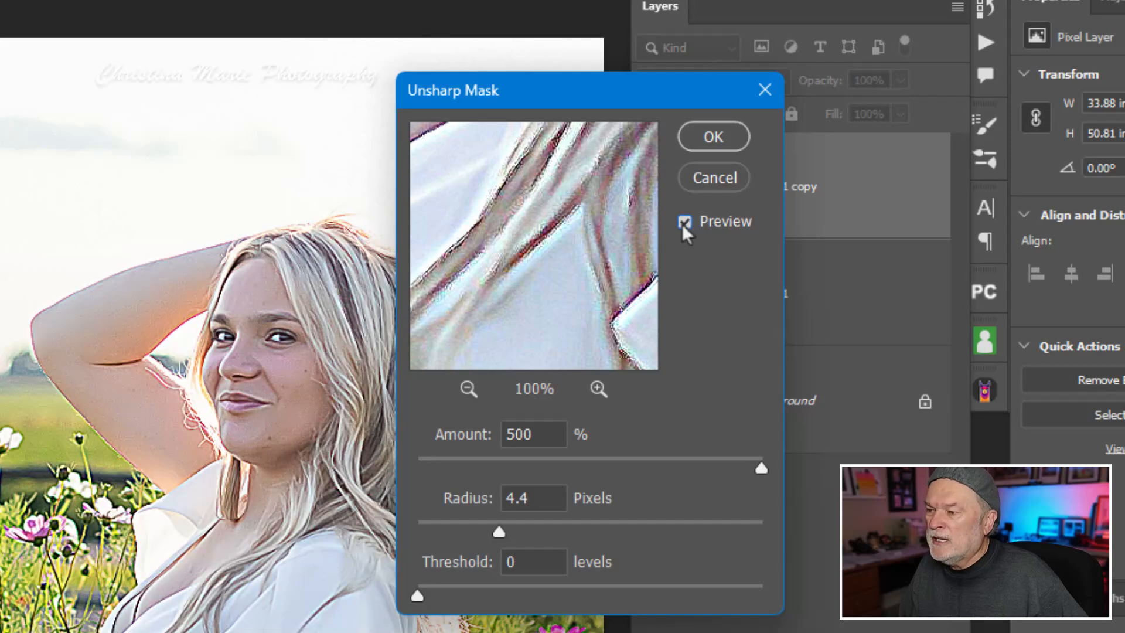
pyautogui.click(683, 223)
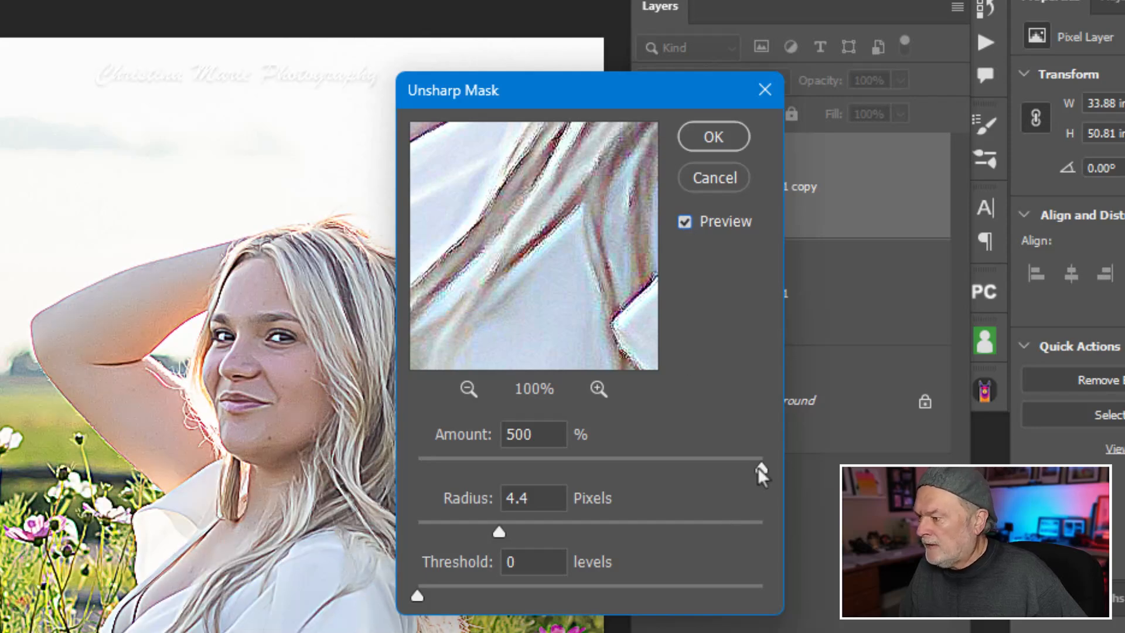
pyautogui.moveTo(757, 466); pyautogui.dragTo(736, 469)
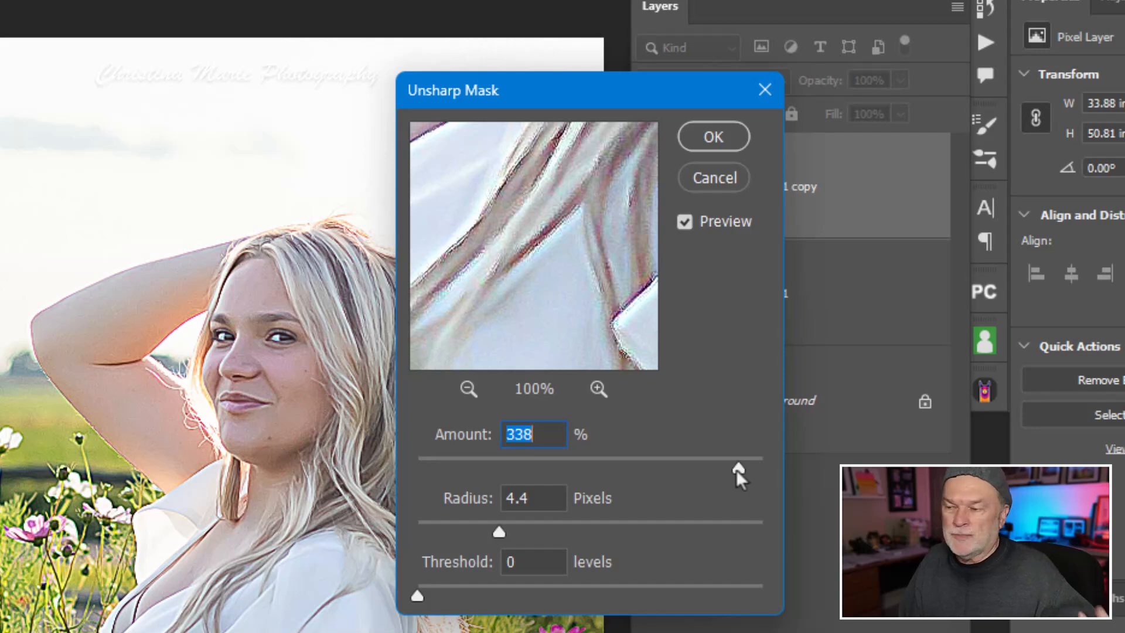
pyautogui.click(713, 137)
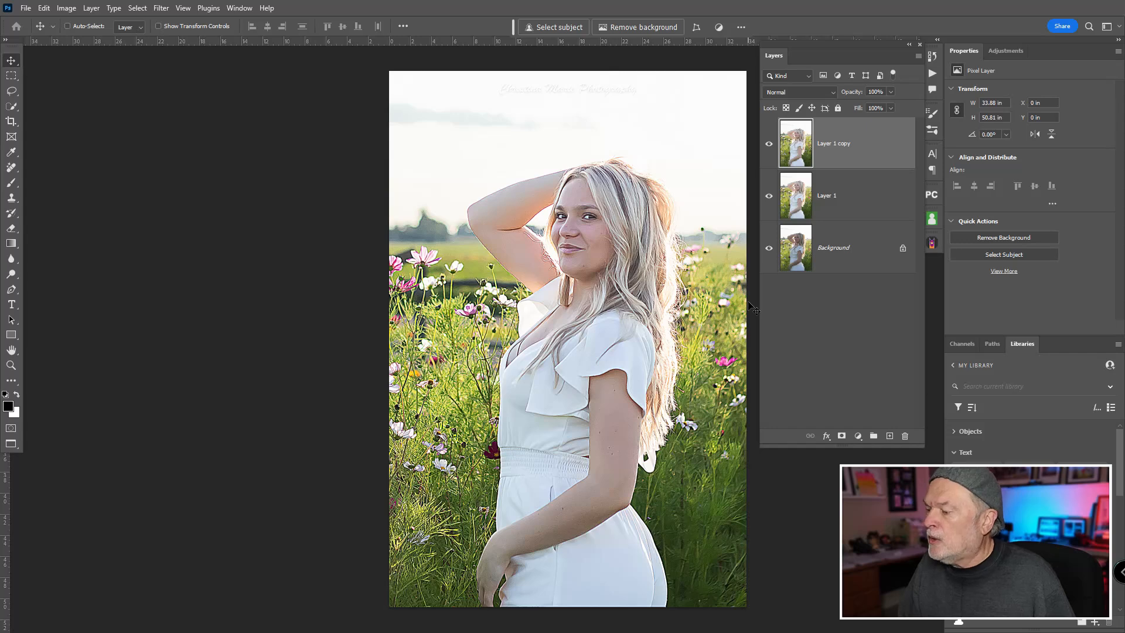
# Step: Add a black layer mask to Layer 1 copy to hide its sharpening
pyautogui.press('ctrl')
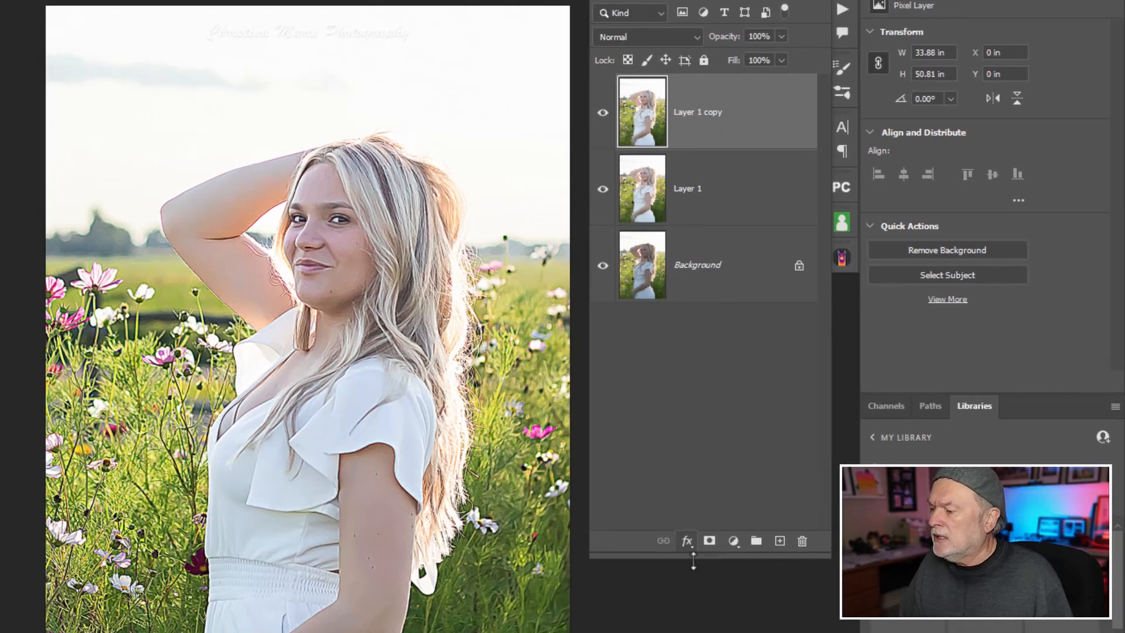
pyautogui.press('ctrl')
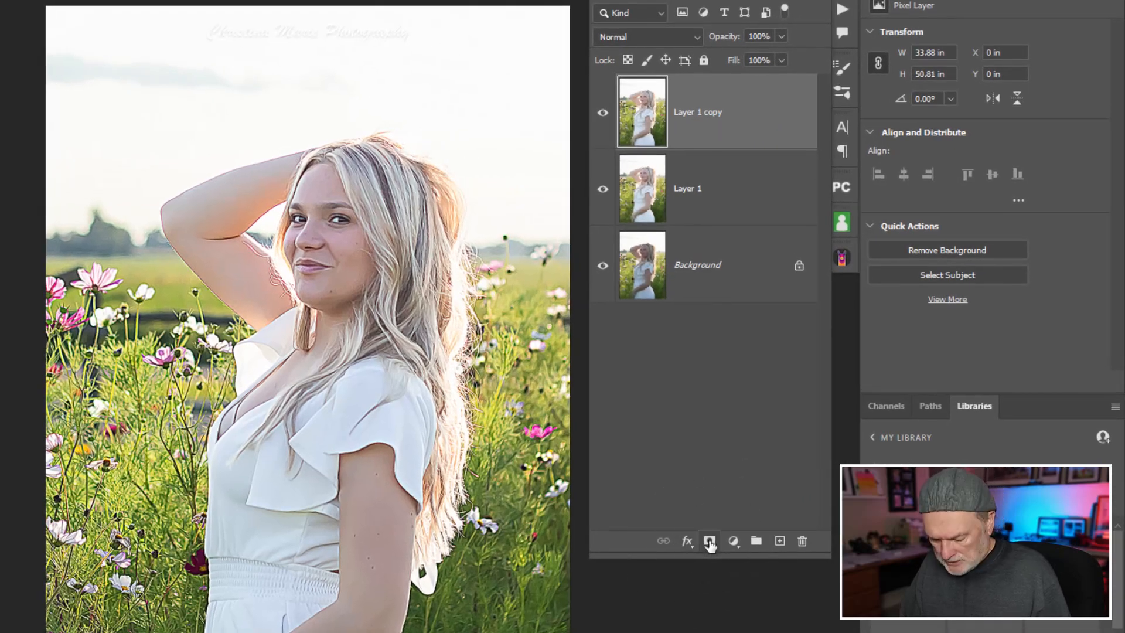
pyautogui.keyDown('alt'); pyautogui.click(710, 541); pyautogui.keyUp('alt')
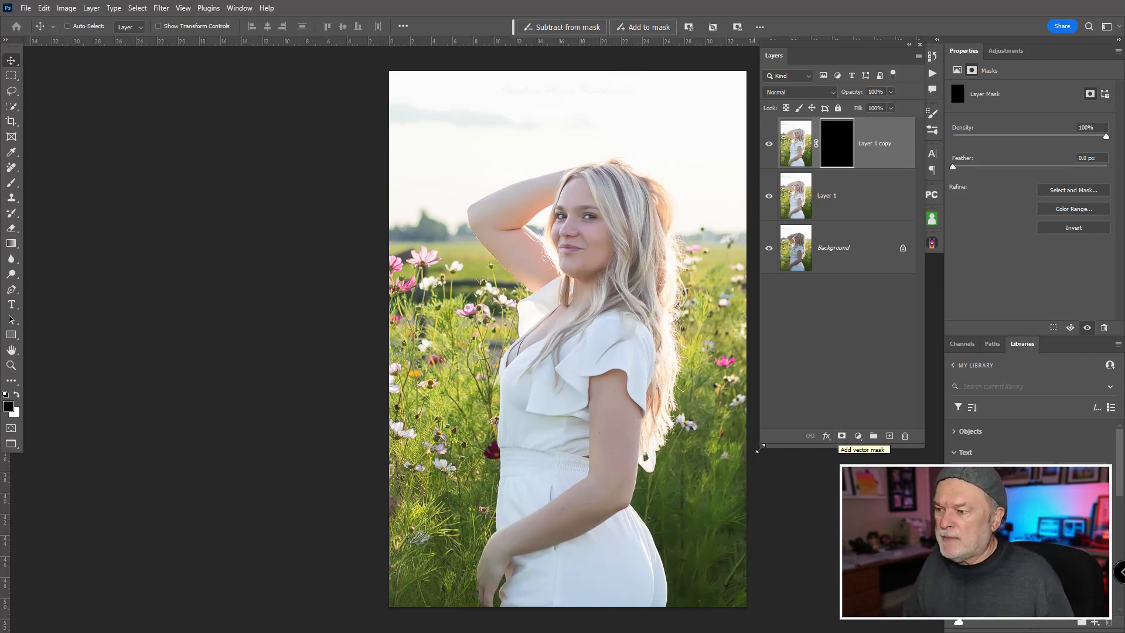
# Step: Paint white on the mask over the eyes and lips with a 60-pixel brush at 30% opacity to reveal the sharpening
pyautogui.press('b')
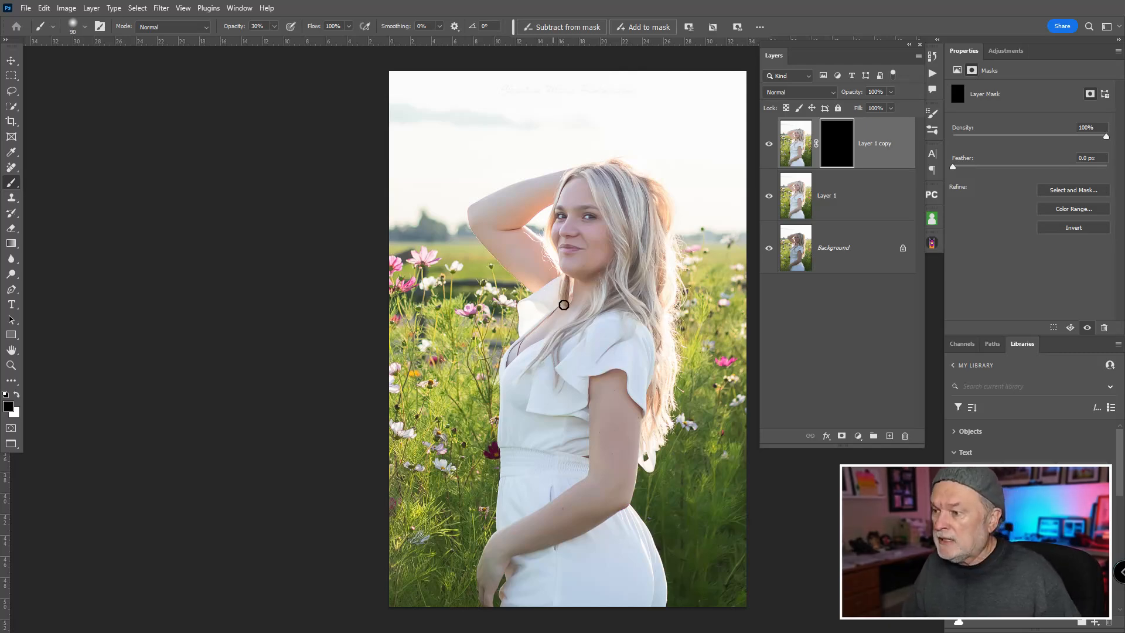
pyautogui.moveTo(574, 222); pyautogui.dragTo(579, 235)
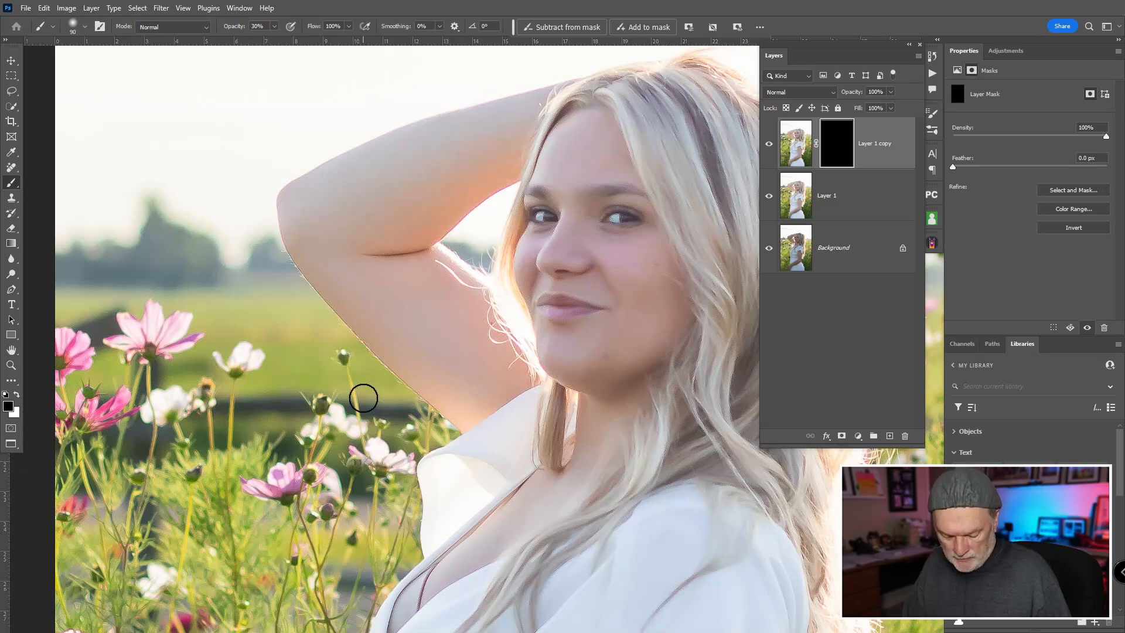
pyautogui.press('x')
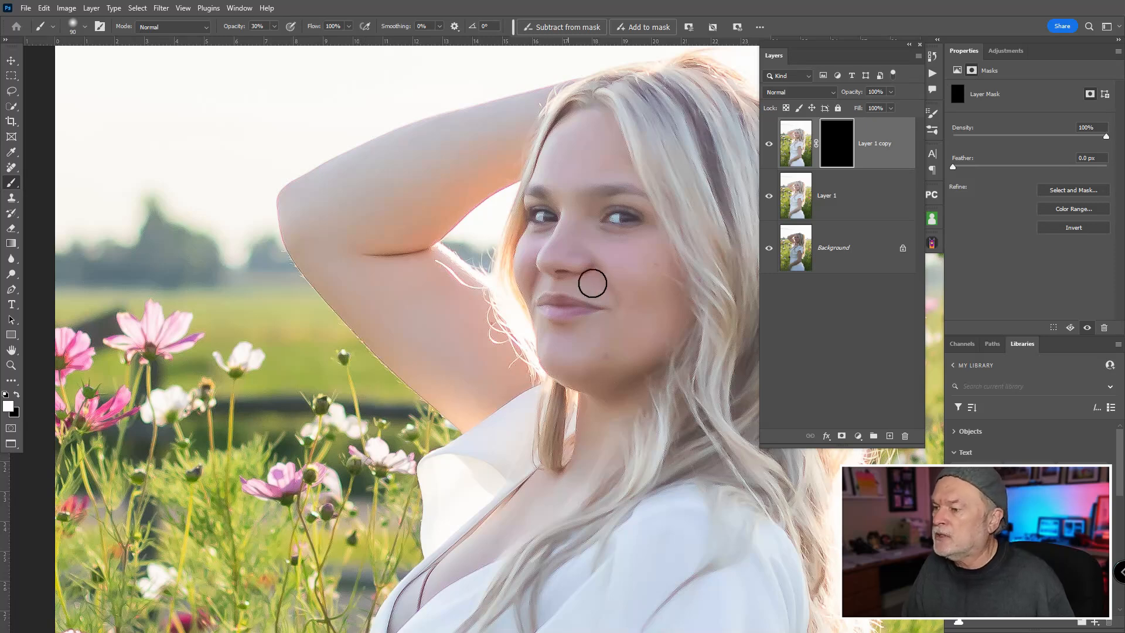
pyautogui.press('[')
pyautogui.press('[')
pyautogui.press('[')
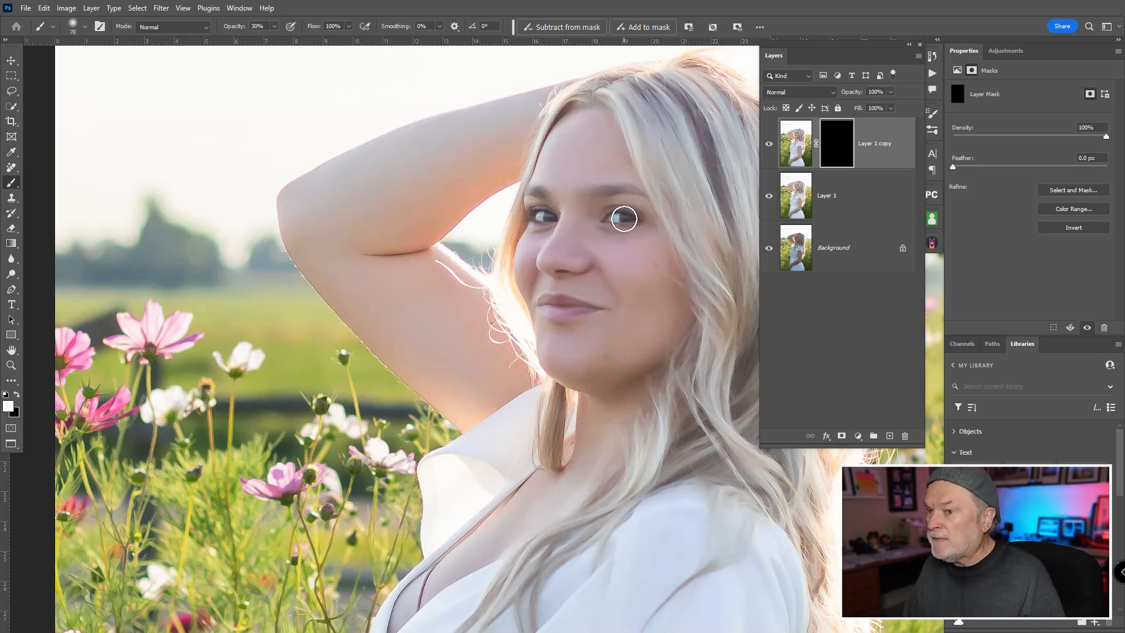
pyautogui.moveTo(635, 220); pyautogui.dragTo(539, 218)
pyautogui.moveTo(555, 312); pyautogui.dragTo(598, 297)
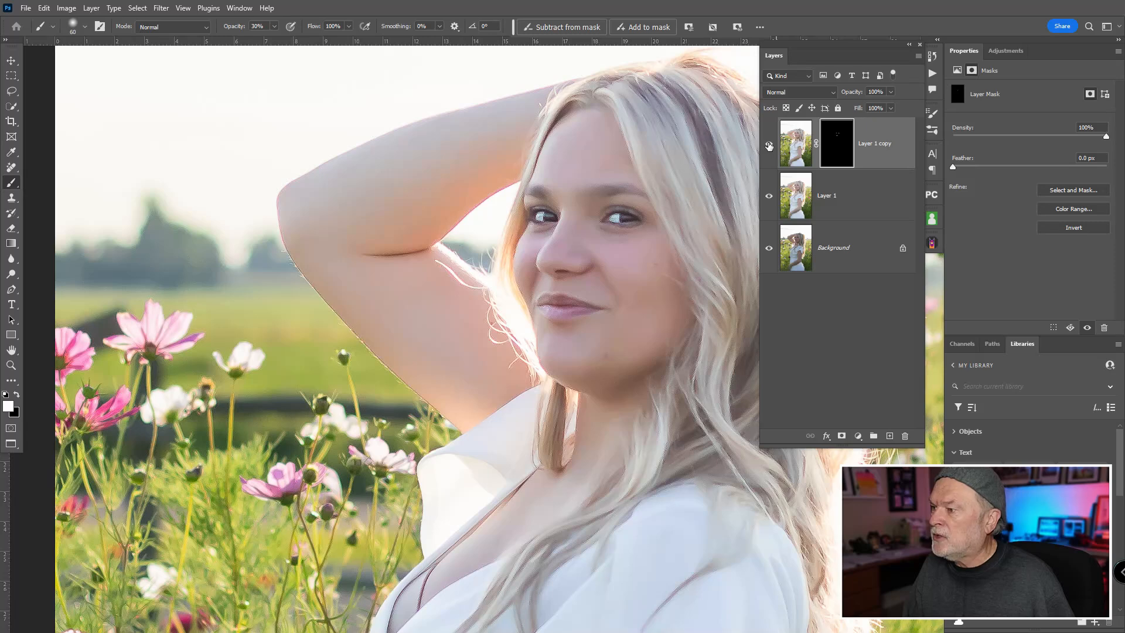
# Step: Temporarily disable the layer mask, then toggle the visibility of Layer 1 copy to compare the eyes and lips before and after sharpening
pyautogui.keyDown('shift'); pyautogui.click(834, 143); pyautogui.keyUp('shift')
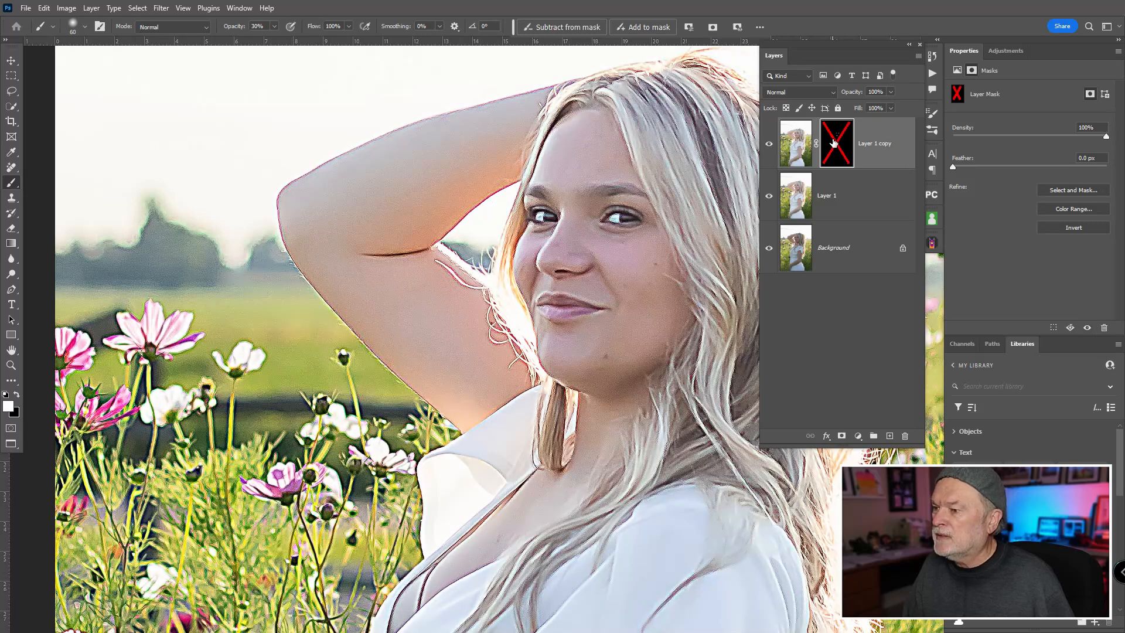
pyautogui.keyDown('shift'); pyautogui.click(833, 143); pyautogui.keyUp('shift')
pyautogui.click(769, 143)
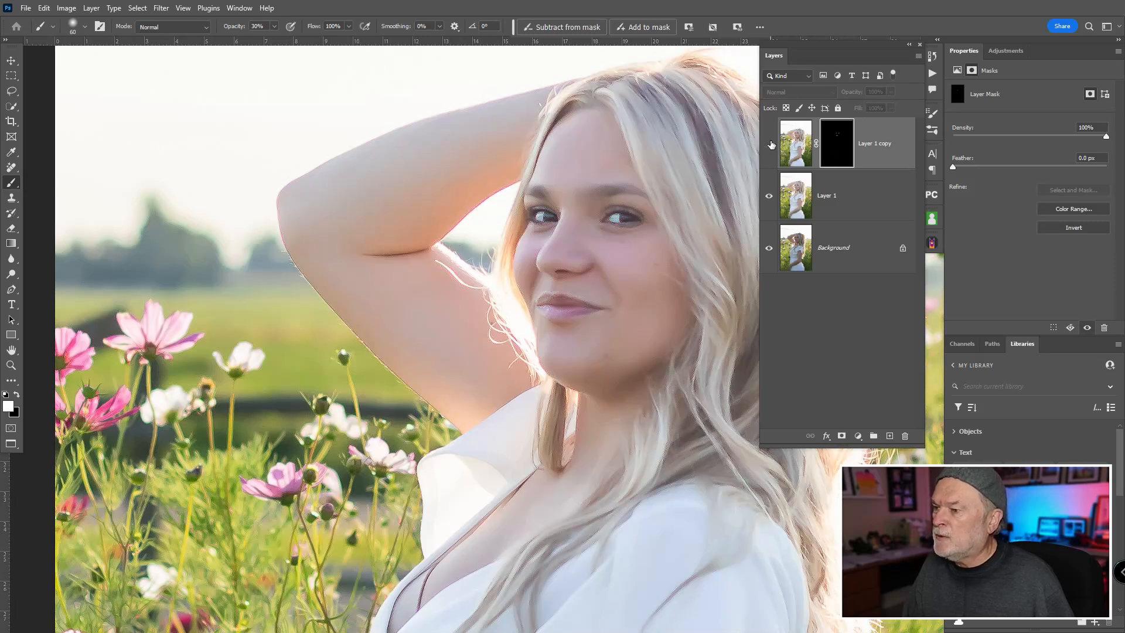
pyautogui.click(769, 144)
pyautogui.click(770, 143)
pyautogui.click(769, 144)
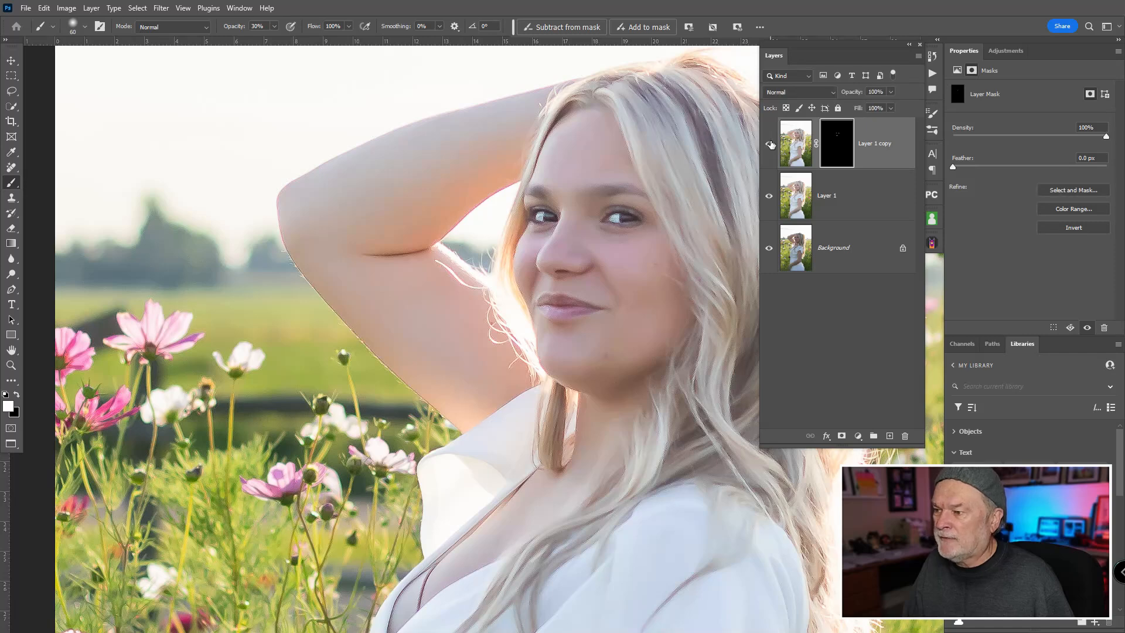
pyautogui.click(769, 144)
pyautogui.click(769, 144)
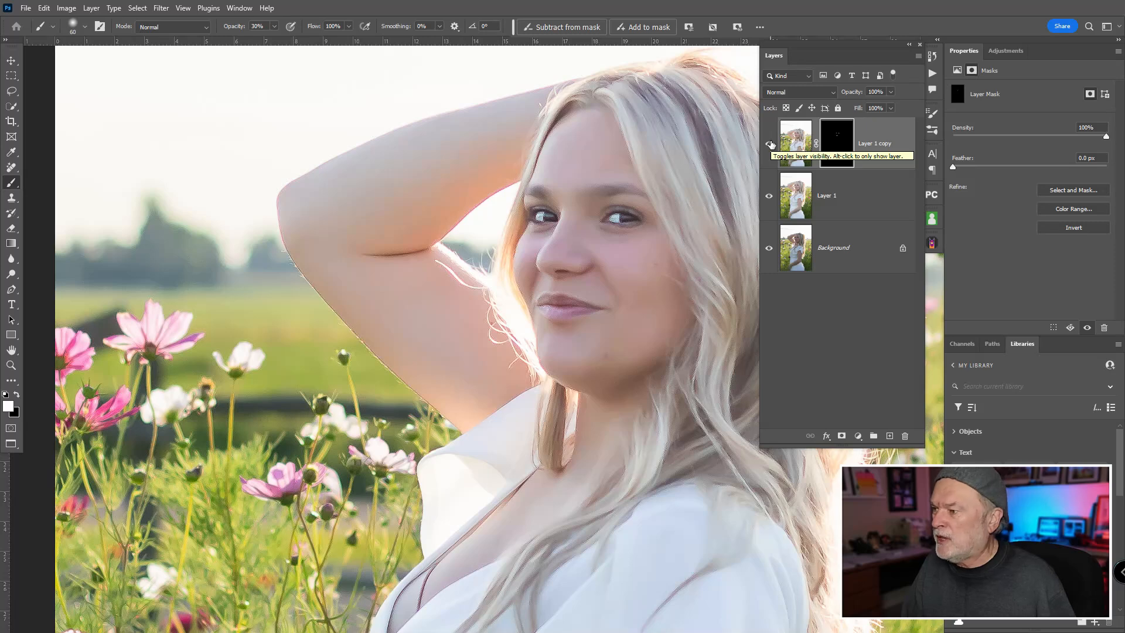
pyautogui.click(770, 144)
pyautogui.click(769, 143)
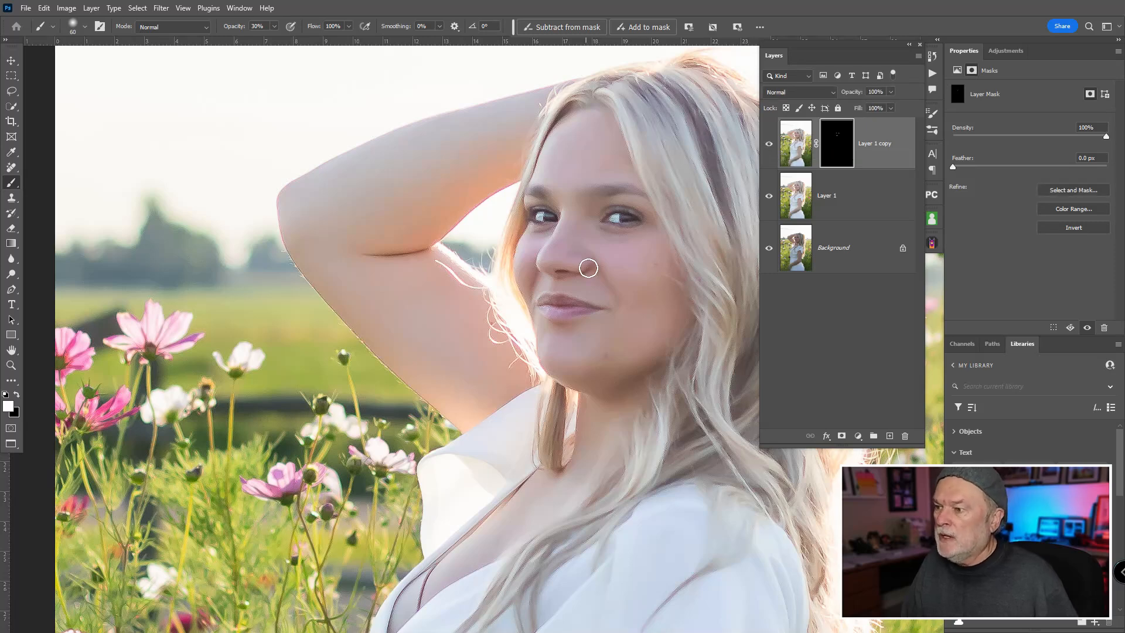
# Step: Paint white on the Layer 1 copy mask over the hair and upper dress with a 200-pixel brush at 80% opacity
pyautogui.scroll(-5, 658, 263)
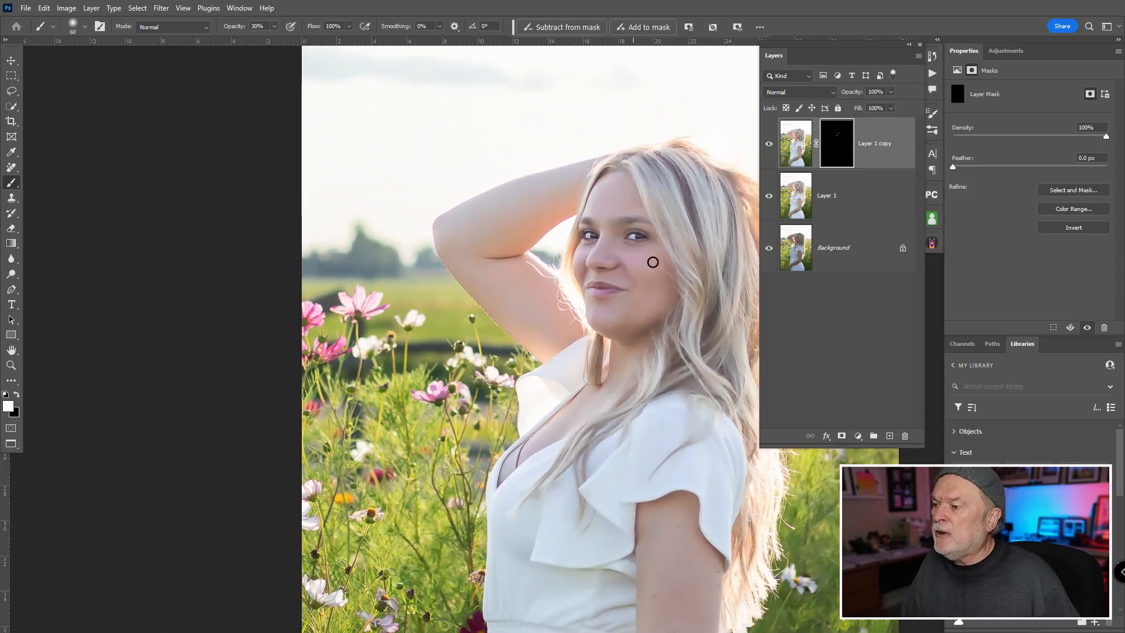
pyautogui.moveTo(622, 259); pyautogui.dragTo(555, 231)
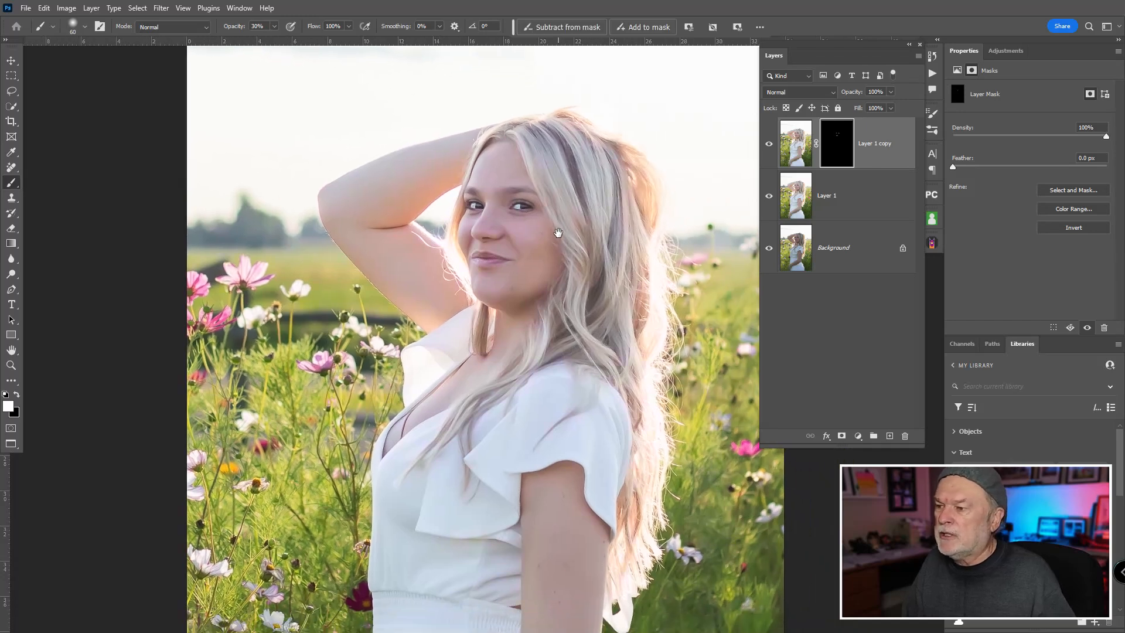
pyautogui.press(']')
pyautogui.press(']')
pyautogui.press(']')
pyautogui.press(']')
pyautogui.press(']')
pyautogui.press(']')
pyautogui.press(']')
pyautogui.press(']')
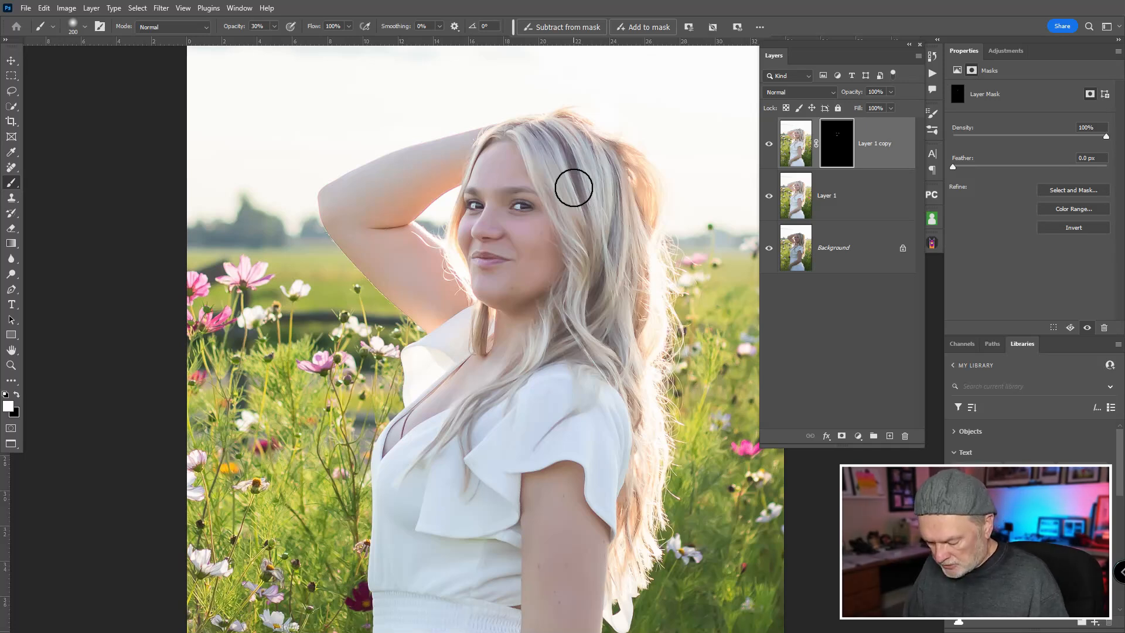
pyautogui.press('8')
pyautogui.moveTo(548, 147); pyautogui.dragTo(611, 301)
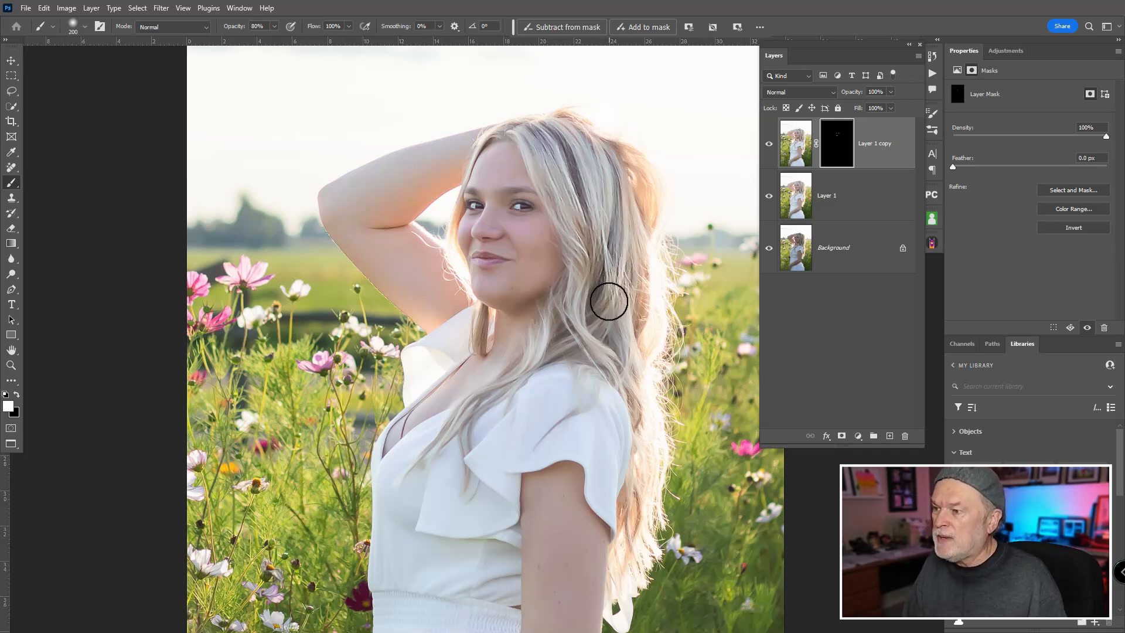
pyautogui.moveTo(603, 182)
pyautogui.mouseDown()
pyautogui.moveTo(623, 266)
pyautogui.moveTo(610, 312)
pyautogui.mouseUp()
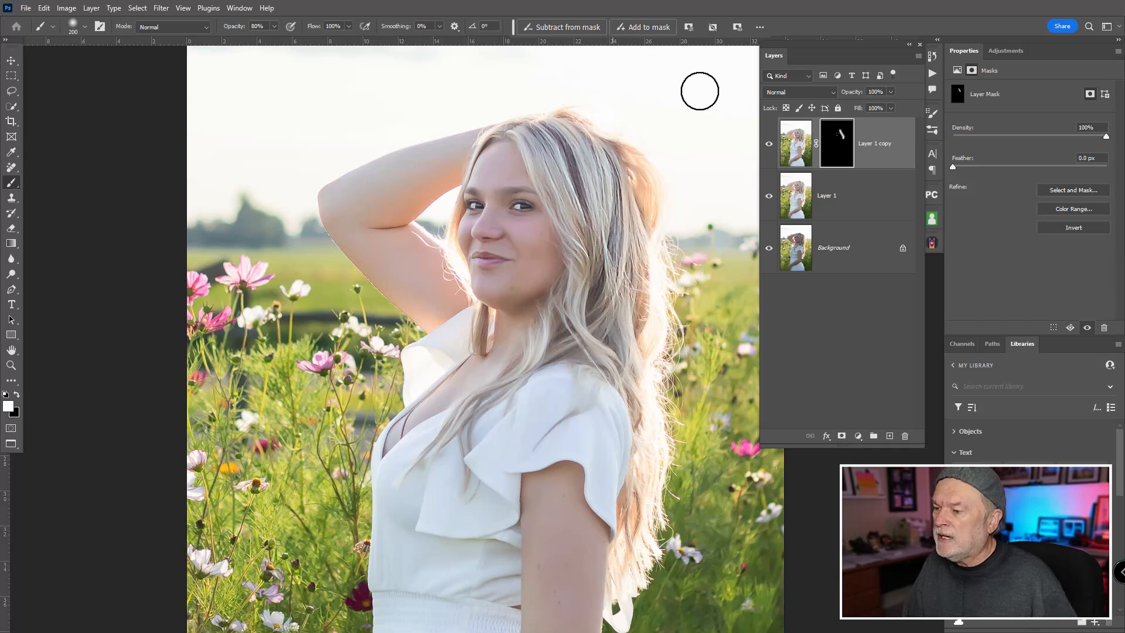
pyautogui.moveTo(626, 223)
pyautogui.mouseDown()
pyautogui.moveTo(648, 467)
pyautogui.moveTo(647, 438)
pyautogui.moveTo(627, 583)
pyautogui.moveTo(607, 412)
pyautogui.moveTo(613, 482)
pyautogui.moveTo(605, 426)
pyautogui.moveTo(543, 414)
pyautogui.moveTo(494, 460)
pyautogui.moveTo(552, 378)
pyautogui.moveTo(452, 429)
pyautogui.moveTo(401, 481)
pyautogui.moveTo(391, 460)
pyautogui.moveTo(393, 577)
pyautogui.moveTo(423, 501)
pyautogui.moveTo(423, 530)
pyautogui.moveTo(476, 524)
pyautogui.moveTo(470, 538)
pyautogui.moveTo(485, 522)
pyautogui.moveTo(500, 549)
pyautogui.moveTo(493, 556)
pyautogui.moveTo(514, 418)
pyautogui.moveTo(486, 431)
pyautogui.moveTo(442, 361)
pyautogui.moveTo(473, 323)
pyautogui.moveTo(418, 369)
pyautogui.moveTo(469, 330)
pyautogui.moveTo(440, 353)
pyautogui.moveTo(490, 374)
pyautogui.mouseUp()
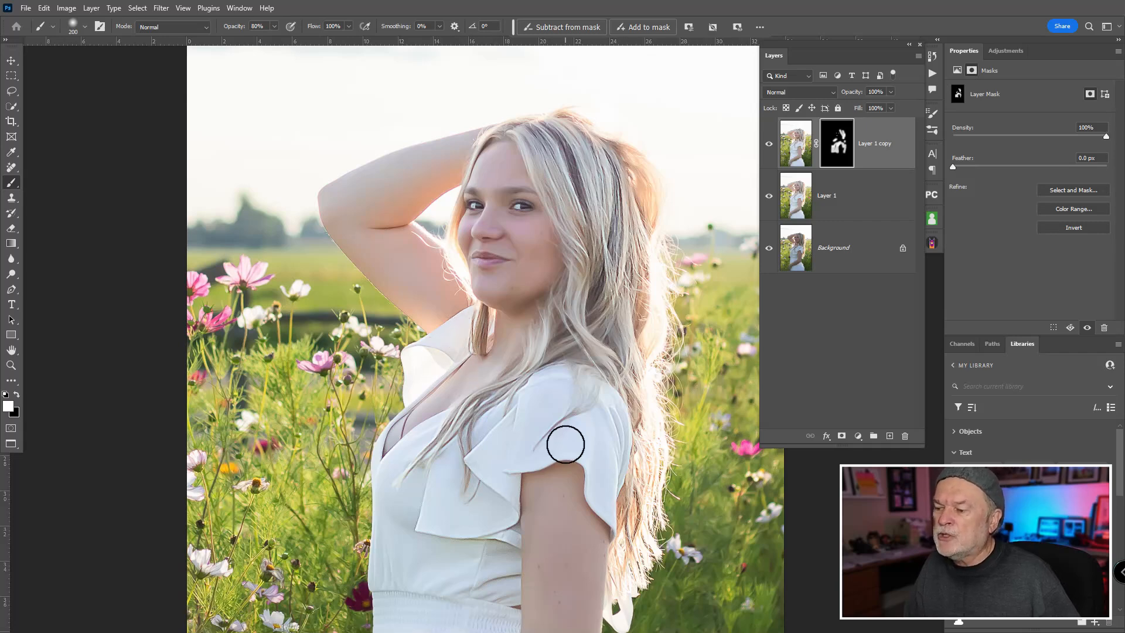
# Step: Paint white on the mask over the waistband and lower part of the dress with a 300-pixel brush at 80% opacity
pyautogui.moveTo(571, 447); pyautogui.dragTo(511, 112)
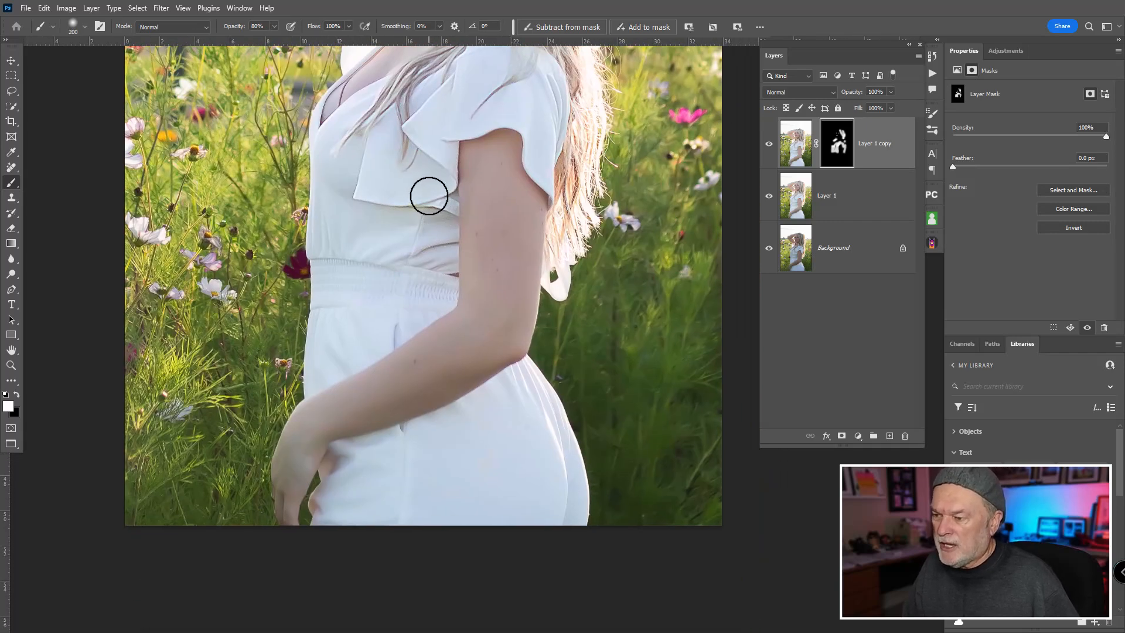
pyautogui.press(']')
pyautogui.press(']')
pyautogui.press(']')
pyautogui.press('[')
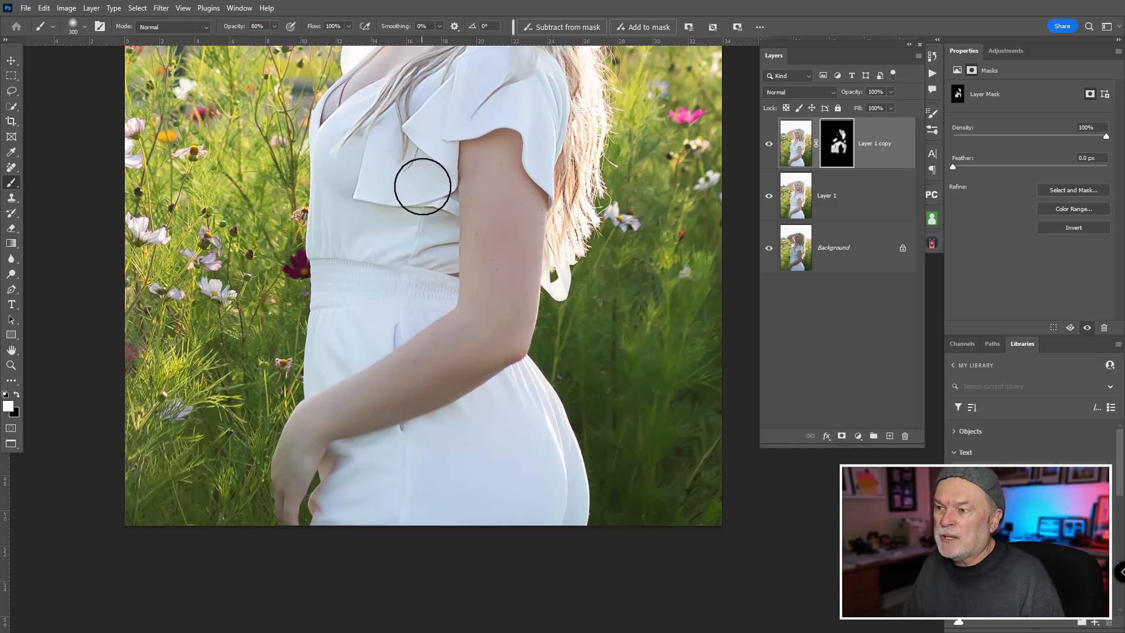
pyautogui.rightClick(270, 115)
pyautogui.click(486, 91)
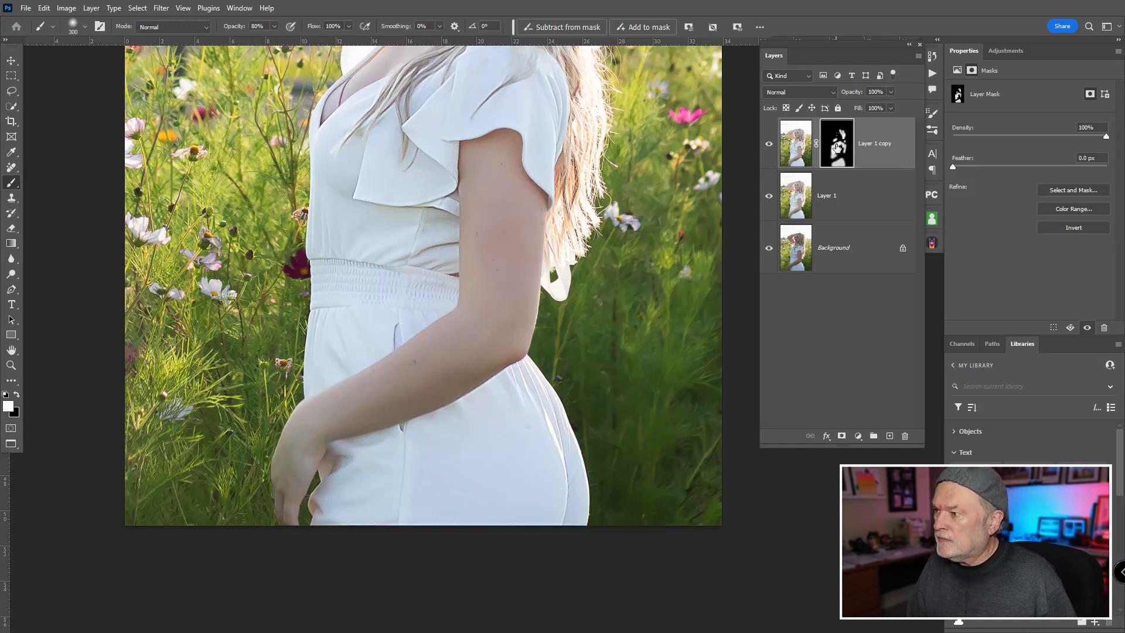
# Step: Disable and re-enable the Layer 1 copy mask to compare full sharpening with masked sharpening on the dress
pyautogui.keyDown('shift'); pyautogui.click(838, 148); pyautogui.keyUp('shift')
pyautogui.keyDown('shift'); pyautogui.click(838, 148); pyautogui.keyUp('shift')
pyautogui.keyDown('shift'); pyautogui.click(838, 147); pyautogui.keyUp('shift')
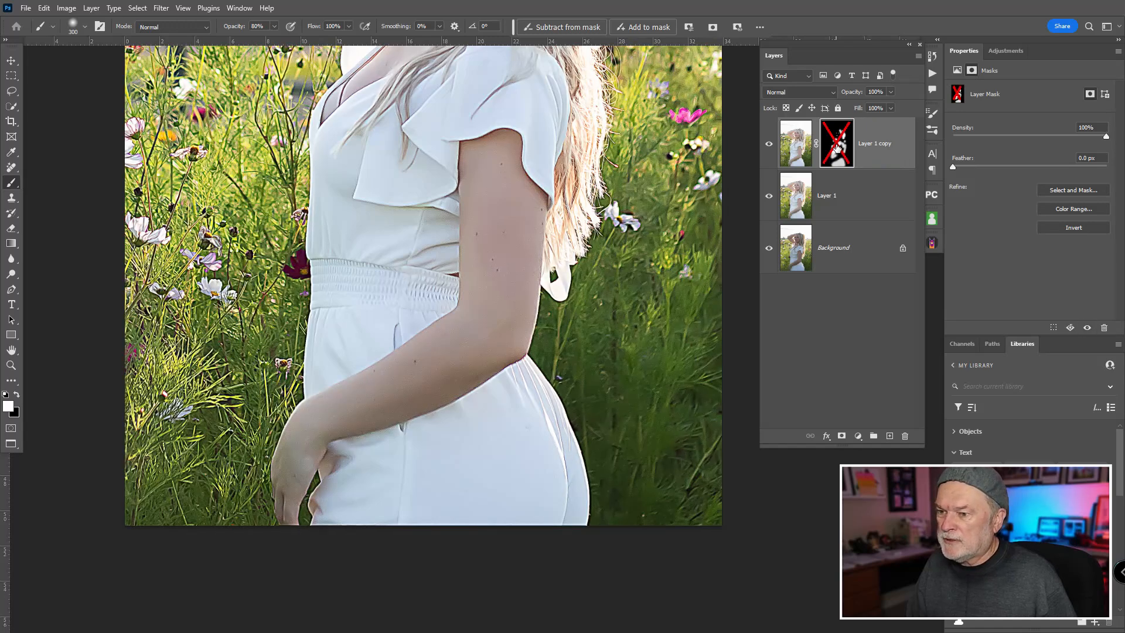
pyautogui.keyDown('shift'); pyautogui.click(838, 148); pyautogui.keyUp('shift')
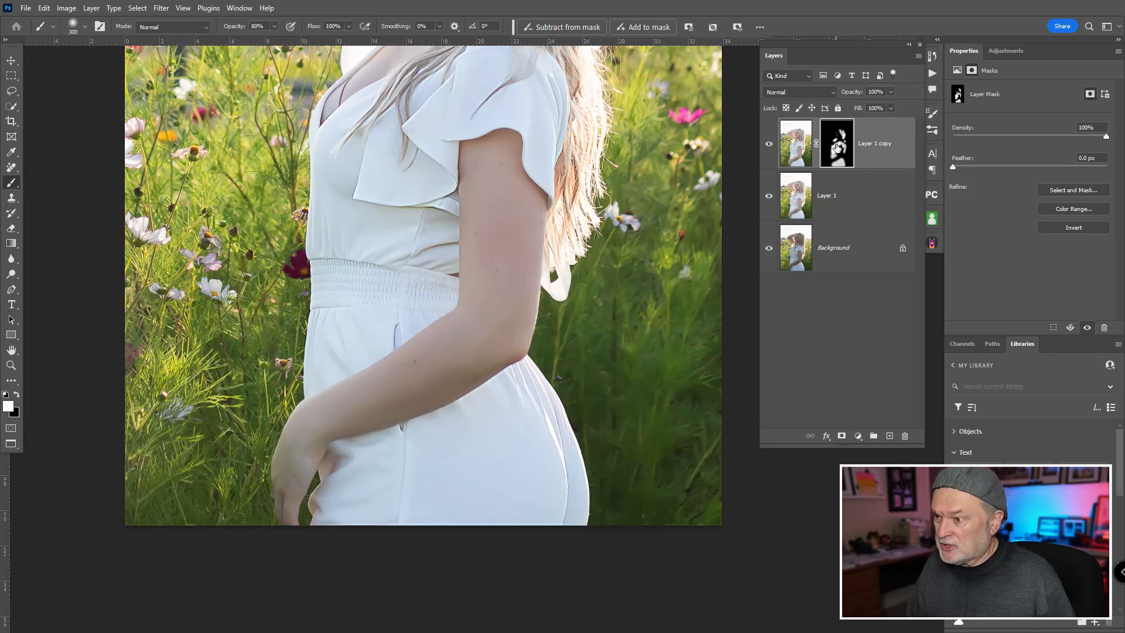
# Step: Toggle the visibility of Layer 1 copy to compare the dress, hair and face with and without the masked sharpening
pyautogui.click(770, 145)
pyautogui.click(771, 145)
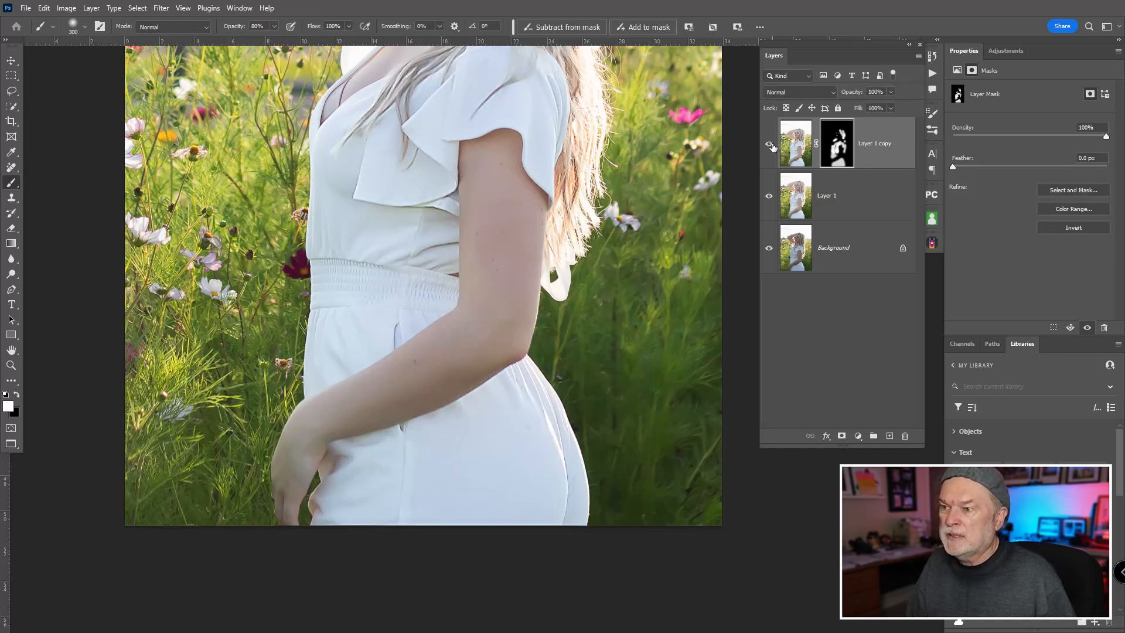
pyautogui.click(772, 145)
pyautogui.click(771, 145)
pyautogui.moveTo(522, 120); pyautogui.dragTo(564, 427)
pyautogui.click(769, 145)
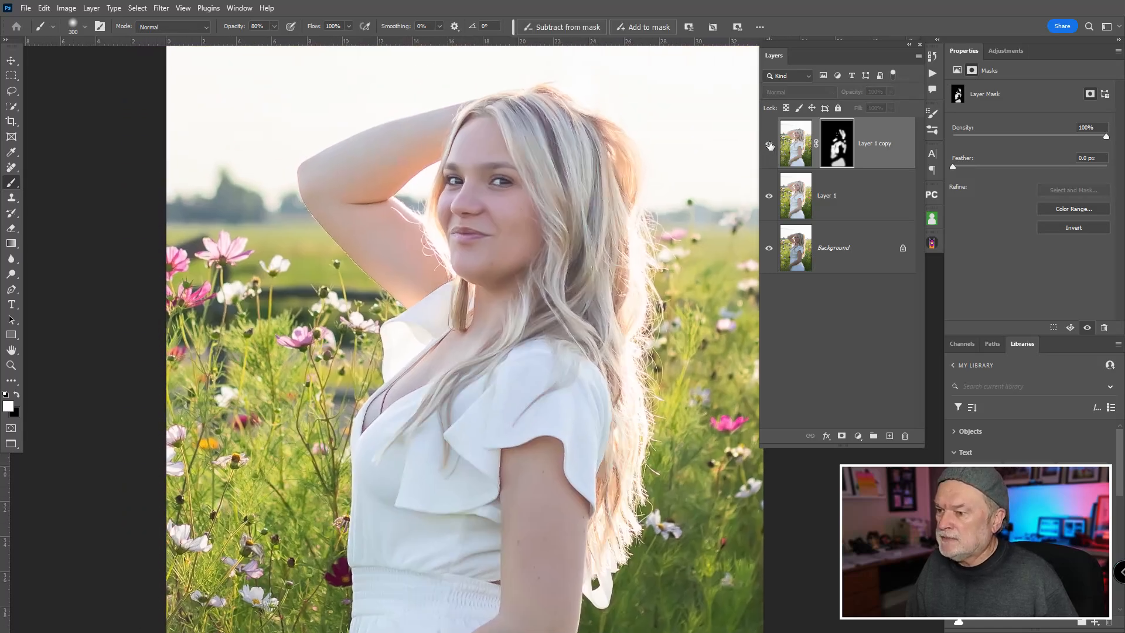
pyautogui.click(770, 146)
pyautogui.click(770, 145)
pyautogui.click(770, 146)
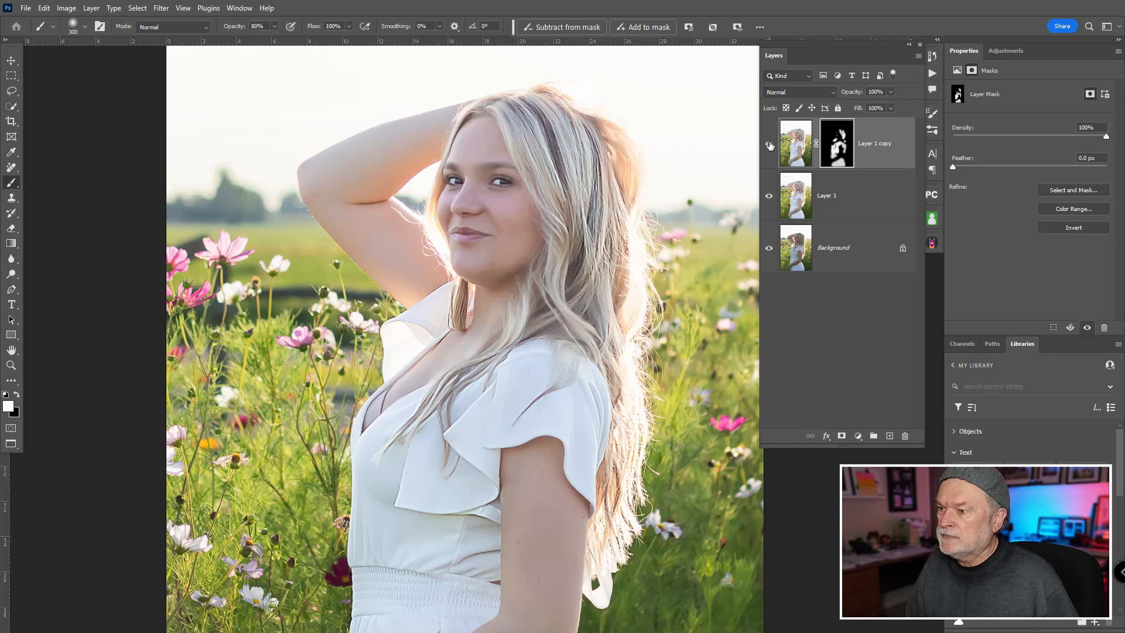
# Step: Stamp all visible layers into a new layer above Layer 1 copy and load the saved Subject channel as a new selection
pyautogui.click(797, 160)
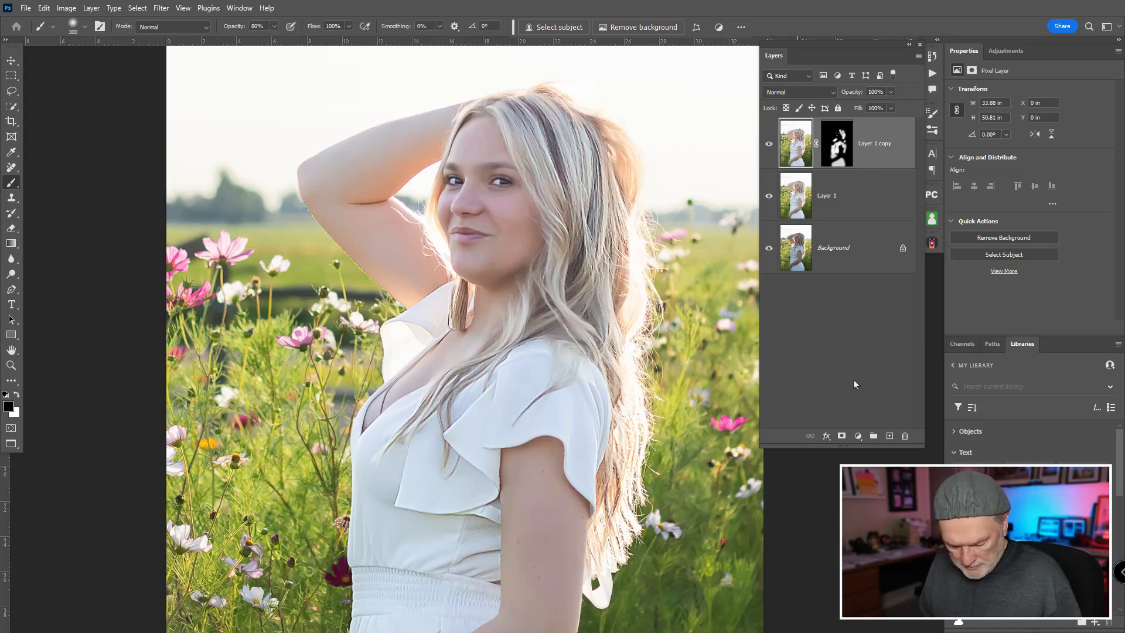
pyautogui.hotkey('ctrl', 'alt', 'shift', 'e')
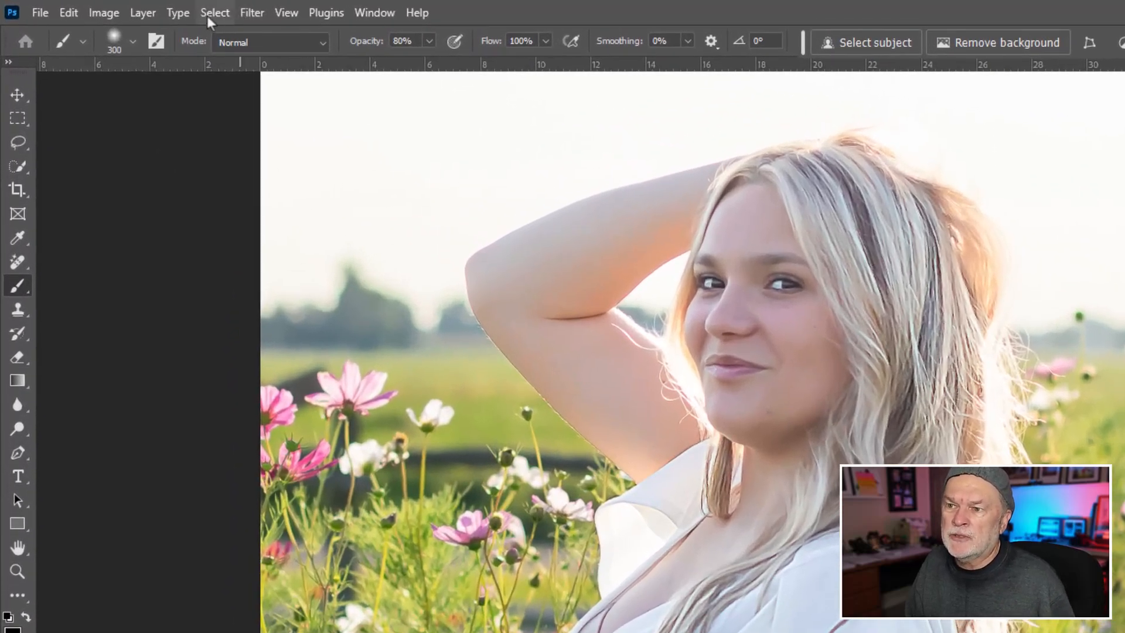
pyautogui.click(207, 15)
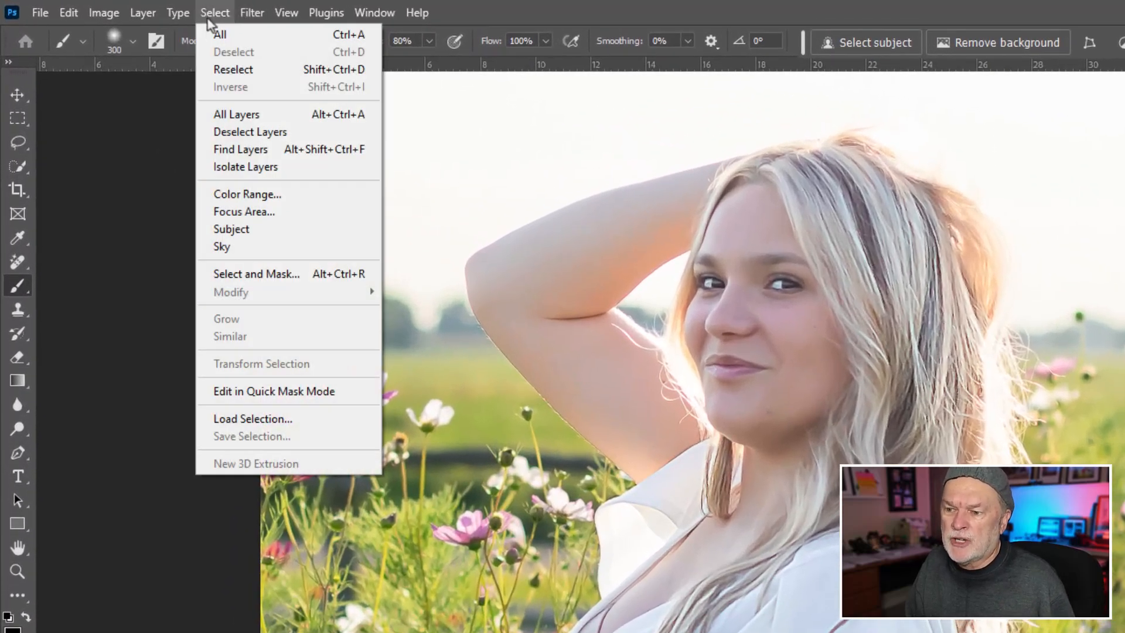
pyautogui.click(275, 418)
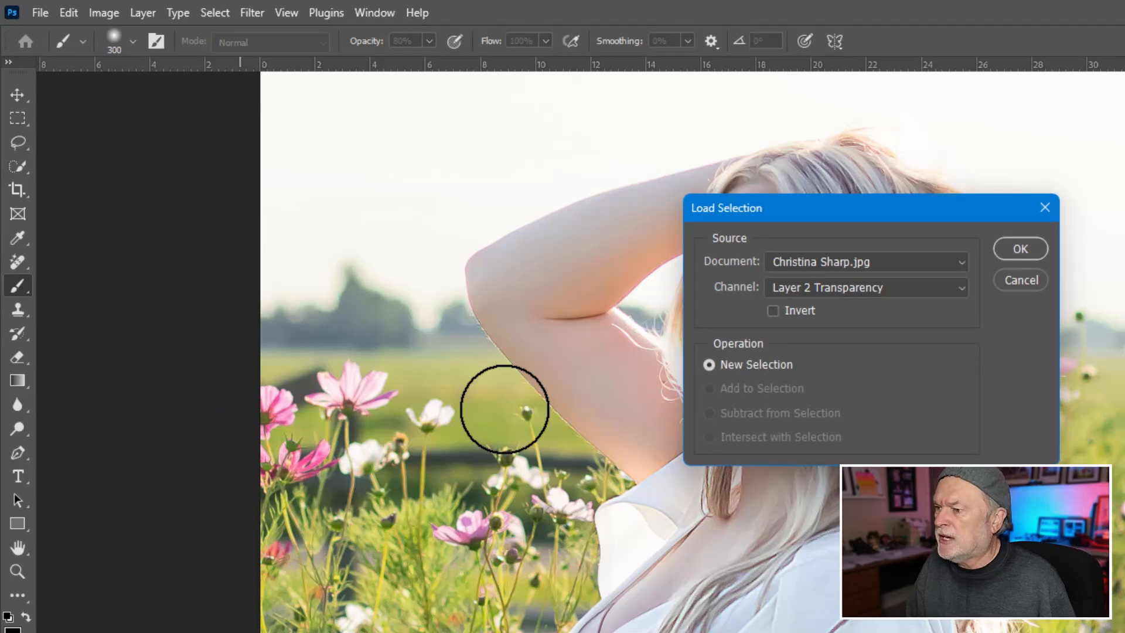
pyautogui.click(846, 287)
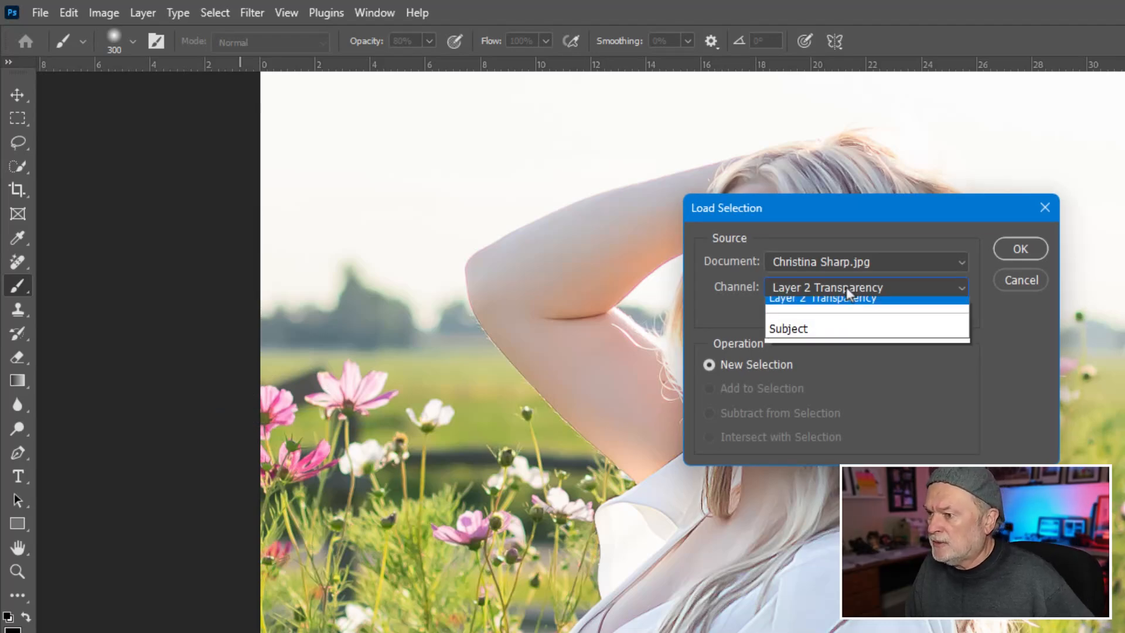
pyautogui.click(818, 332)
pyautogui.click(1020, 249)
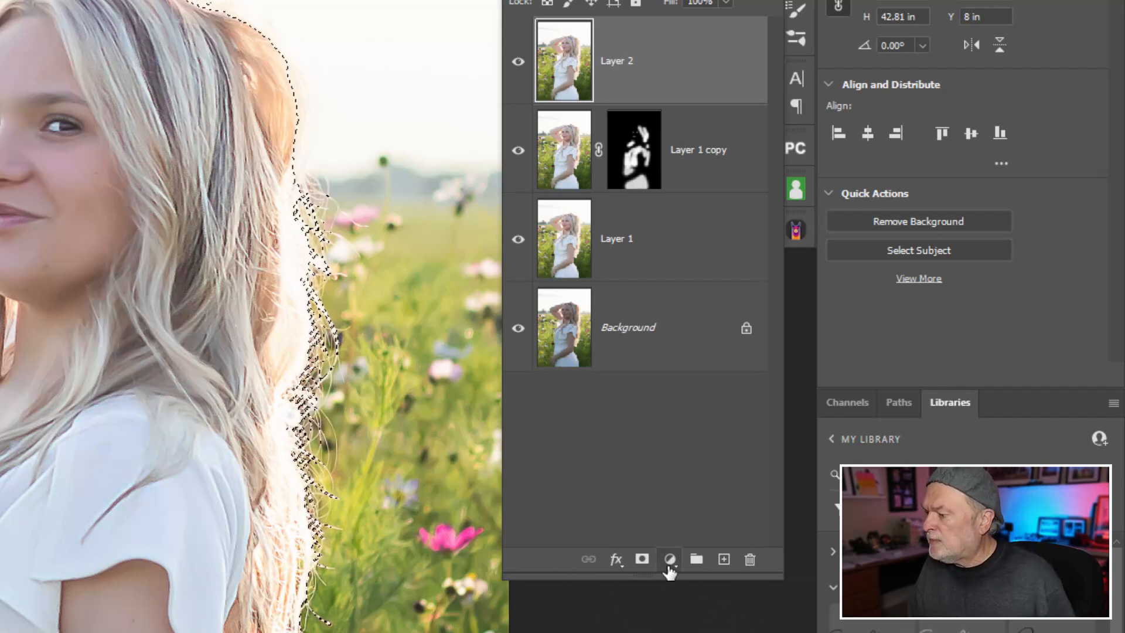
# Step: Add a Brightness/Contrast adjustment layer masked to the subject, with Brightness 1 and Contrast 68
pyautogui.click(669, 569)
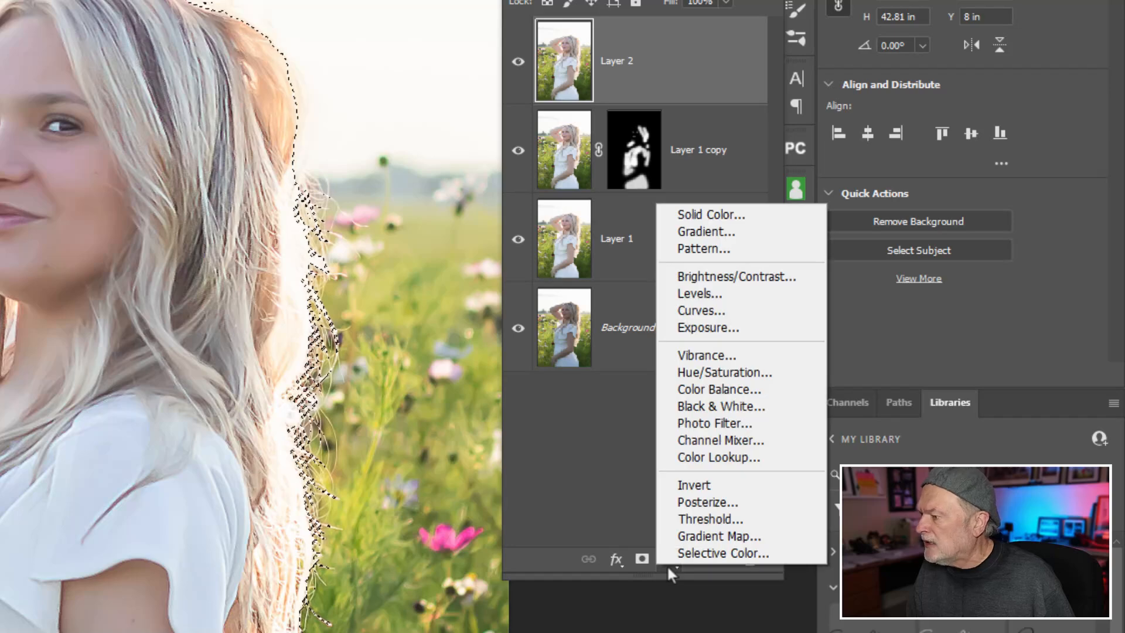
pyautogui.click(732, 276)
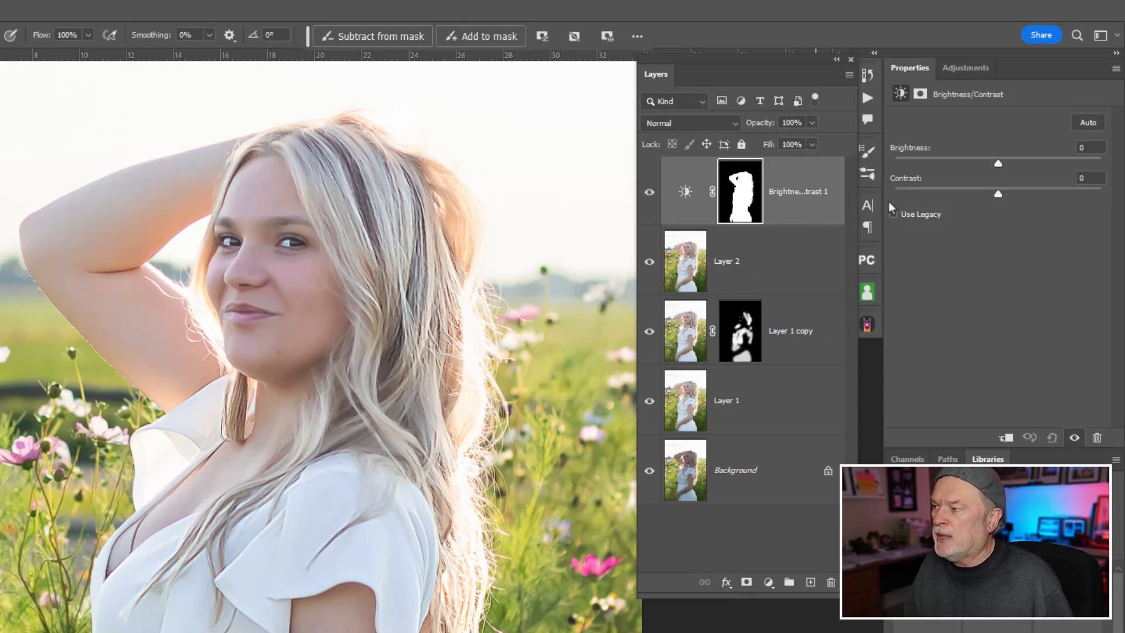
pyautogui.moveTo(1000, 196); pyautogui.dragTo(1092, 193)
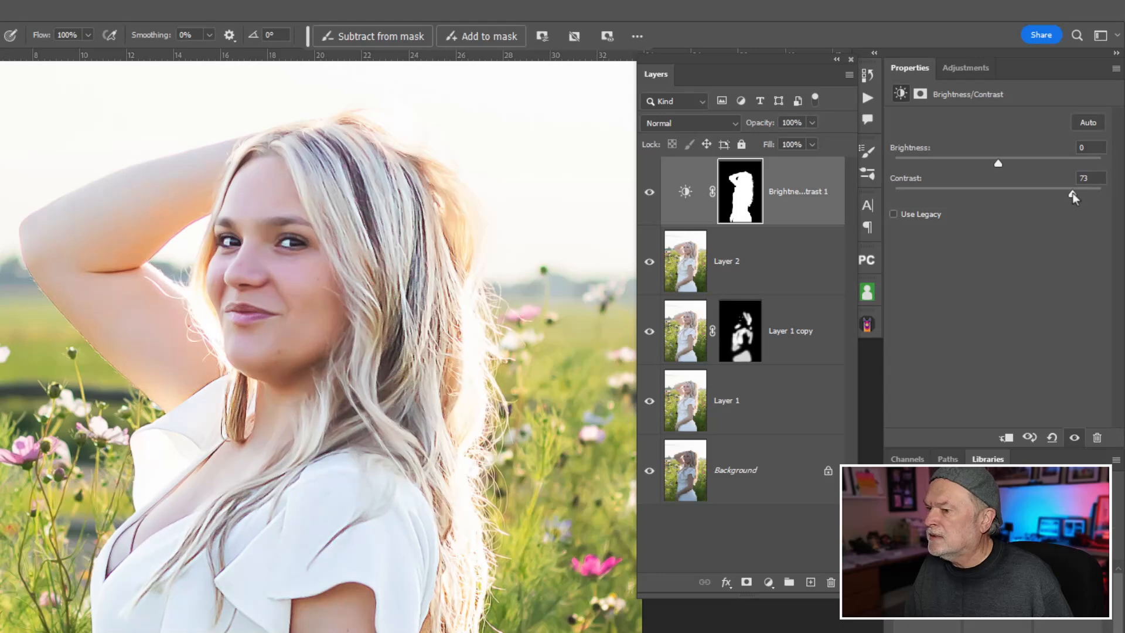
pyautogui.moveTo(991, 158)
pyautogui.mouseDown()
pyautogui.moveTo(1039, 161)
pyautogui.moveTo(940, 167)
pyautogui.moveTo(1046, 158)
pyautogui.moveTo(998, 163)
pyautogui.mouseUp()
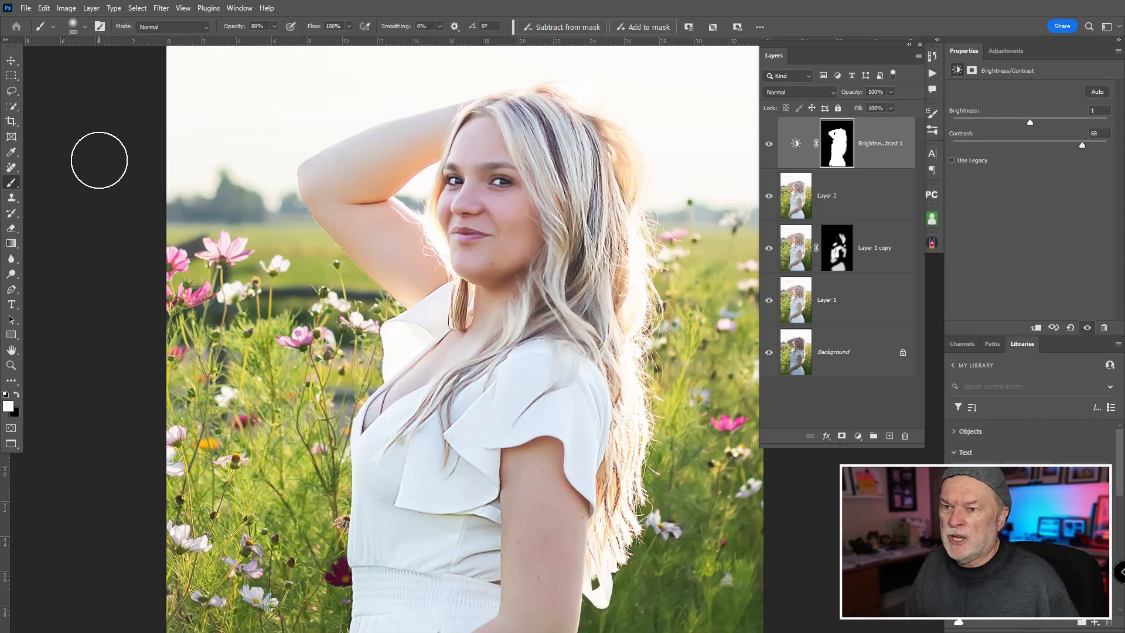
pyautogui.click(798, 147)
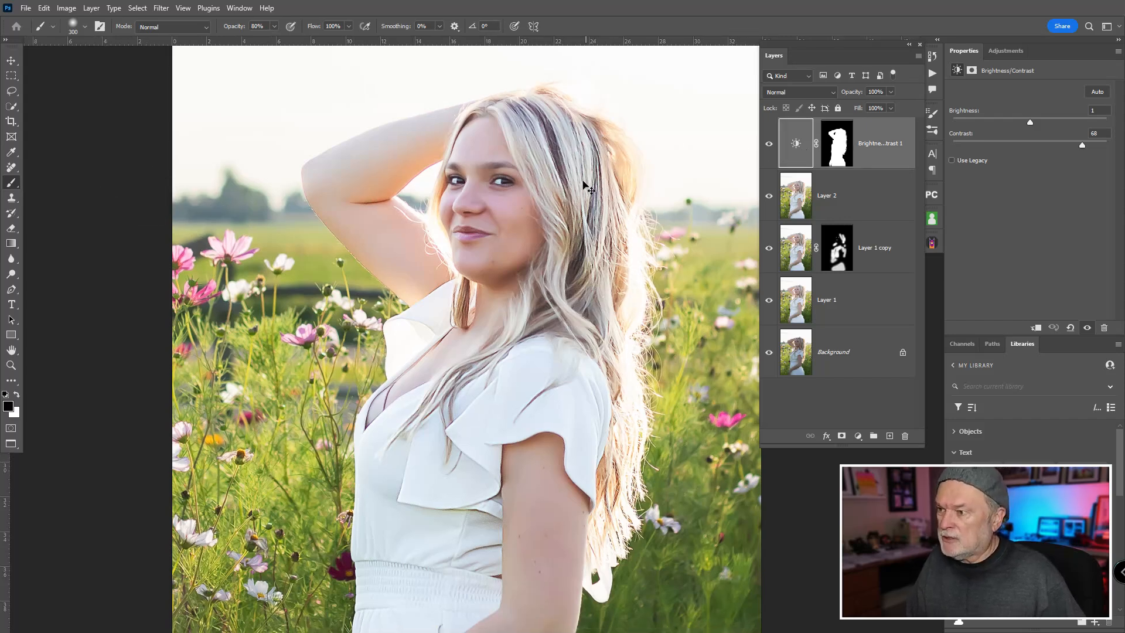
# Step: Show only the Background layer, then restore all layers, to compare the whole portrait before and after the edits
pyautogui.hotkey('ctrl', '-')
pyautogui.moveTo(563, 204); pyautogui.dragTo(542, 214)
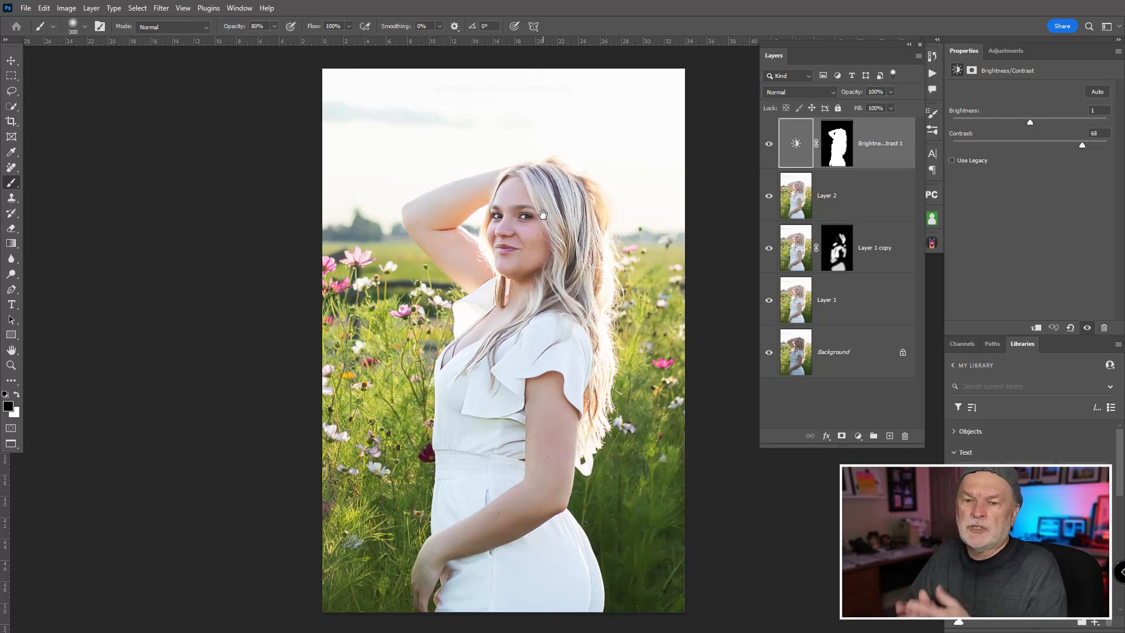
pyautogui.keyDown('alt'); pyautogui.click(769, 353); pyautogui.keyUp('alt')
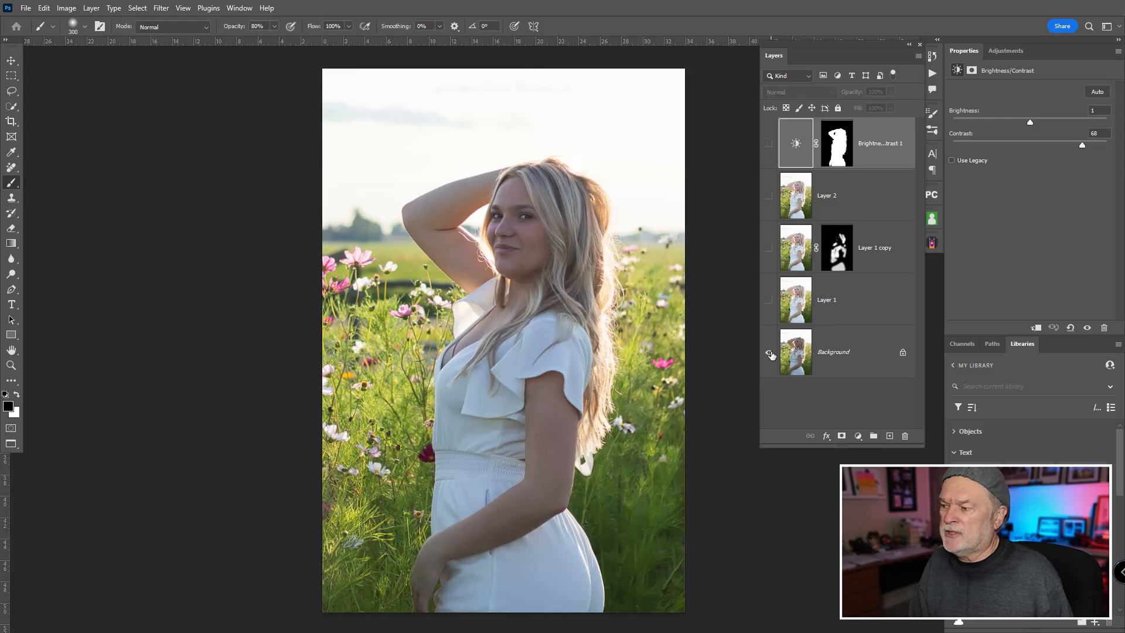
pyautogui.keyDown('alt'); pyautogui.click(770, 353); pyautogui.keyUp('alt')
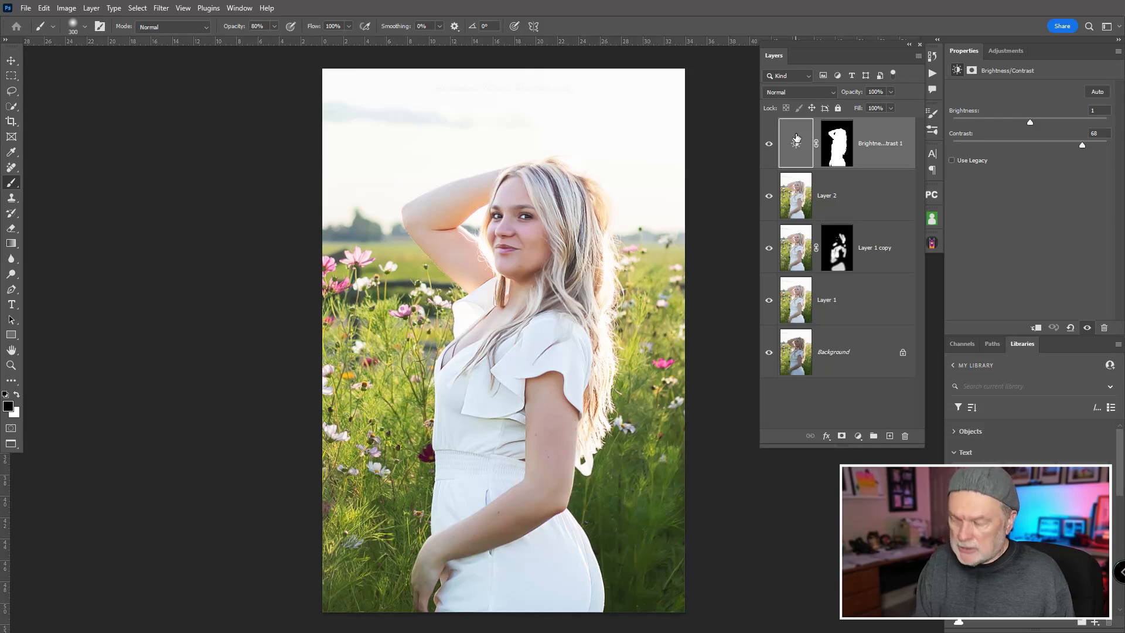
# Step: Stamp all visible layers into a new layer above the Brightness/Contrast adjustment and open Sky Replacement on it
pyautogui.hotkey('ctrl', 'shift', 'alt', 'e')
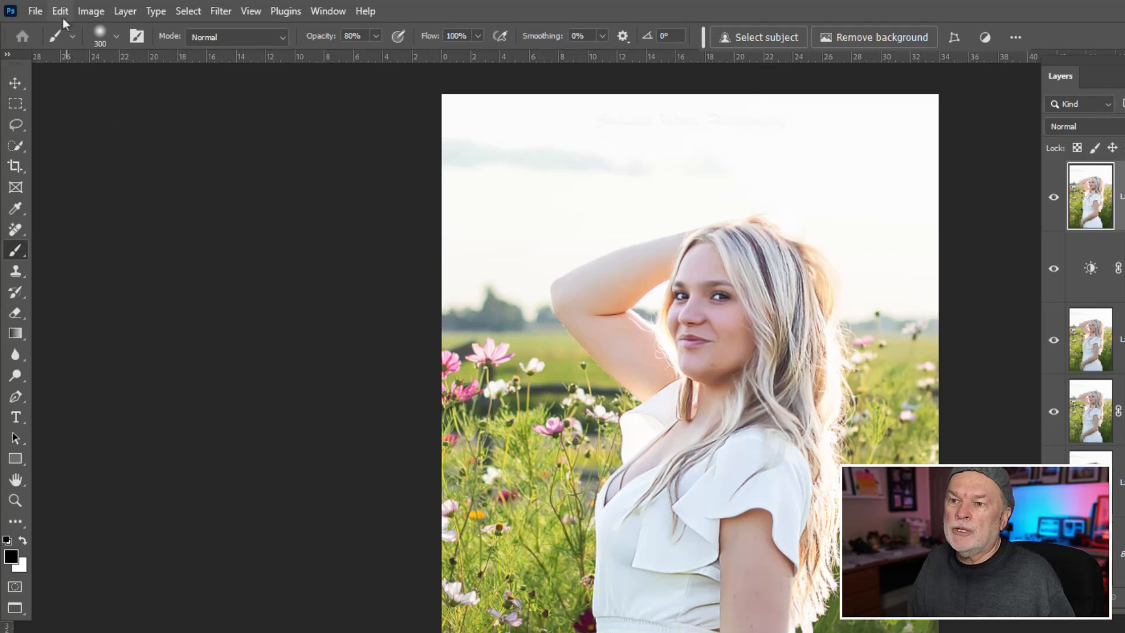
pyautogui.click(61, 12)
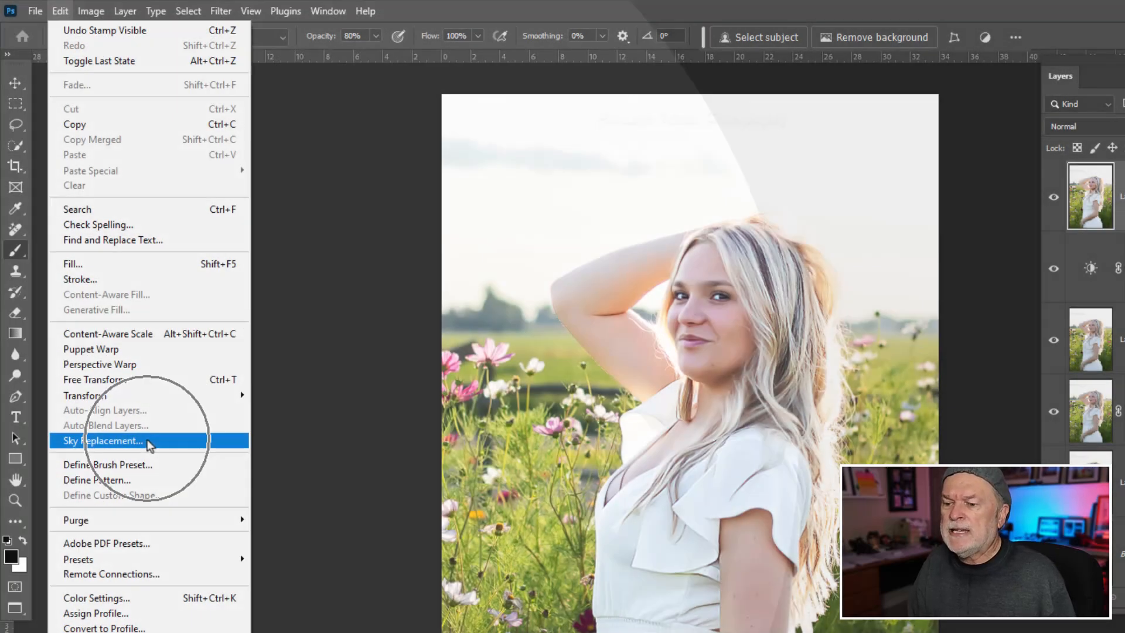
pyautogui.click(147, 440)
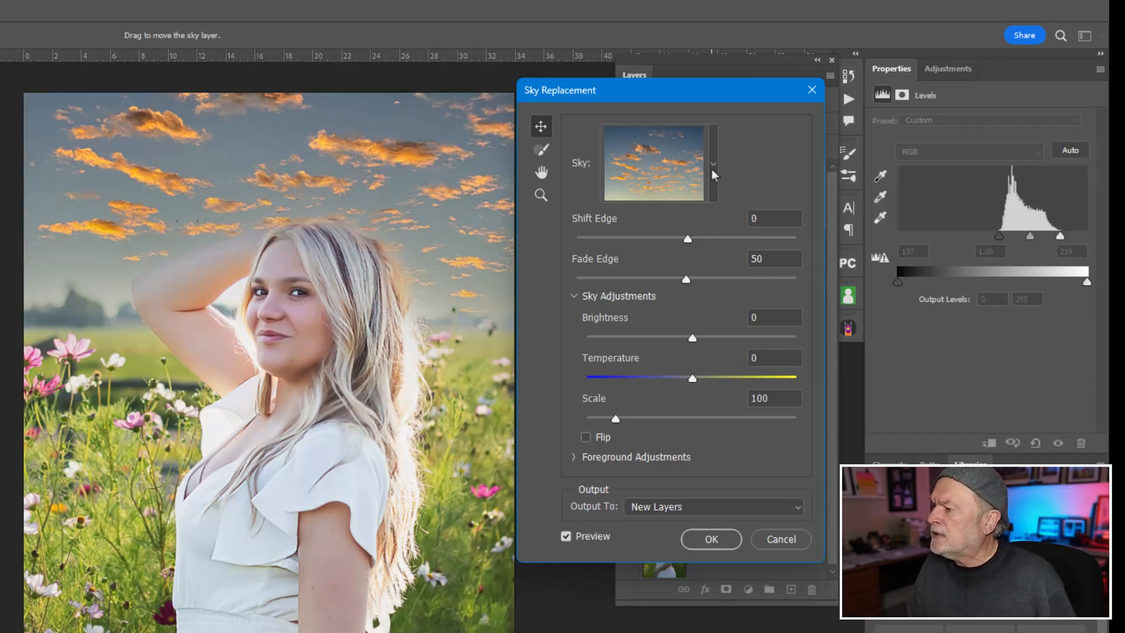
# Step: Open the sky presets and review the Get More Skies options for importing images and presets without choosing one
pyautogui.click(713, 168)
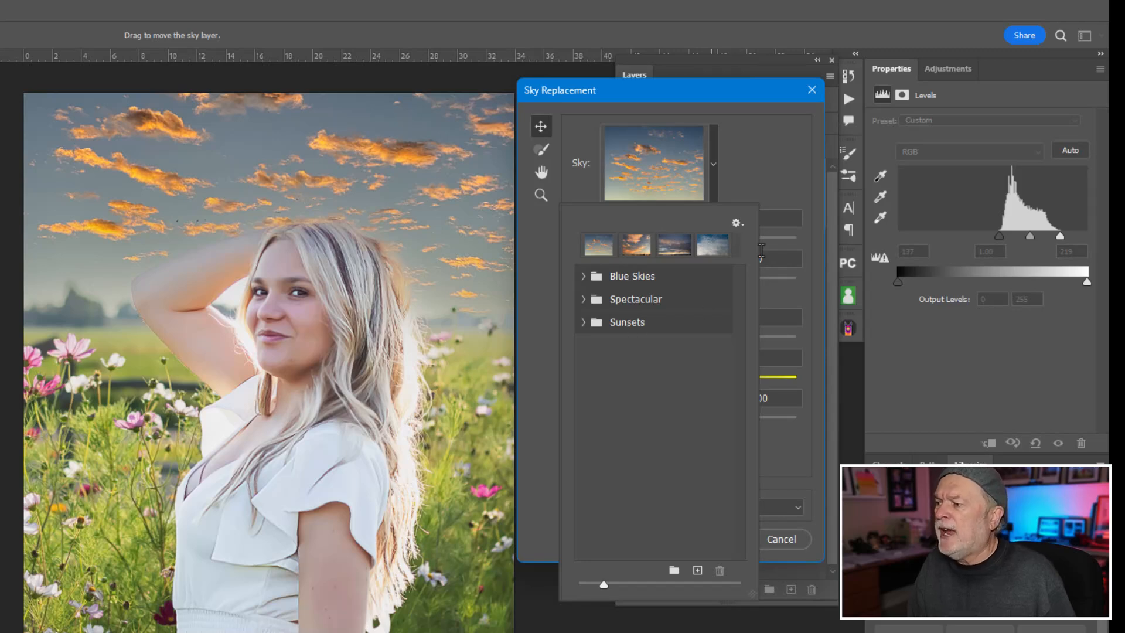
pyautogui.click(737, 223)
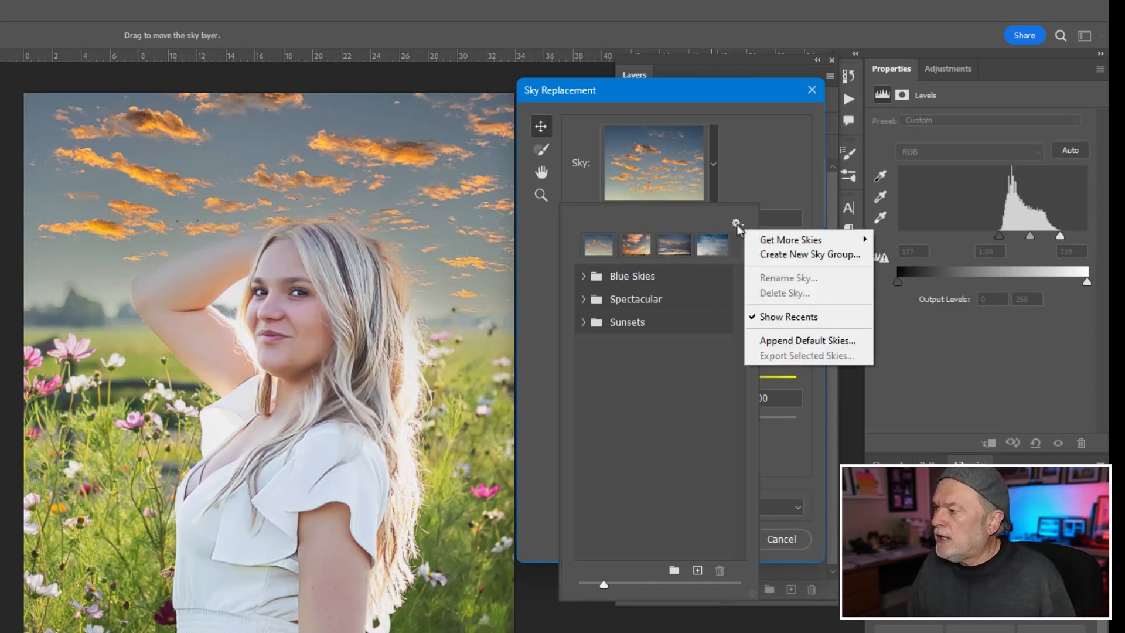
pyautogui.moveTo(820, 240)
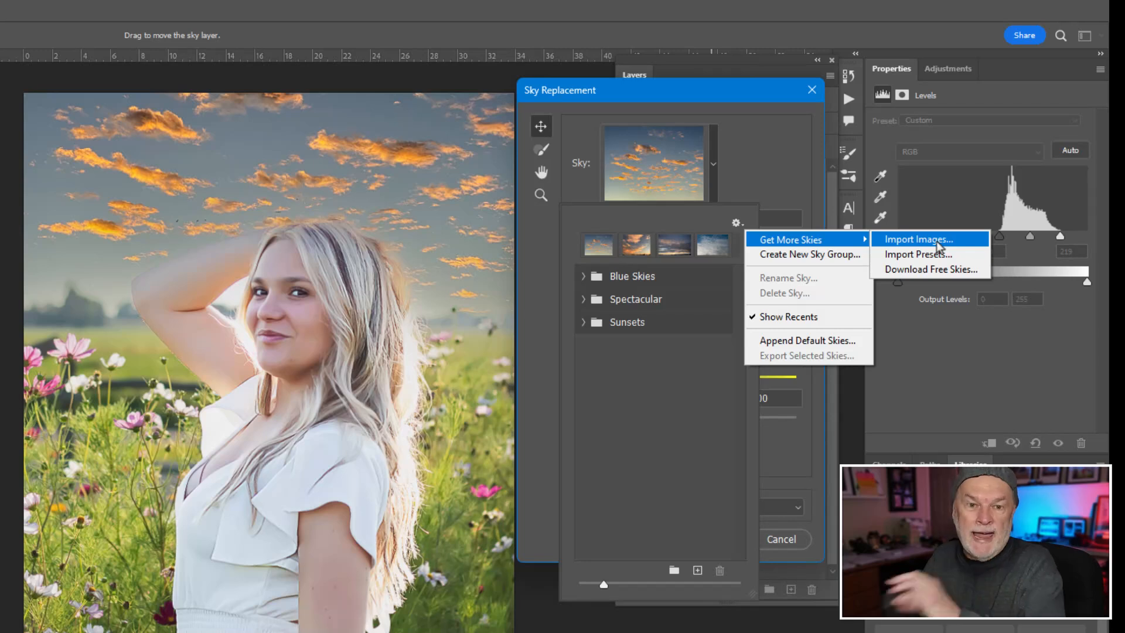
pyautogui.click(578, 223)
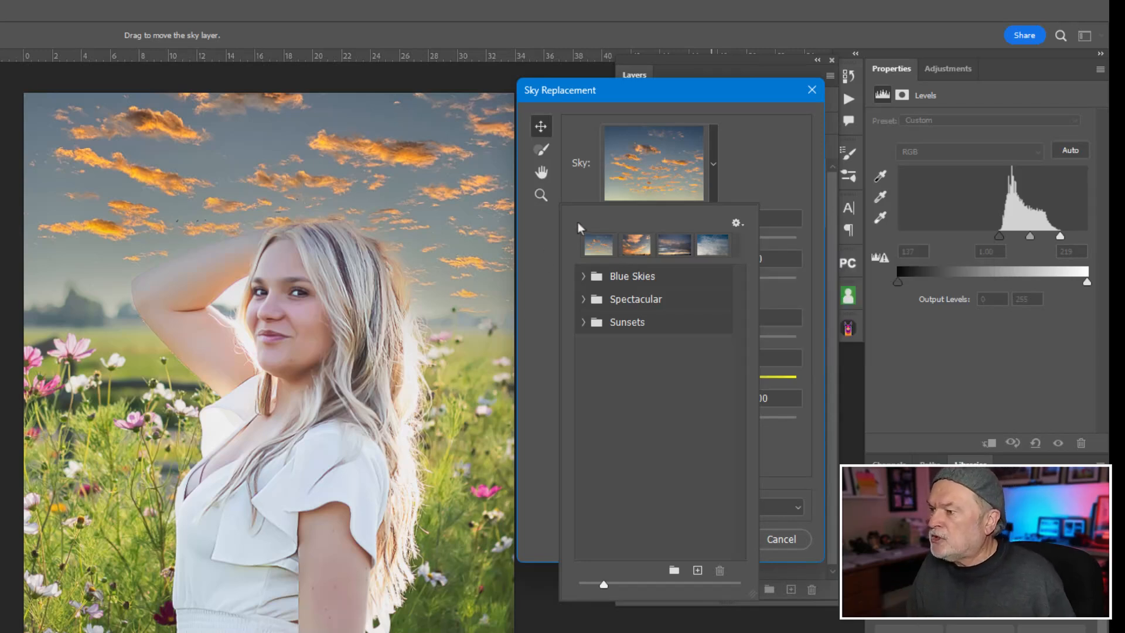
# Step: Browse the Sunsets presets and choose the sky with dense orange clouds over a dark horizon
pyautogui.click(584, 323)
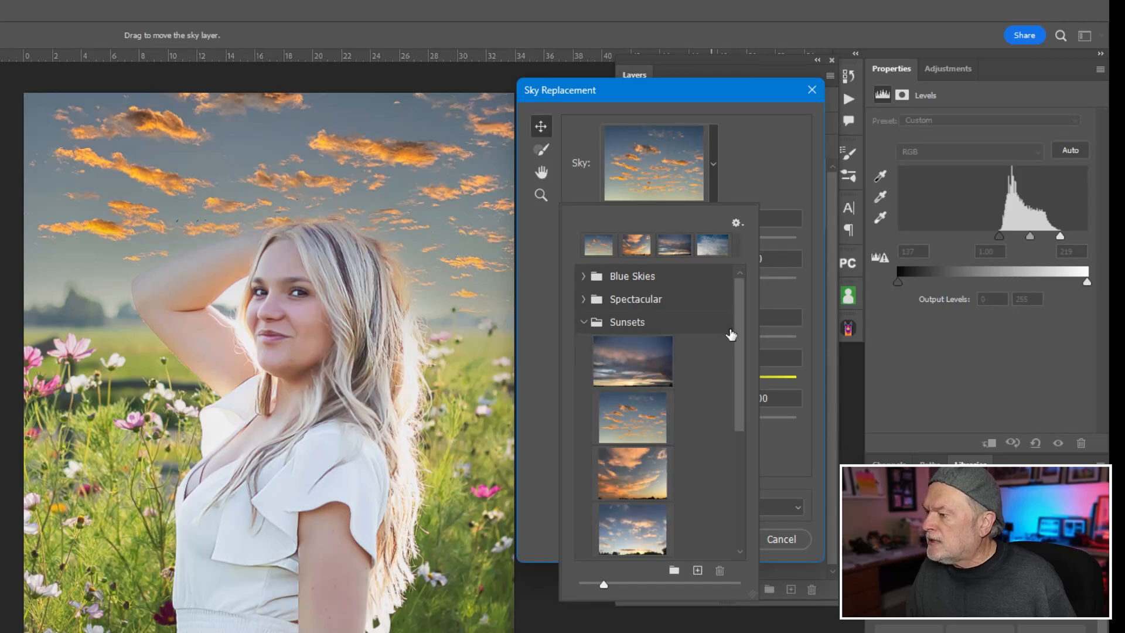
pyautogui.moveTo(736, 325); pyautogui.dragTo(742, 367)
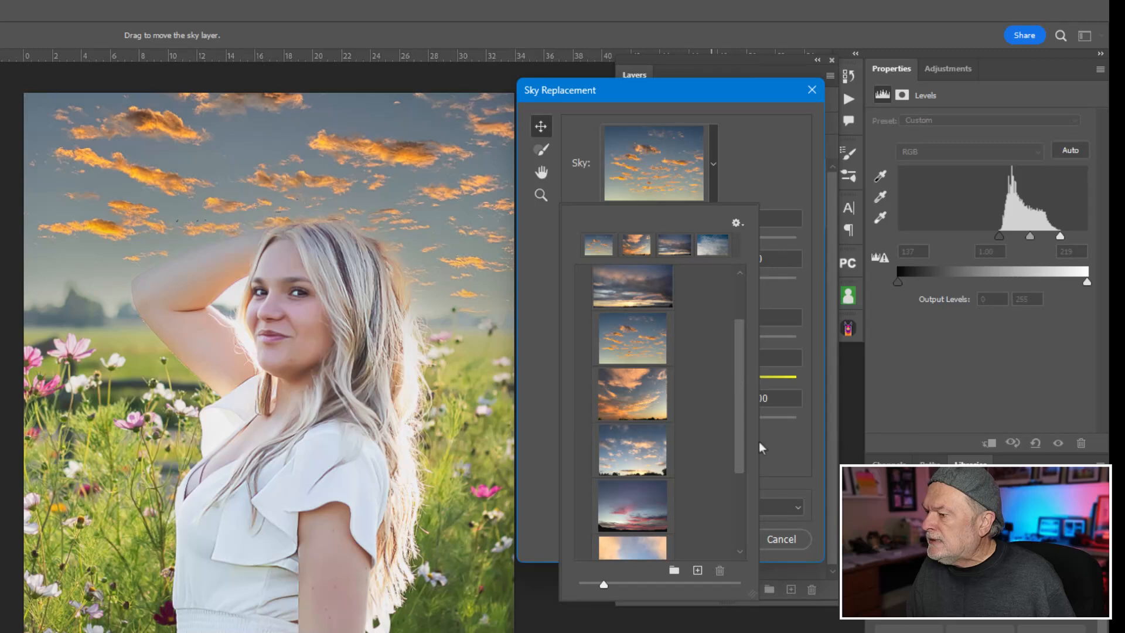
pyautogui.scroll(-3, 745, 495)
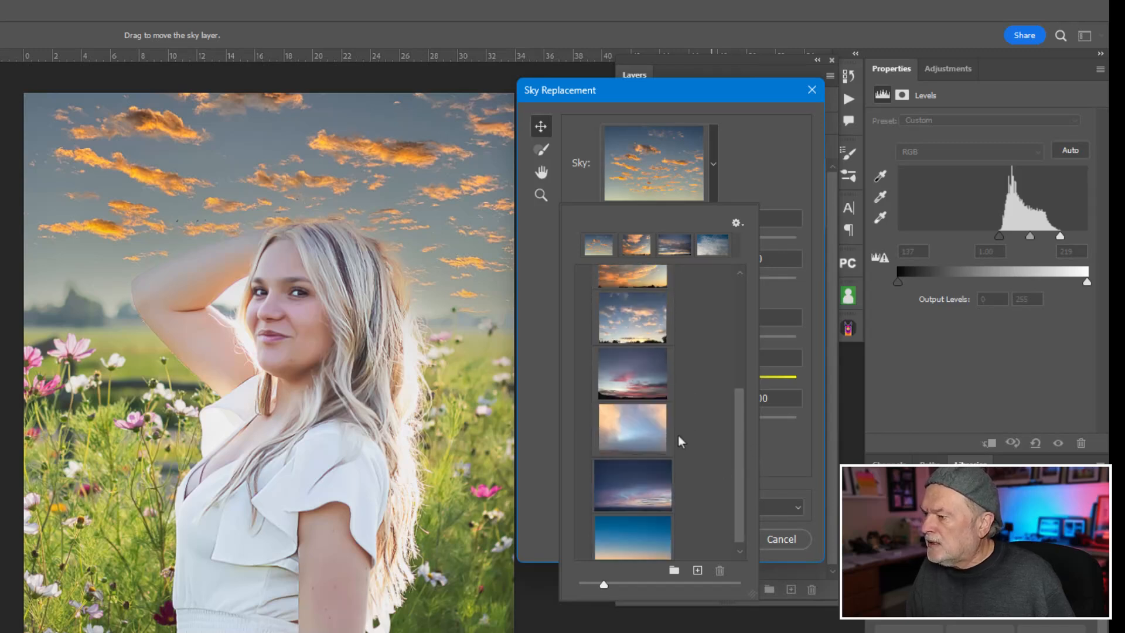
pyautogui.scroll(2, 735, 371)
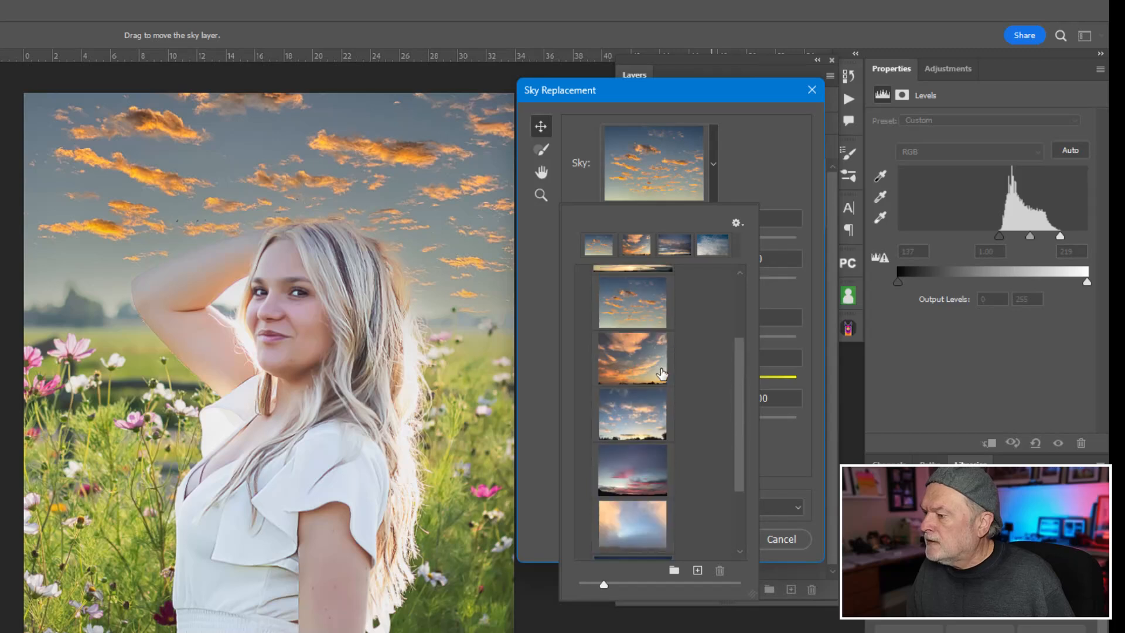
pyautogui.click(635, 360)
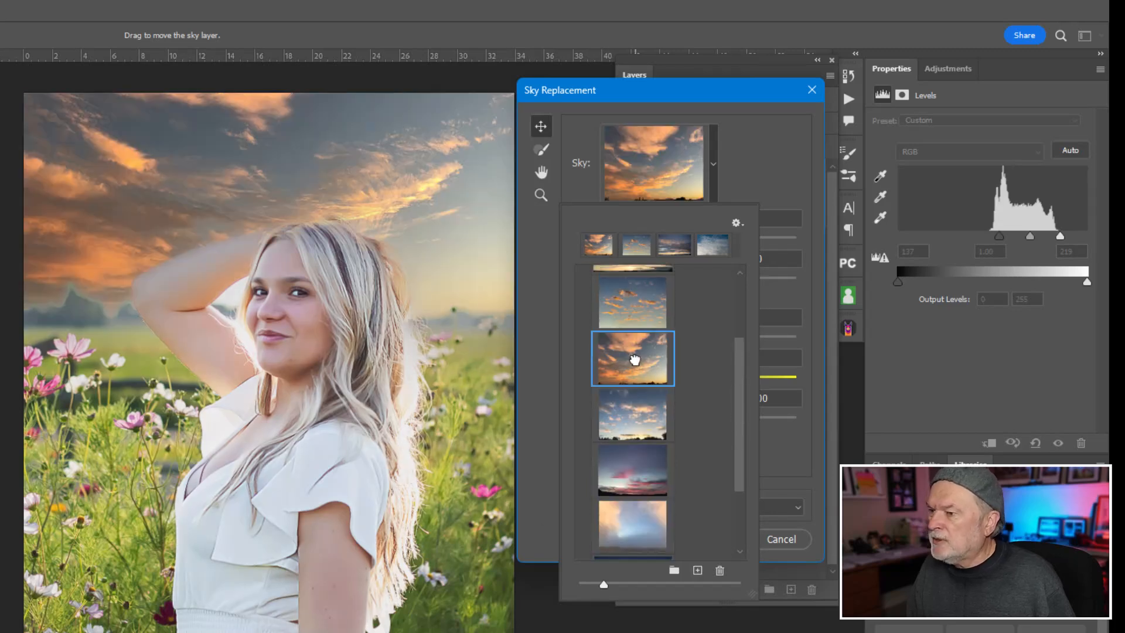
pyautogui.click(534, 295)
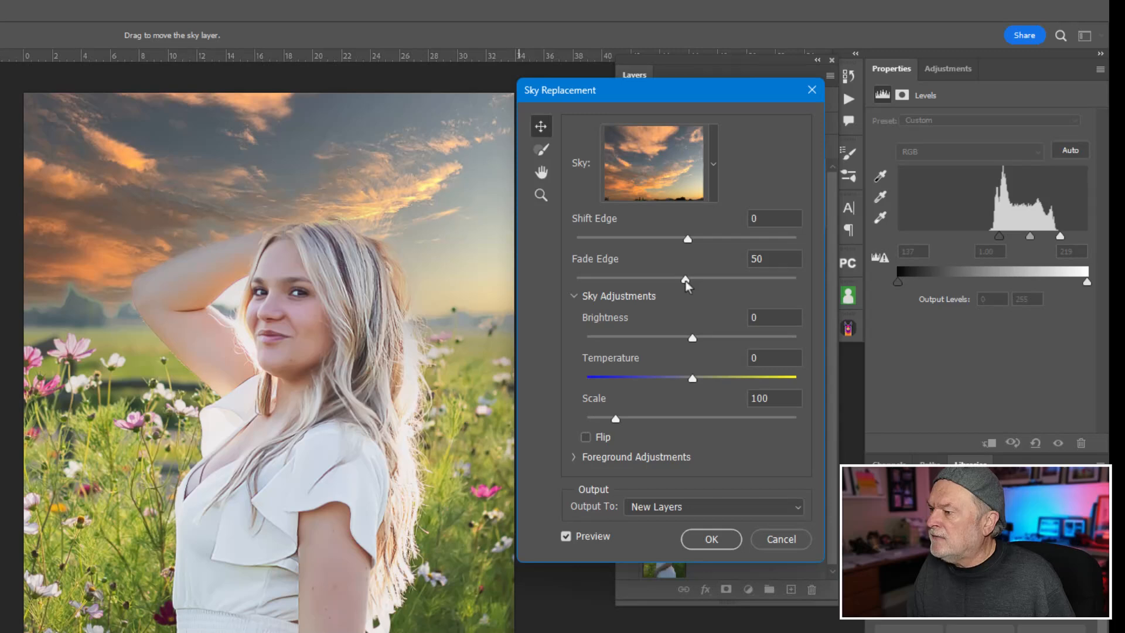
# Step: Flip the replacement sky and set its Fade Edge to 0, Brightness to 100 and Temperature to -69
pyautogui.moveTo(686, 280); pyautogui.dragTo(568, 279)
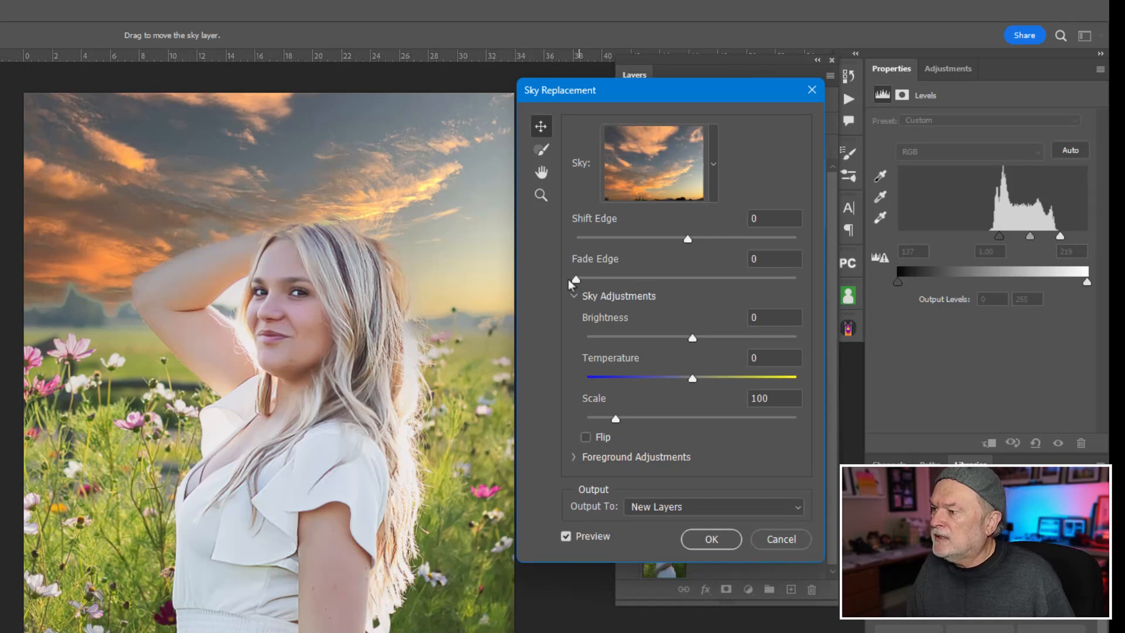
pyautogui.click(687, 241)
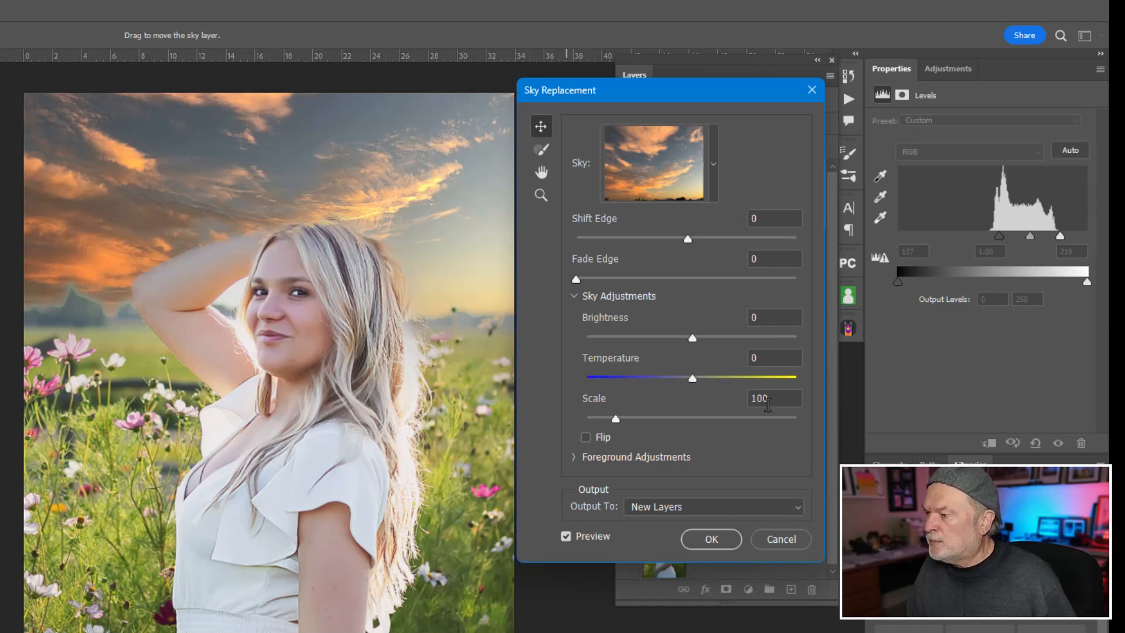
pyautogui.moveTo(692, 339); pyautogui.dragTo(697, 338)
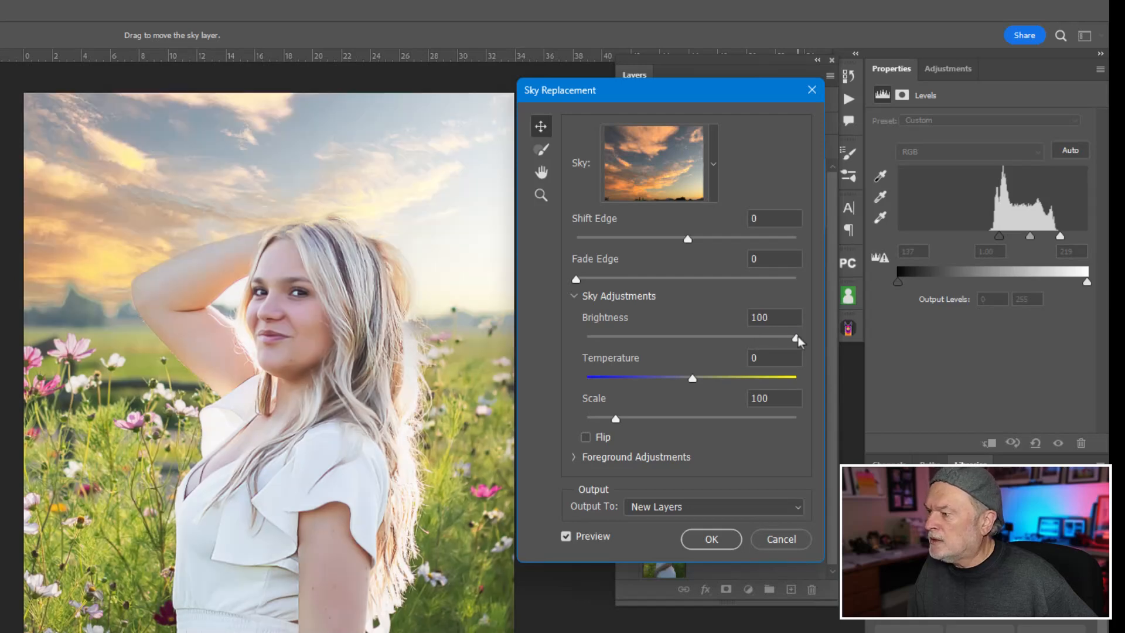
pyautogui.moveTo(794, 341); pyautogui.dragTo(807, 340)
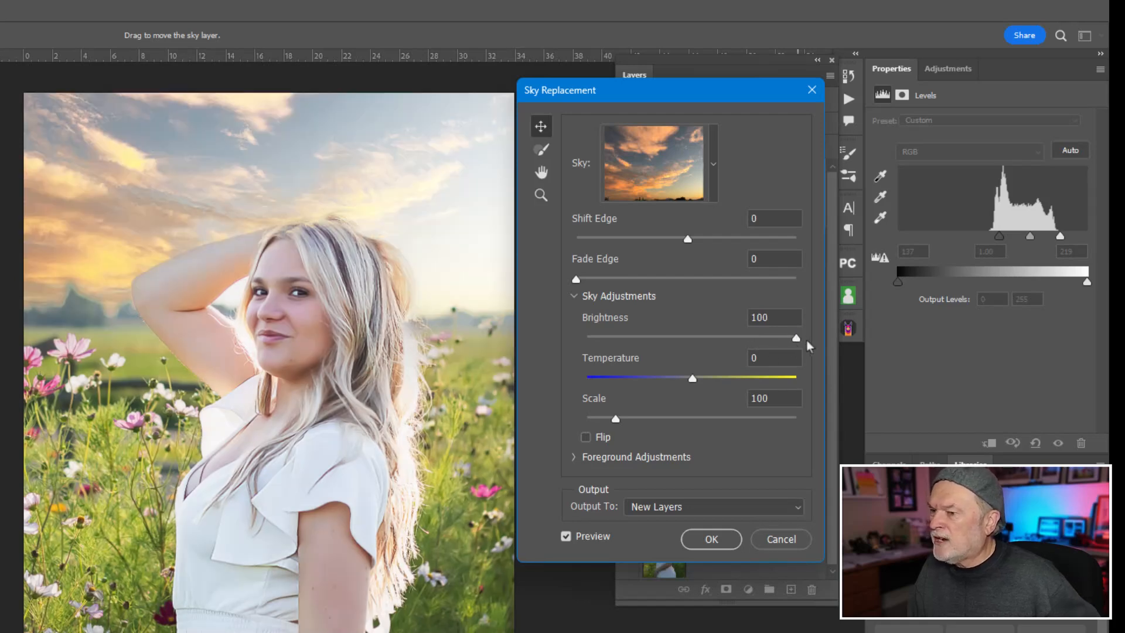
pyautogui.click(587, 438)
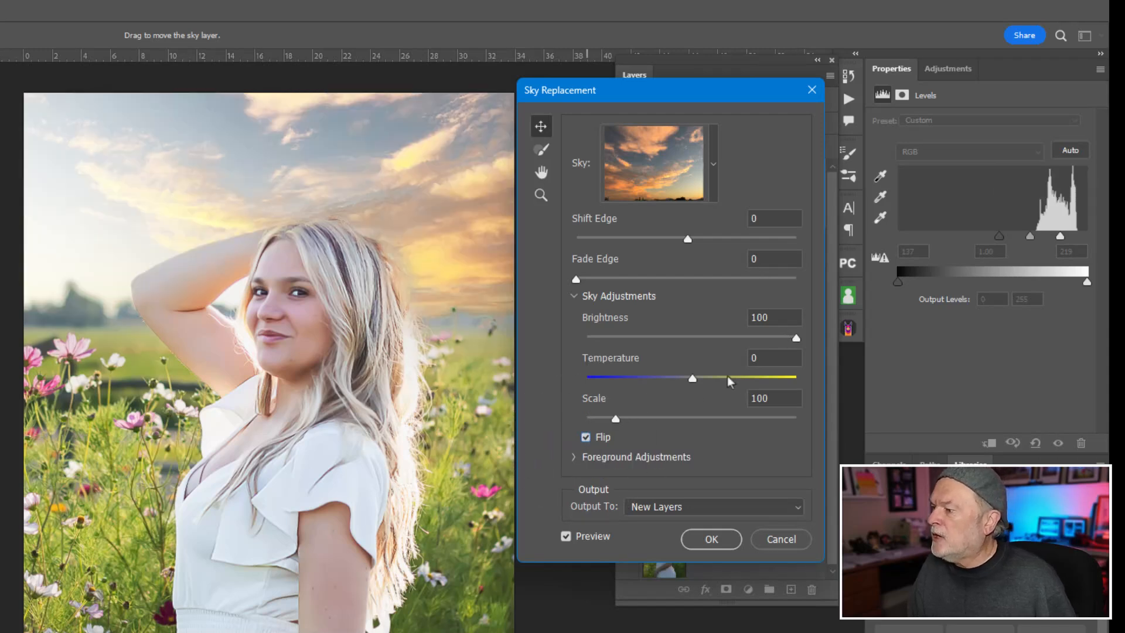
pyautogui.moveTo(693, 378); pyautogui.dragTo(619, 381)
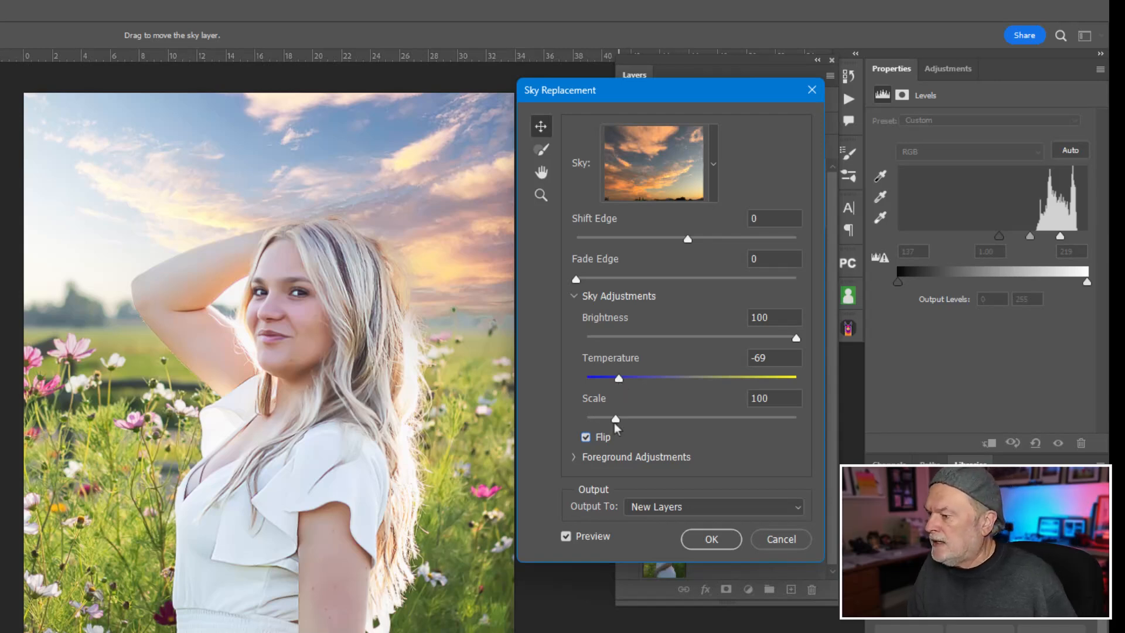
# Step: Compare the portrait with and without the new sky, and apply the replacement with output to New Layers
pyautogui.click(568, 536)
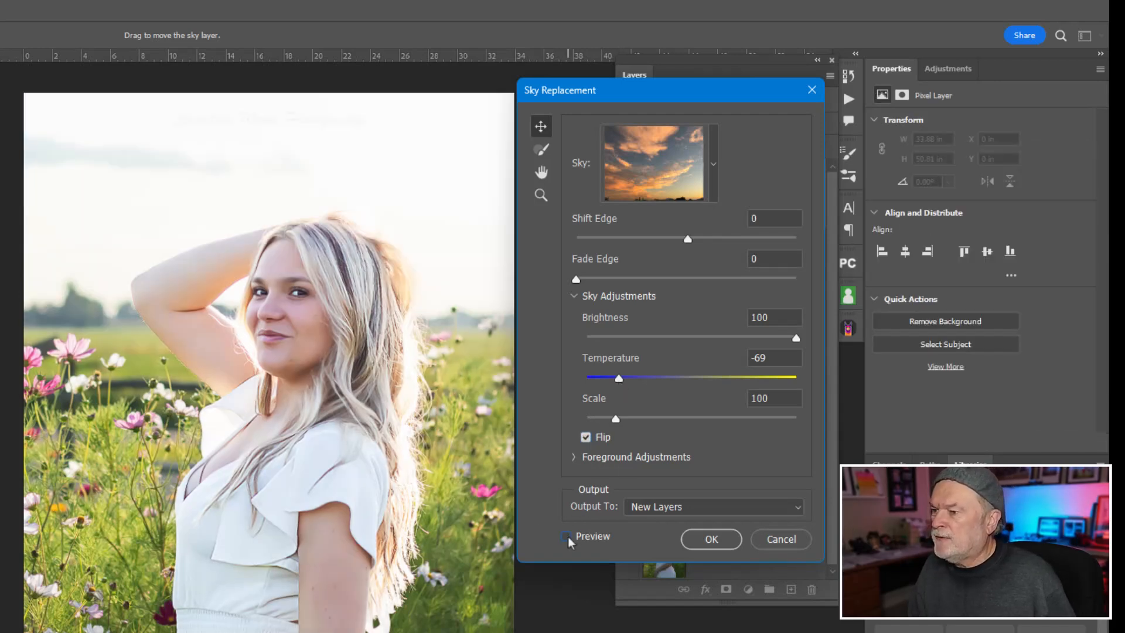
pyautogui.click(568, 537)
pyautogui.click(567, 536)
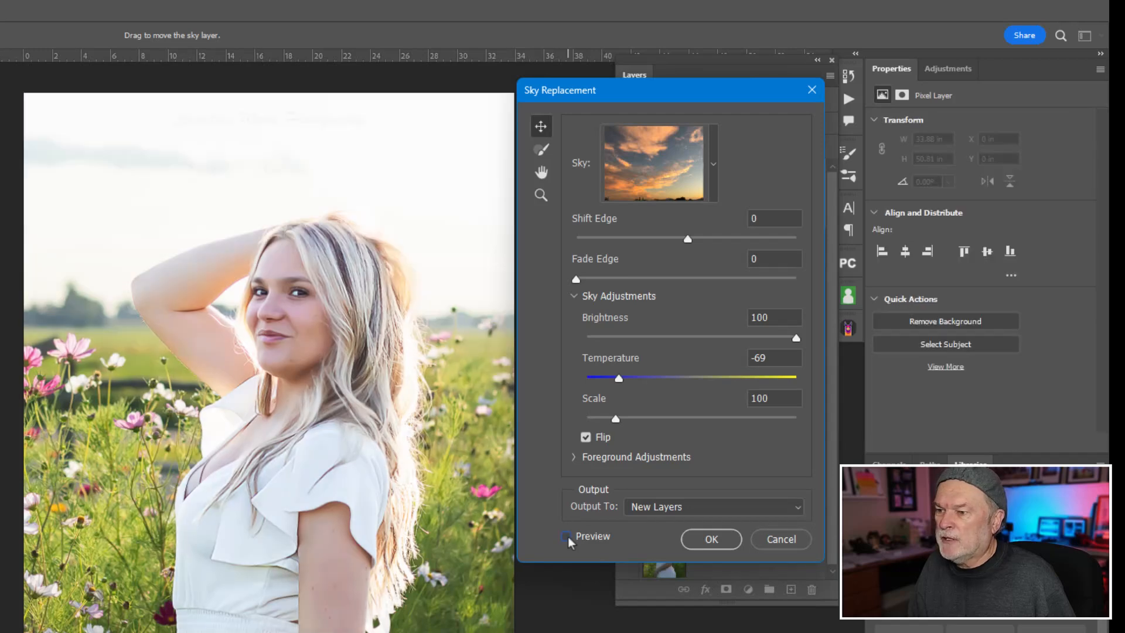
pyautogui.click(567, 536)
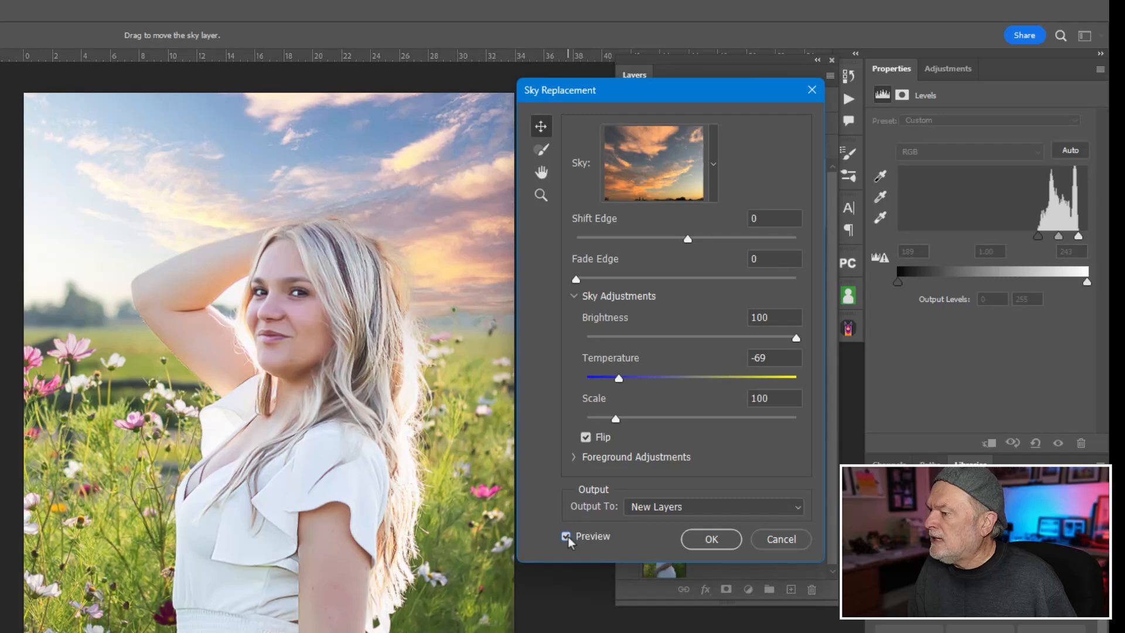
pyautogui.click(710, 540)
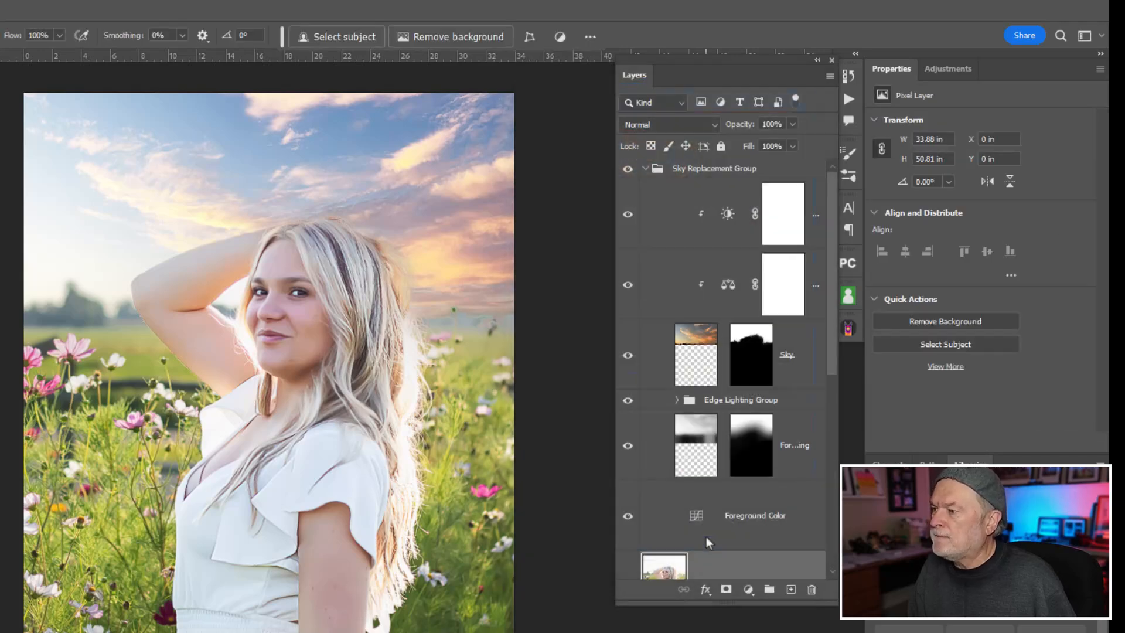
# Step: Collapse the Sky Replacement Group, lower its opacity to 72%, and toggle its visibility to compare the sky
pyautogui.click(645, 170)
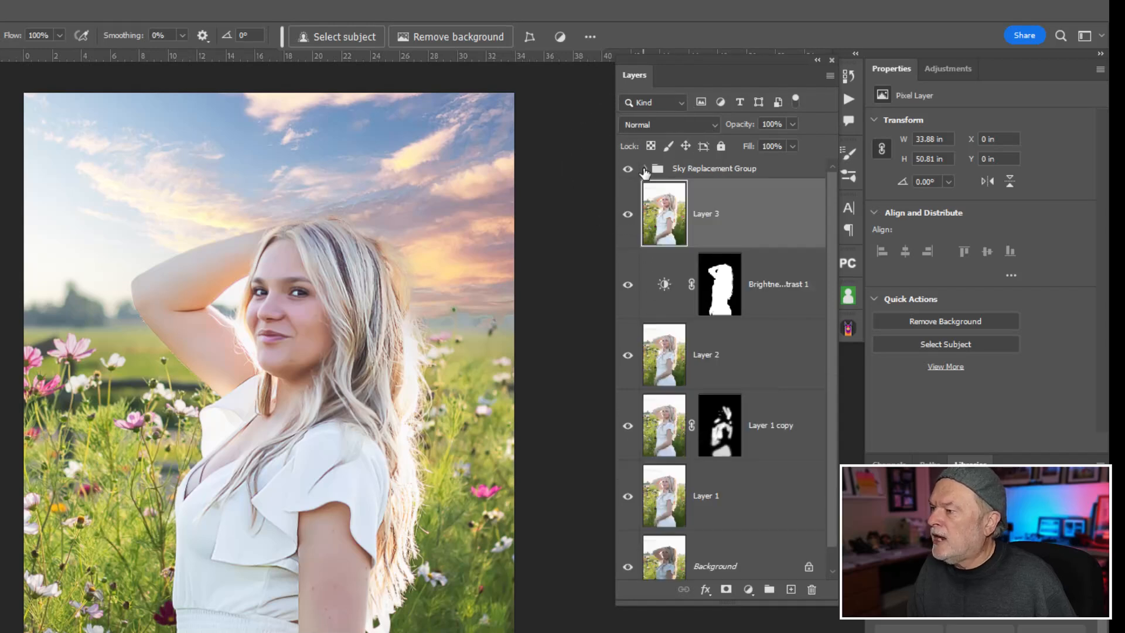
pyautogui.click(656, 170)
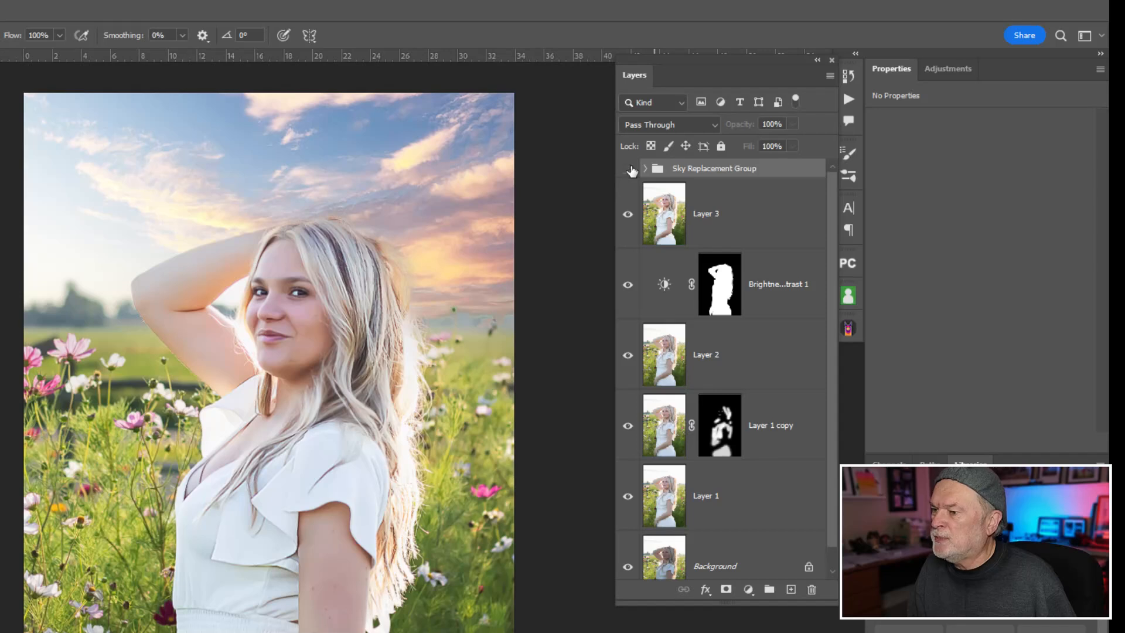
pyautogui.click(628, 169)
pyautogui.click(628, 169)
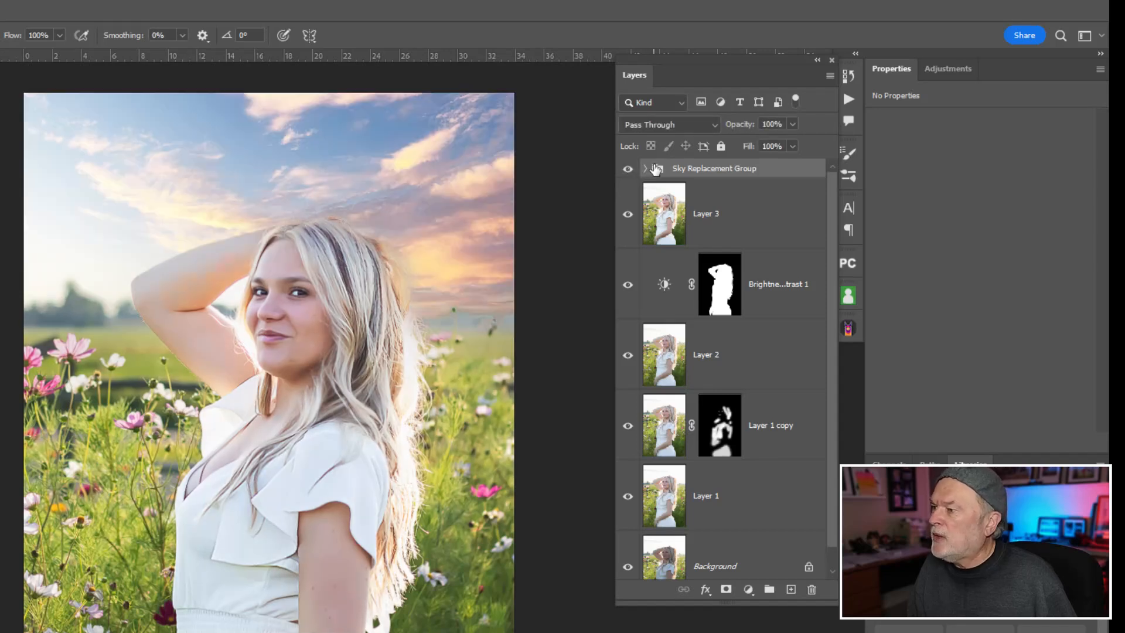
pyautogui.click(744, 131)
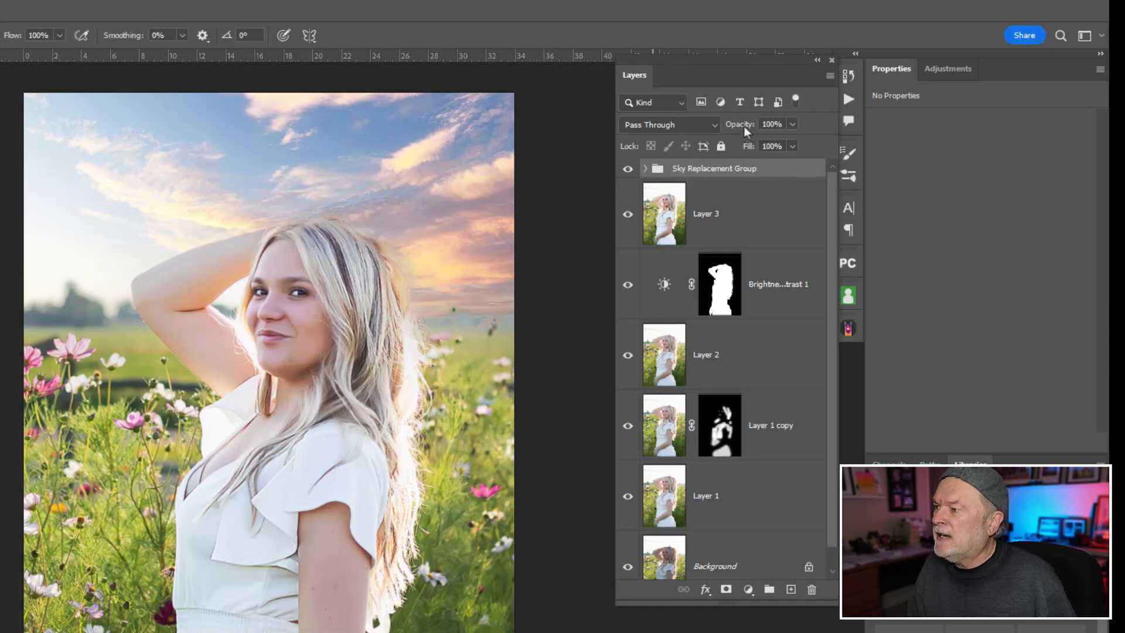
pyautogui.moveTo(728, 130); pyautogui.dragTo(740, 128)
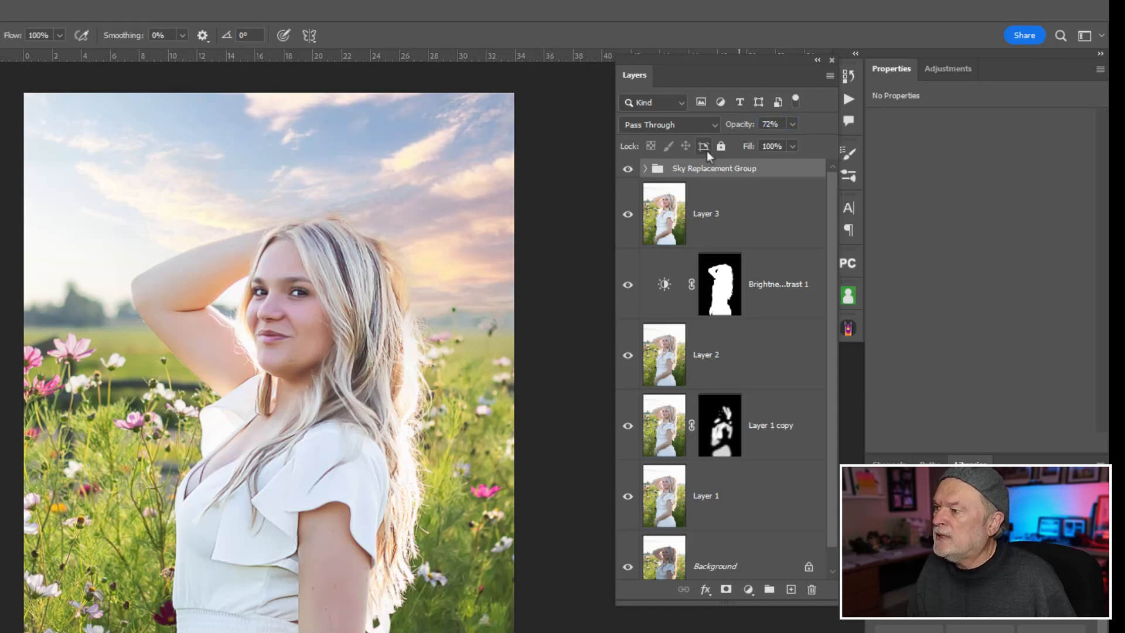
pyautogui.click(628, 170)
pyautogui.click(628, 171)
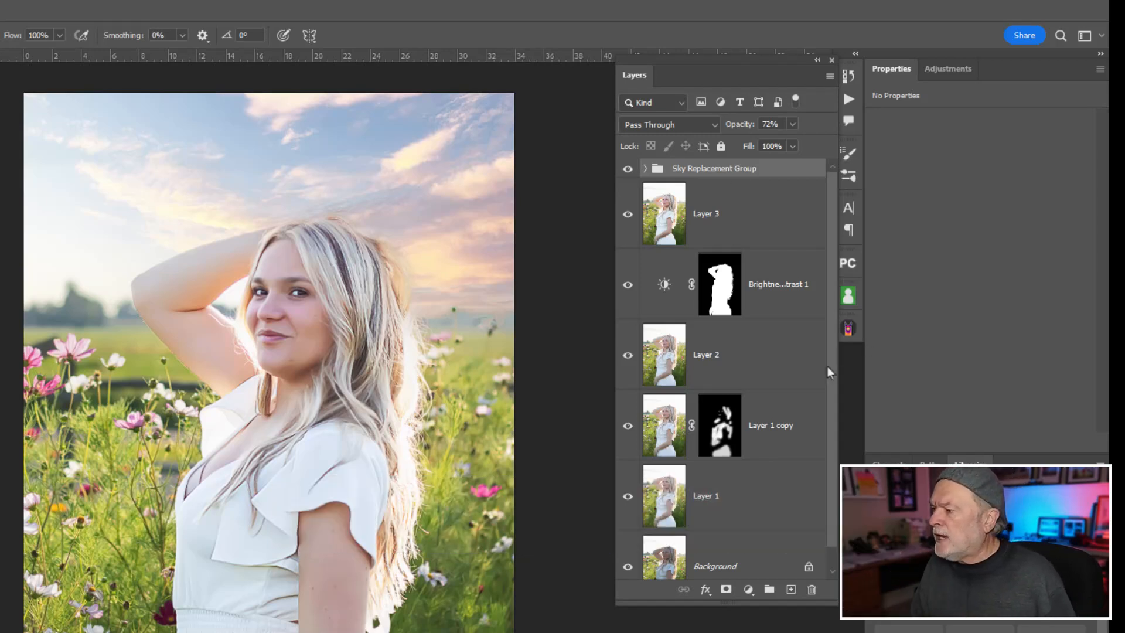
# Step: Show only the Background layer, then restore all layers, to compare the original with the new-sky version
pyautogui.scroll(-1, 829, 382)
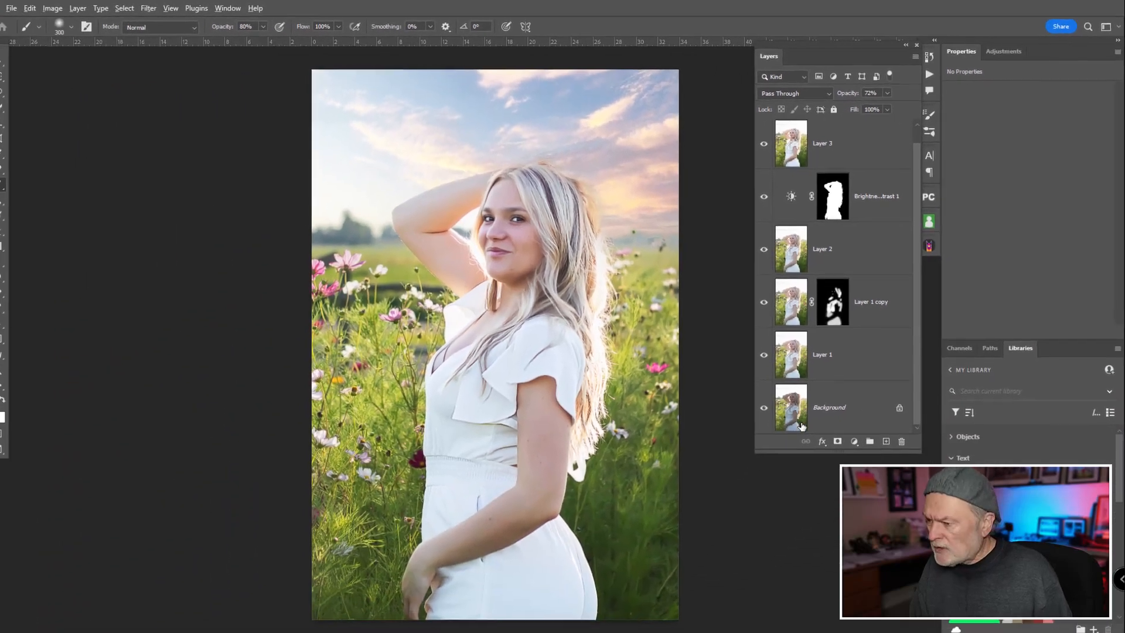
pyautogui.keyDown('alt'); pyautogui.click(769, 403); pyautogui.keyUp('alt')
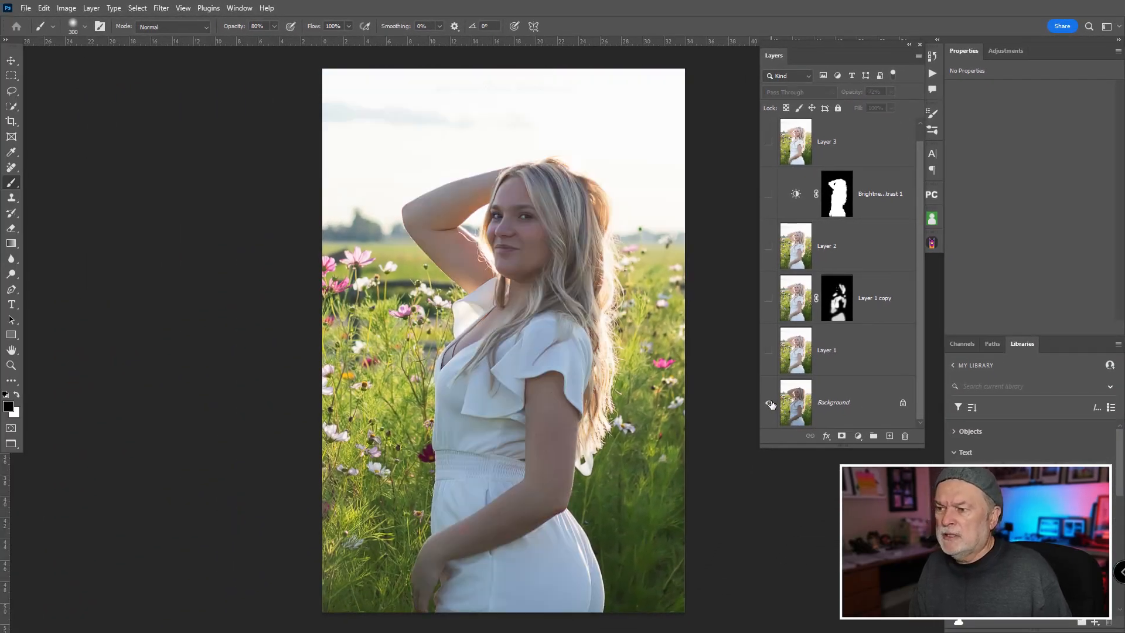
pyautogui.keyDown('alt'); pyautogui.click(770, 403); pyautogui.keyUp('alt')
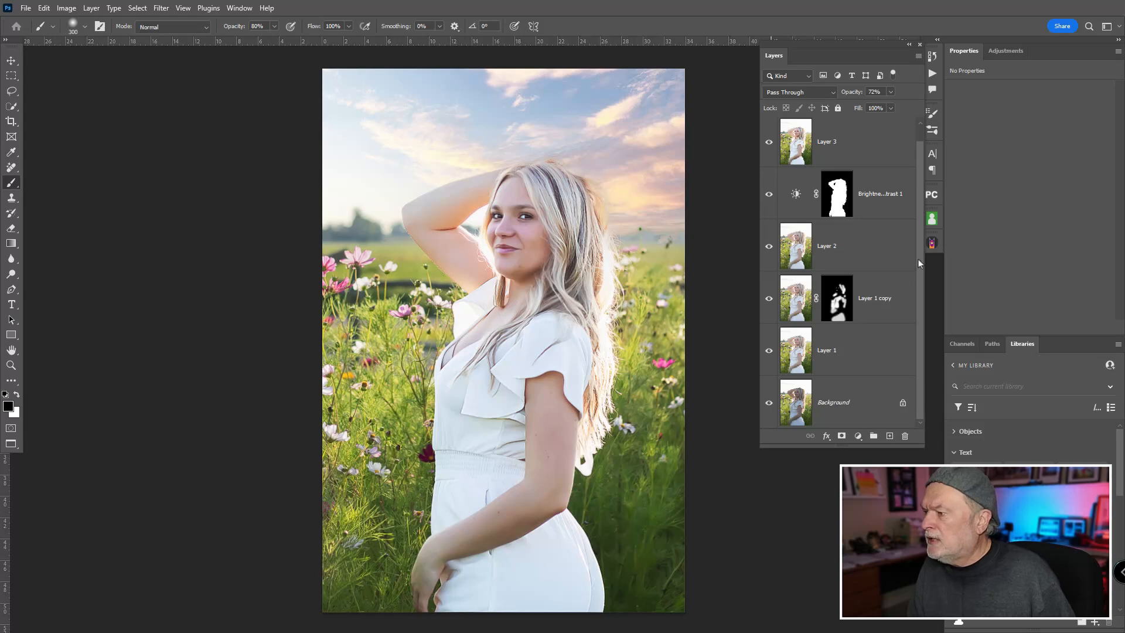
# Step: Stamp all visible layers into a new layer above the Sky Replacement Group and set its blend mode to Multiply
pyautogui.moveTo(918, 259); pyautogui.dragTo(922, 174)
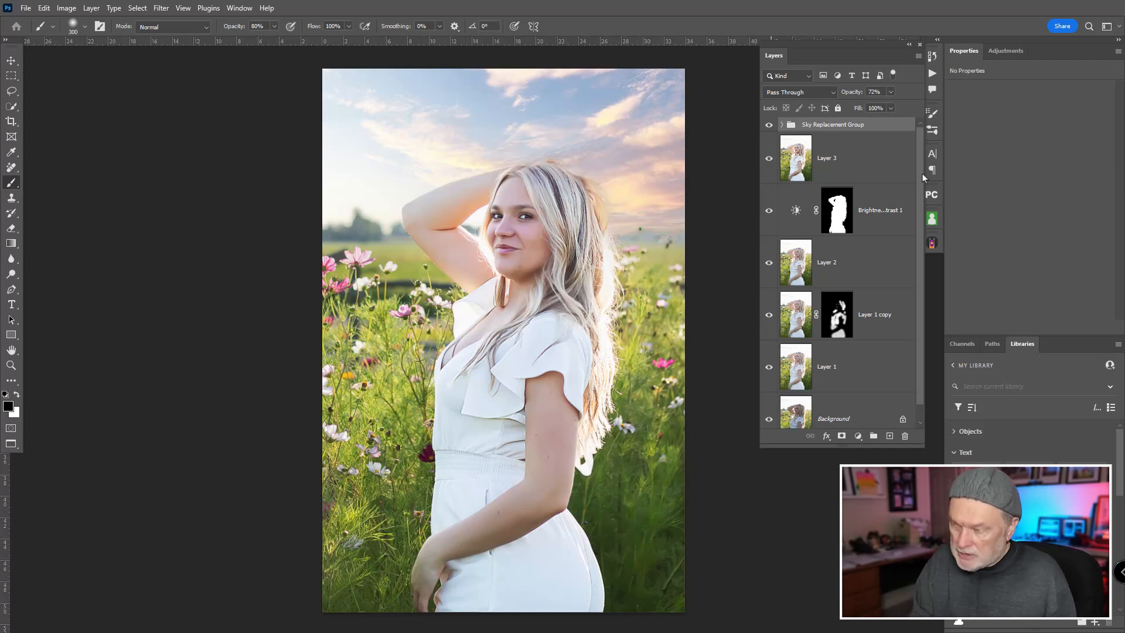
pyautogui.hotkey('ctrl', 'shift', 'alt', 'e')
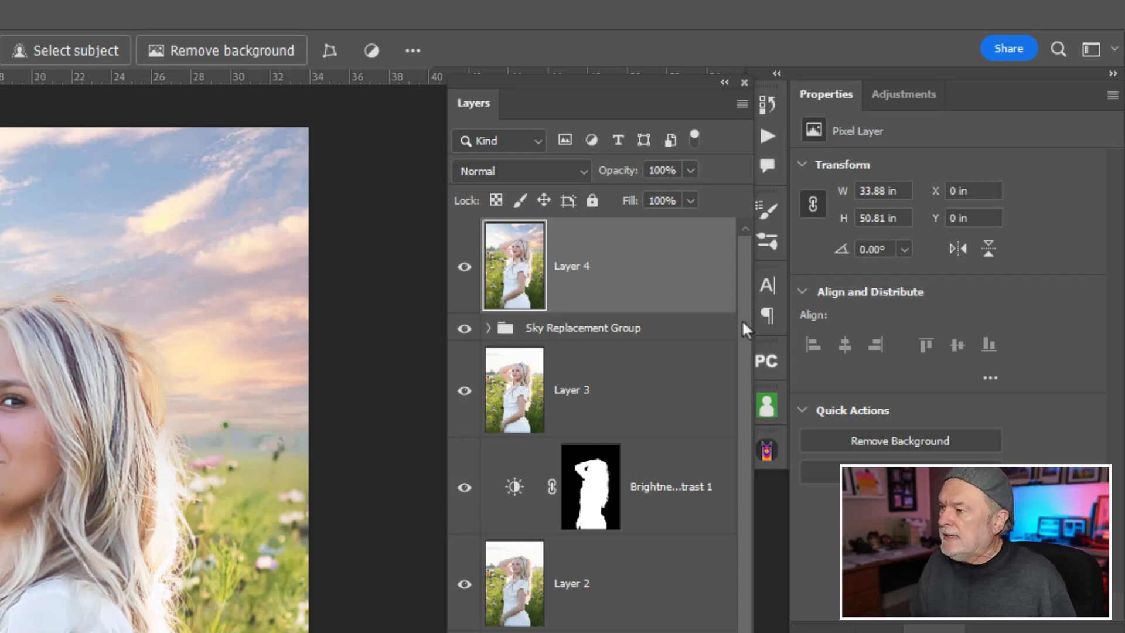
pyautogui.click(563, 176)
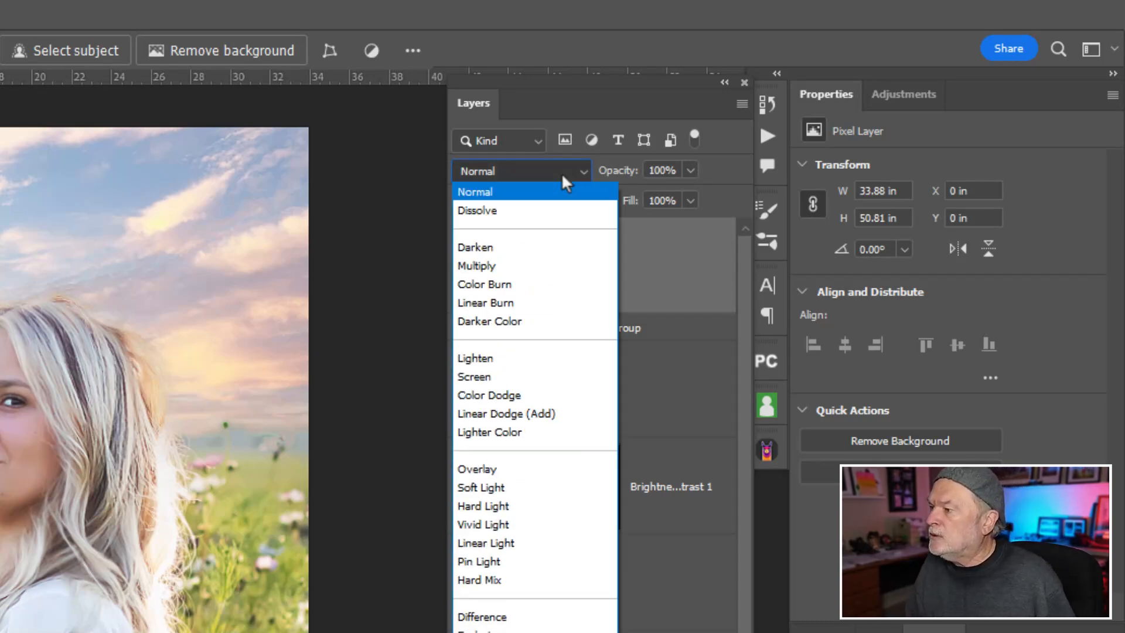
pyautogui.click(527, 265)
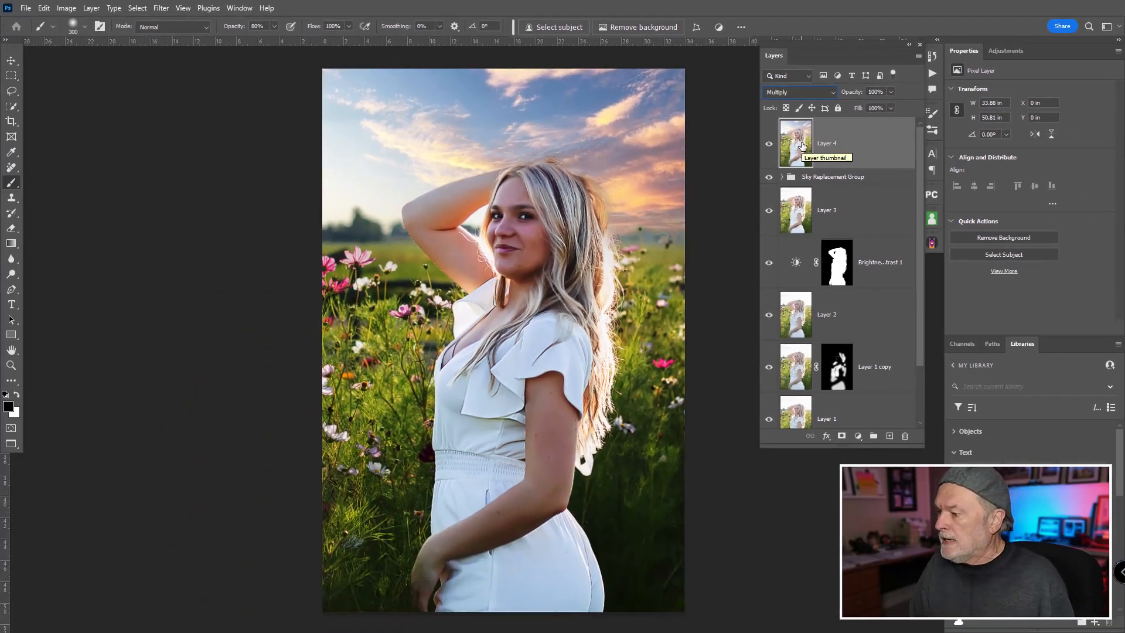
# Step: Mask the Multiply layer, paint black over the woman with a 30% opacity brush, and feather the mask to 141.6 px
pyautogui.click(841, 436)
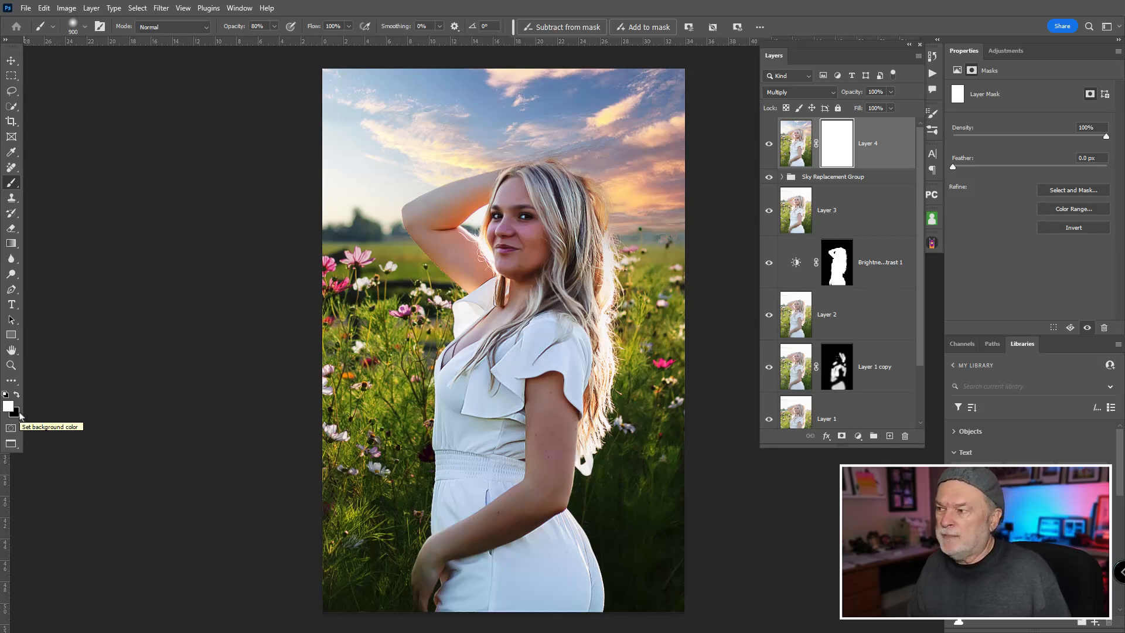
pyautogui.press('x')
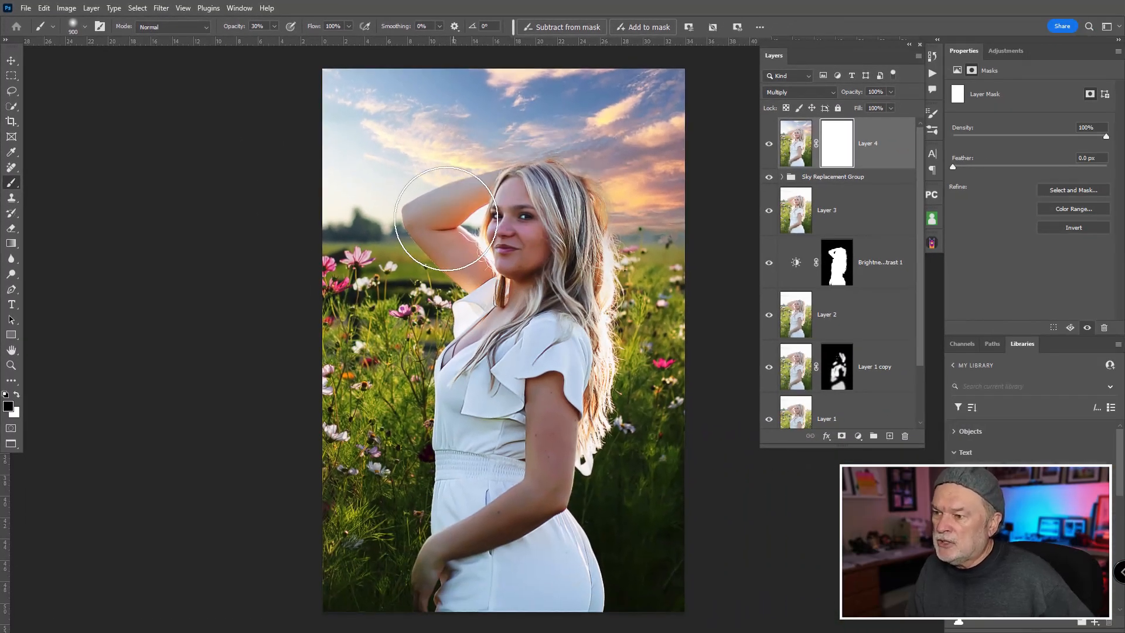
pyautogui.moveTo(447, 397)
pyautogui.mouseDown()
pyautogui.moveTo(499, 471)
pyautogui.moveTo(569, 519)
pyautogui.moveTo(597, 390)
pyautogui.moveTo(539, 145)
pyautogui.moveTo(447, 262)
pyautogui.moveTo(478, 438)
pyautogui.moveTo(556, 190)
pyautogui.moveTo(539, 199)
pyautogui.moveTo(512, 370)
pyautogui.moveTo(522, 205)
pyautogui.moveTo(493, 221)
pyautogui.moveTo(482, 463)
pyautogui.moveTo(527, 280)
pyautogui.moveTo(527, 488)
pyautogui.moveTo(534, 479)
pyautogui.moveTo(477, 550)
pyautogui.moveTo(461, 527)
pyautogui.moveTo(453, 357)
pyautogui.moveTo(415, 435)
pyautogui.moveTo(461, 507)
pyautogui.moveTo(550, 188)
pyautogui.moveTo(584, 343)
pyautogui.moveTo(565, 437)
pyautogui.moveTo(631, 446)
pyautogui.moveTo(637, 494)
pyautogui.moveTo(612, 587)
pyautogui.moveTo(639, 544)
pyautogui.moveTo(619, 550)
pyautogui.moveTo(563, 371)
pyautogui.moveTo(538, 215)
pyautogui.moveTo(564, 458)
pyautogui.moveTo(572, 291)
pyautogui.moveTo(545, 216)
pyautogui.moveTo(501, 240)
pyautogui.moveTo(509, 399)
pyautogui.moveTo(528, 246)
pyautogui.moveTo(520, 369)
pyautogui.moveTo(498, 255)
pyautogui.moveTo(491, 419)
pyautogui.moveTo(496, 253)
pyautogui.moveTo(467, 386)
pyautogui.mouseUp()
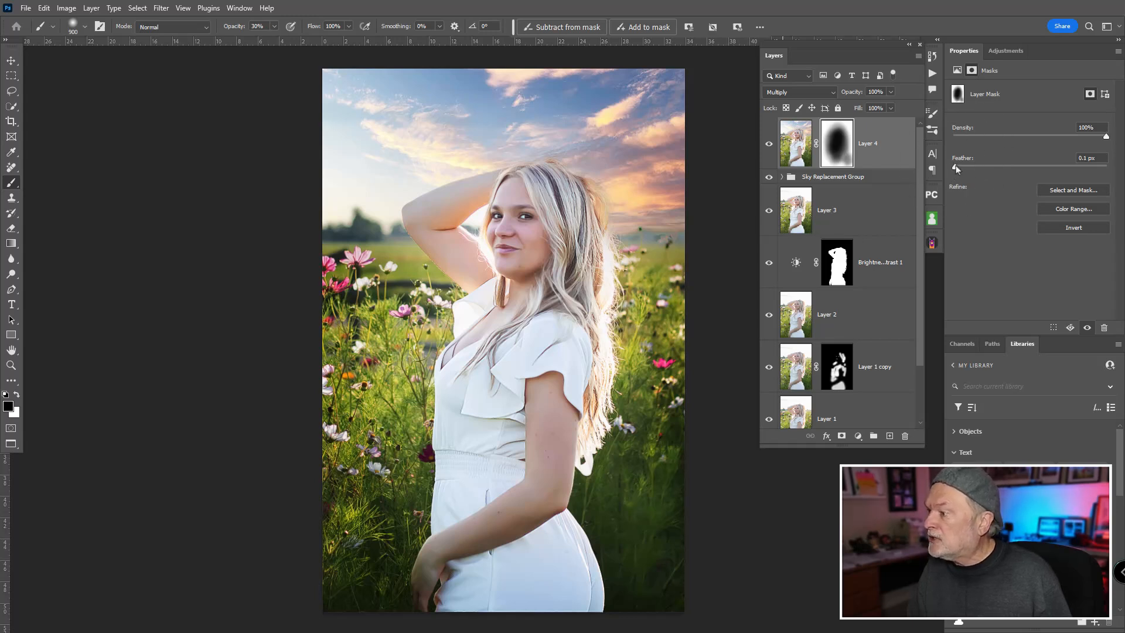
pyautogui.moveTo(954, 167); pyautogui.dragTo(1039, 168)
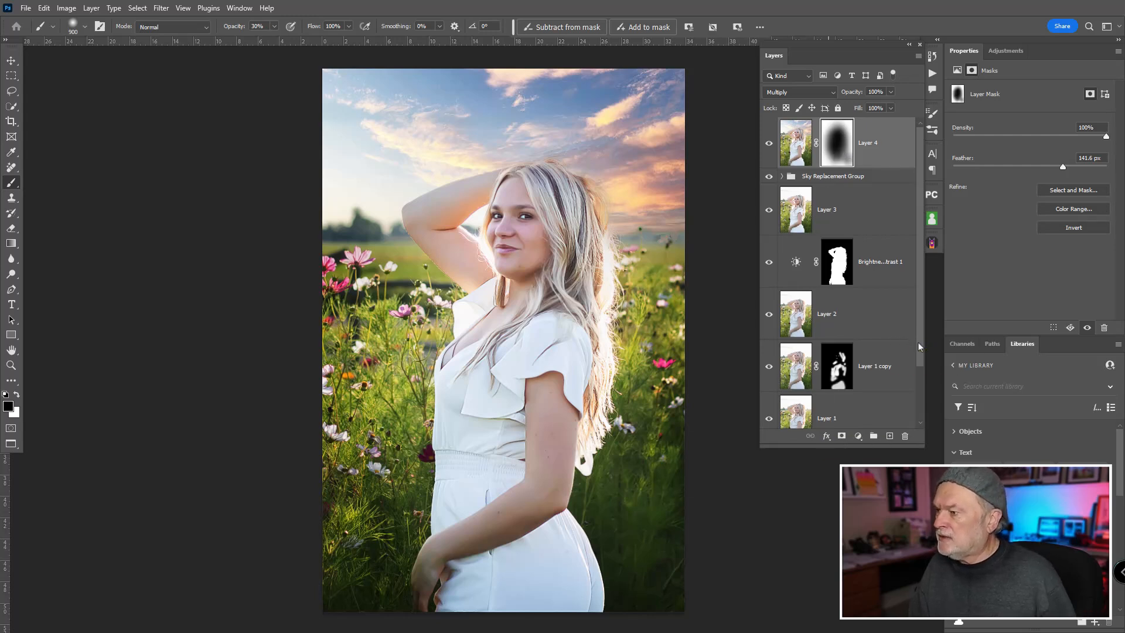
# Step: Toggle the masked Multiply layer's visibility several times to examine the darkened edges around the woman
pyautogui.moveTo(919, 342); pyautogui.dragTo(912, 278)
pyautogui.click(768, 145)
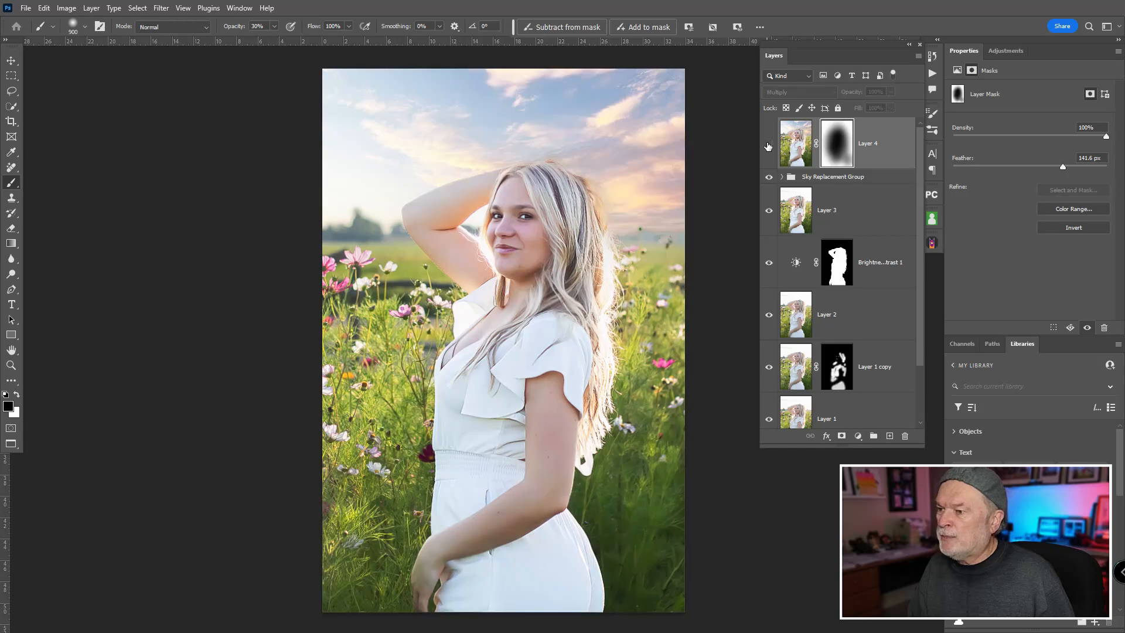
pyautogui.click(769, 146)
pyautogui.click(768, 146)
pyautogui.click(768, 146)
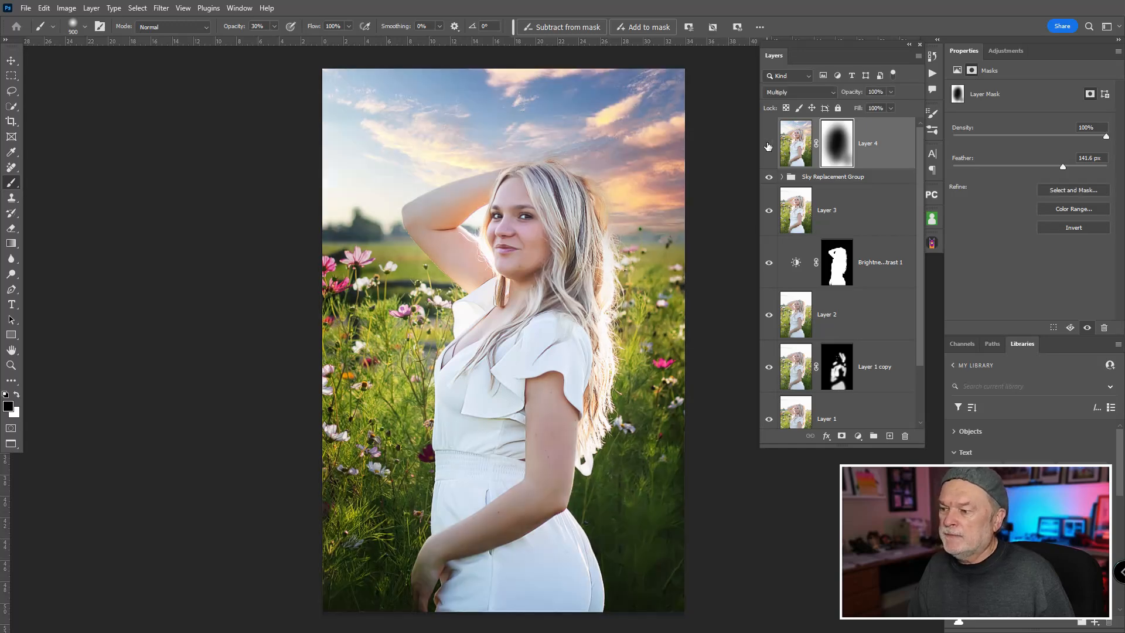
pyautogui.click(768, 146)
pyautogui.click(769, 146)
# Step: Alternate between the Background layer alone and all layers to compare the original portrait with the finished edit
pyautogui.scroll(-2, 909, 237)
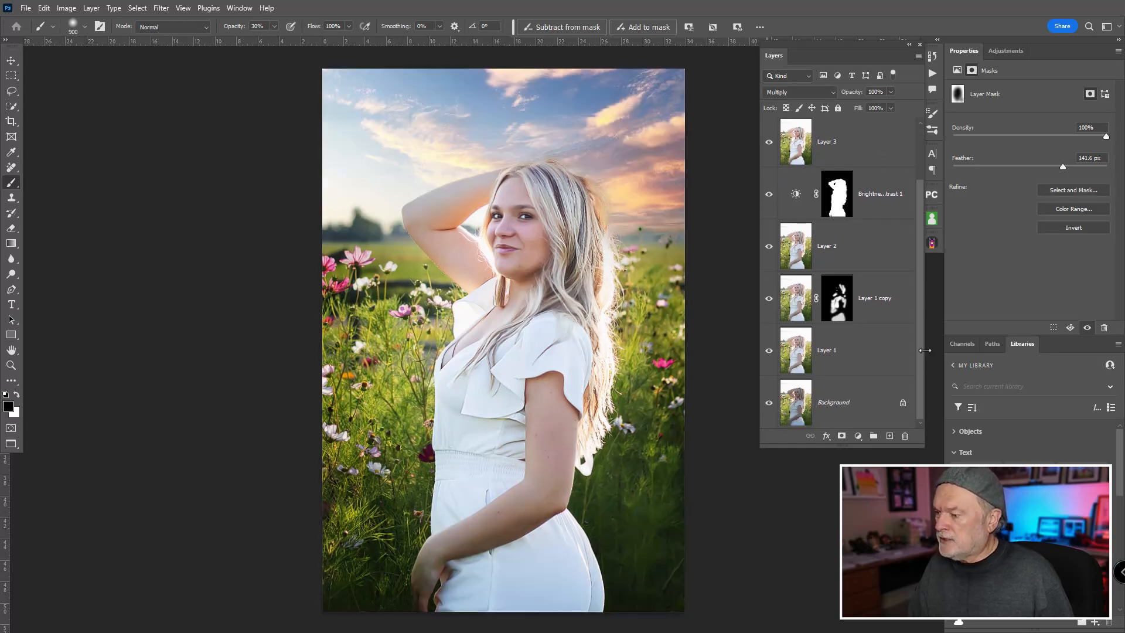
pyautogui.keyDown('alt'); pyautogui.click(769, 405); pyautogui.keyUp('alt')
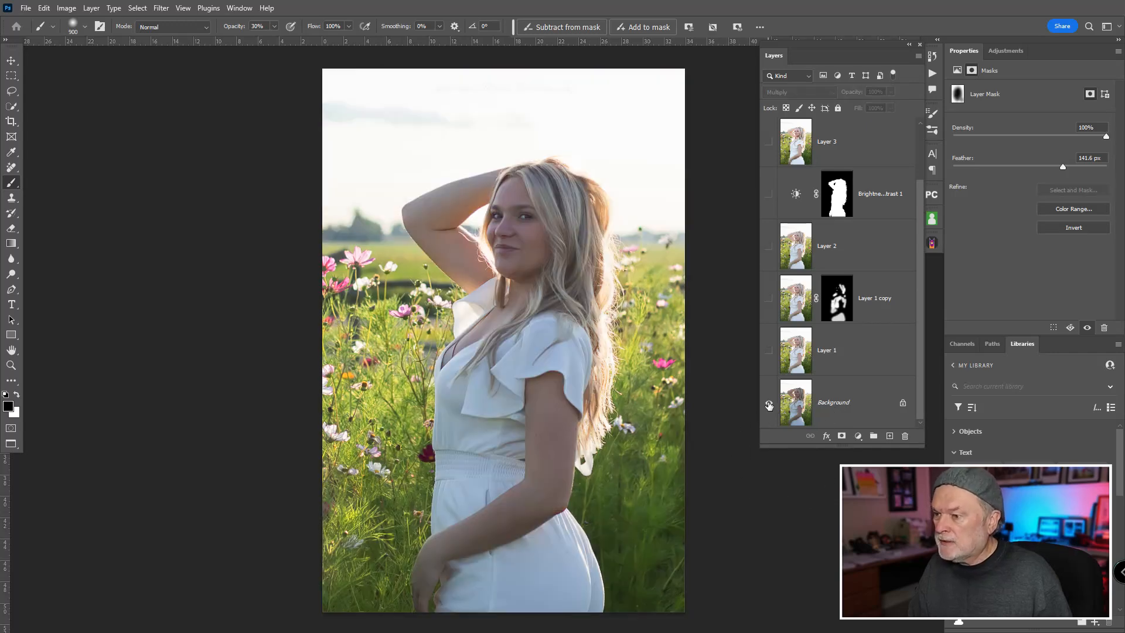
pyautogui.keyDown('alt'); pyautogui.click(769, 405); pyautogui.keyUp('alt')
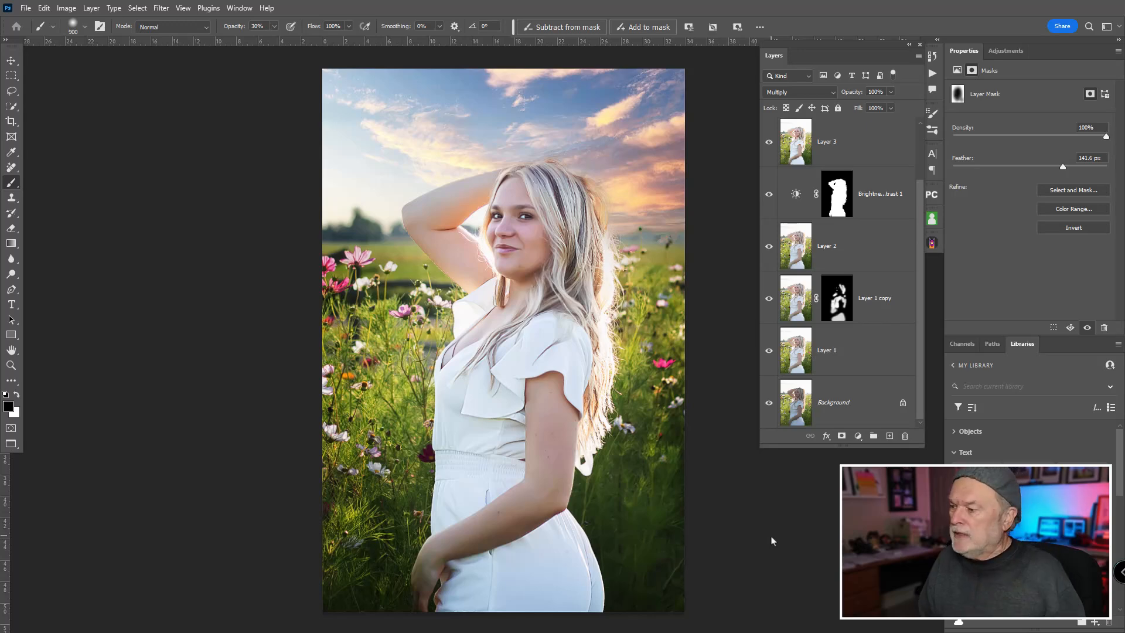
pyautogui.keyDown('alt'); pyautogui.click(770, 404); pyautogui.keyUp('alt')
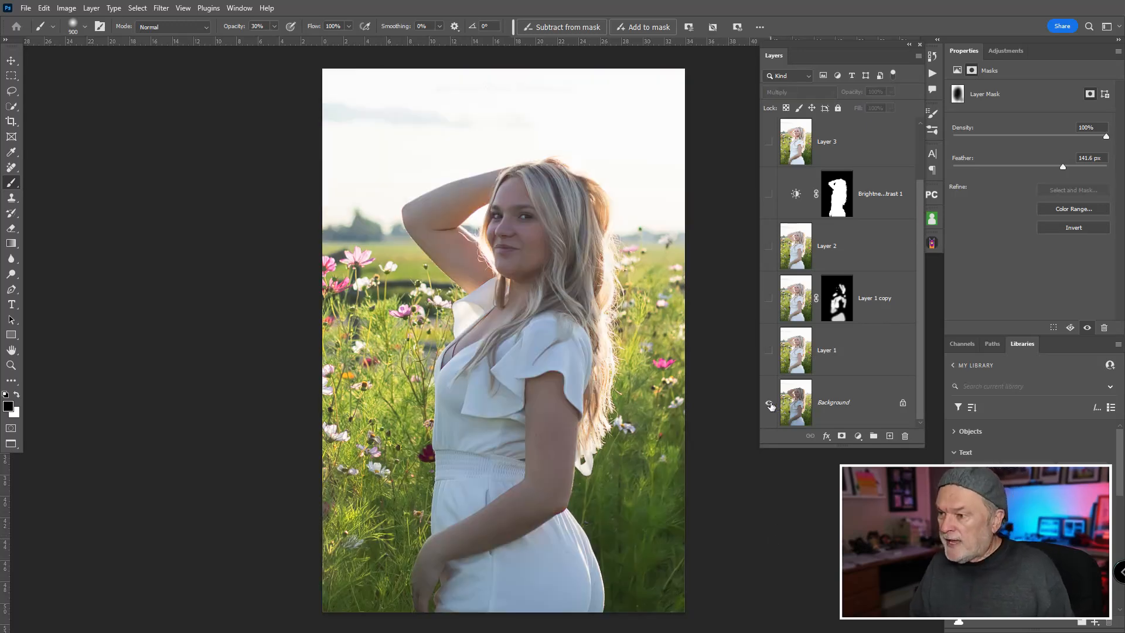
pyautogui.keyDown('alt'); pyautogui.click(770, 404); pyautogui.keyUp('alt')
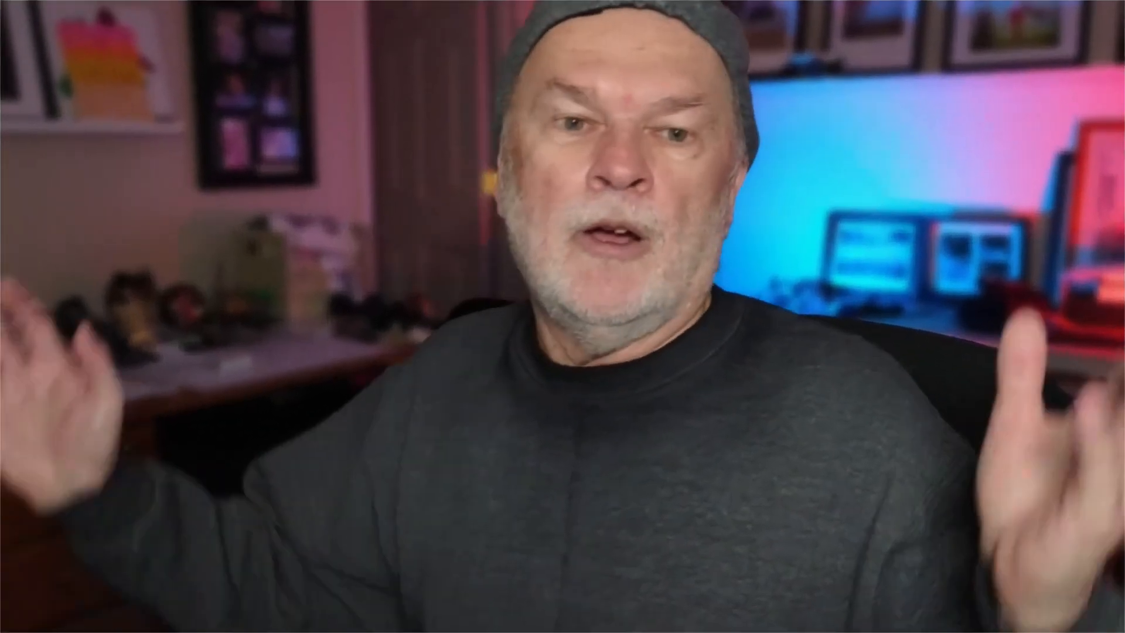